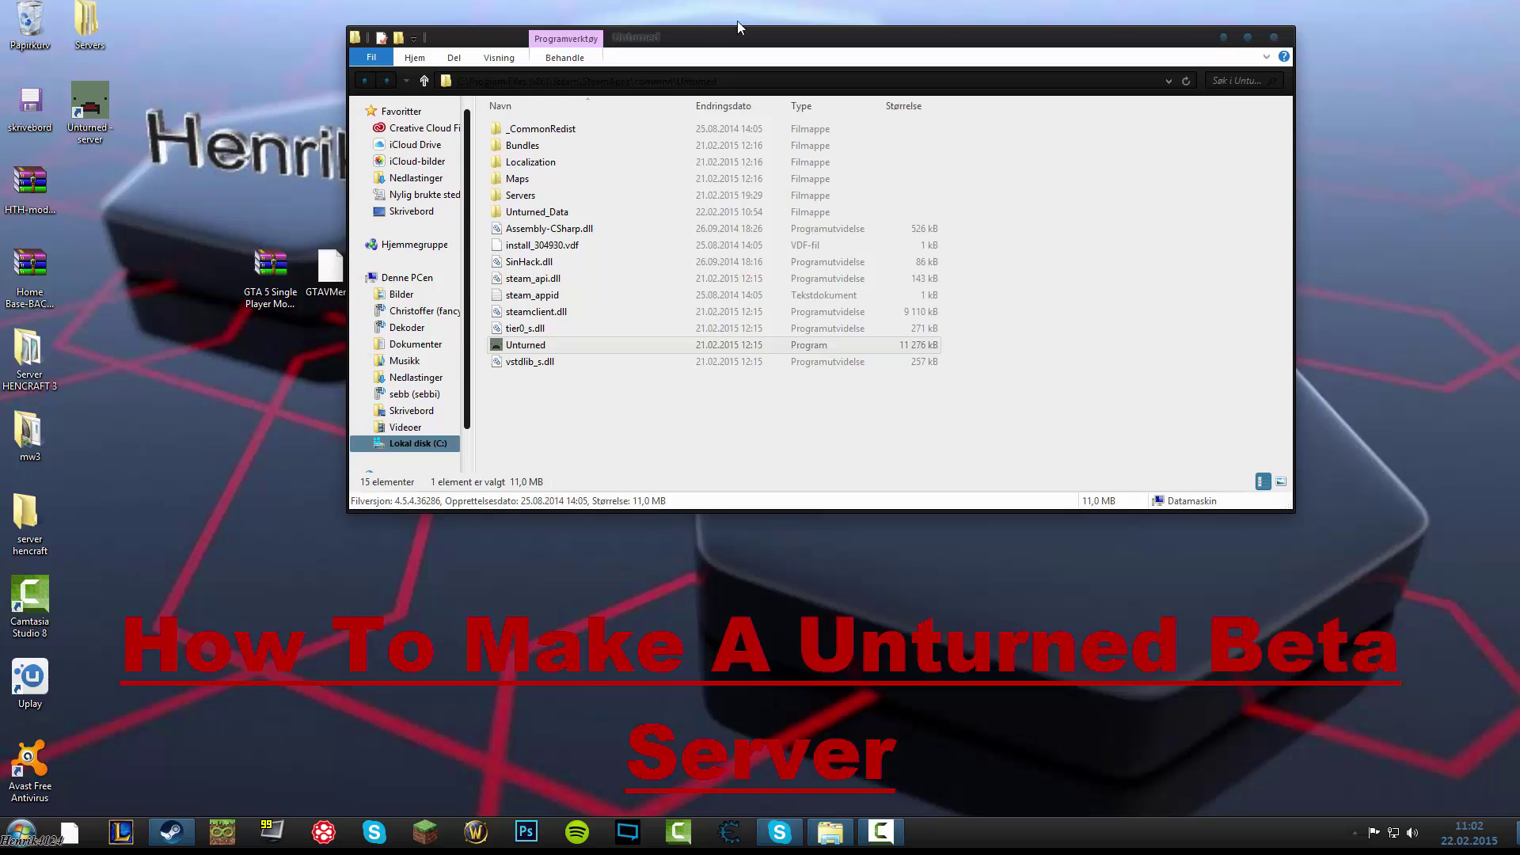
- Switch to Steam, browse Unturned's local files from its properties, and clear Steam away to leave the game folder in view
drag(738, 28, 653, 131)
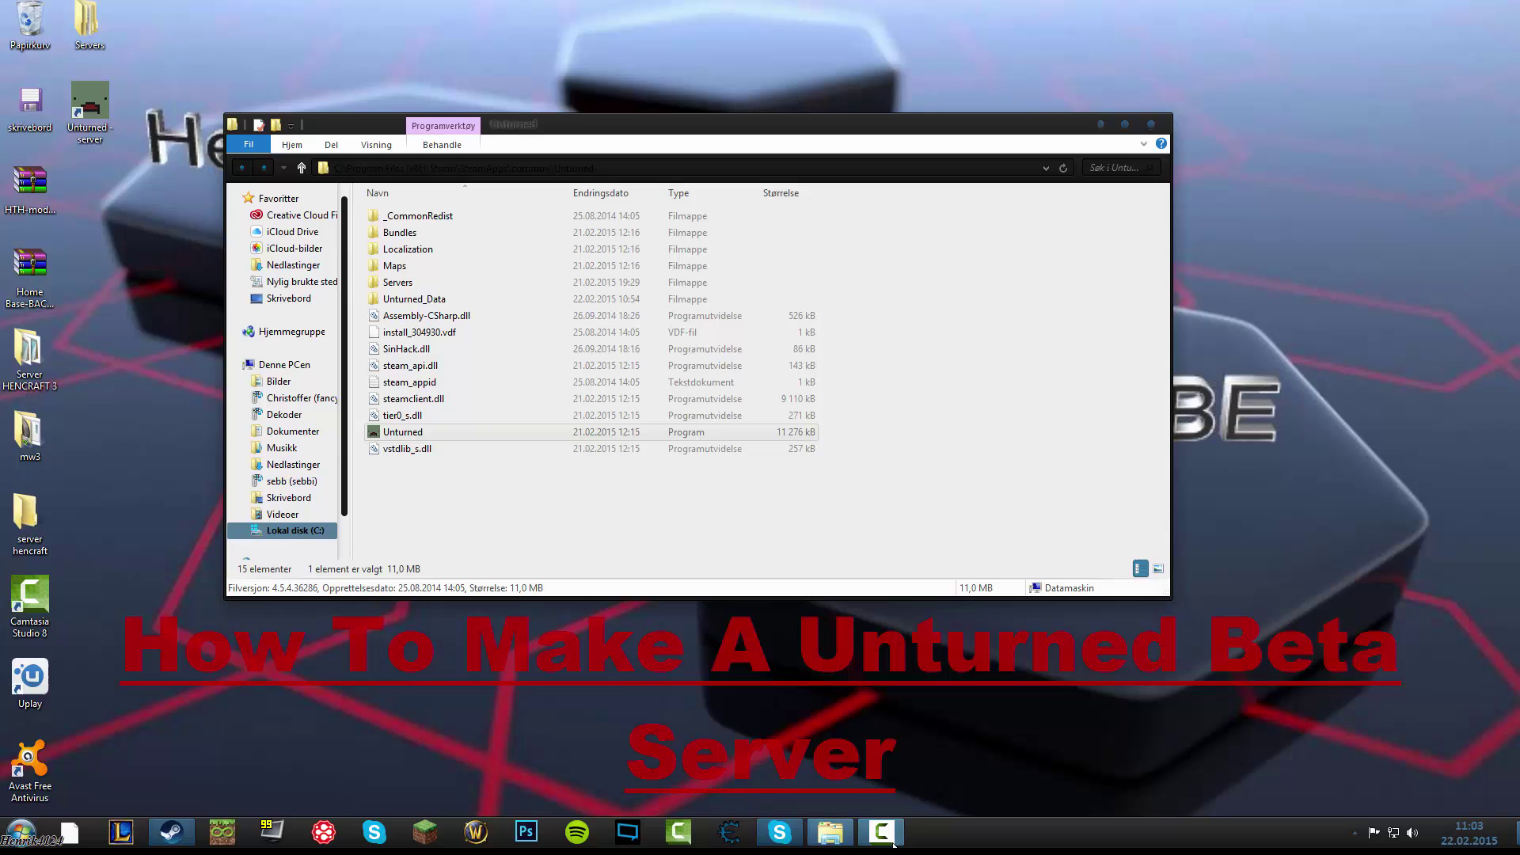
click(171, 832)
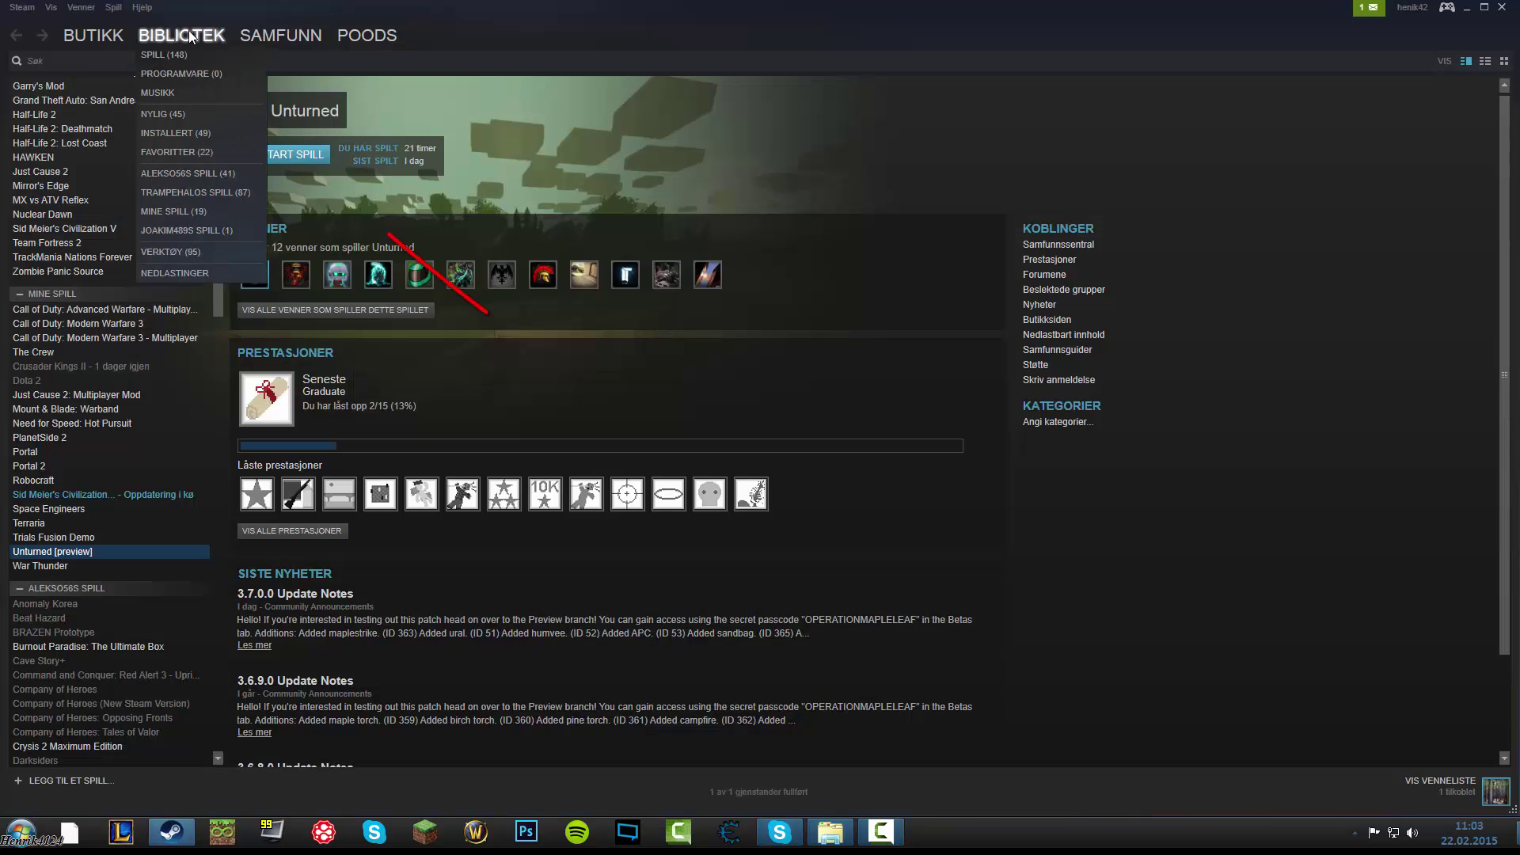
mouse_move(216, 227)
mouse_down()
mouse_move(213, 149)
mouse_move(241, 505)
mouse_move(221, 225)
mouse_up()
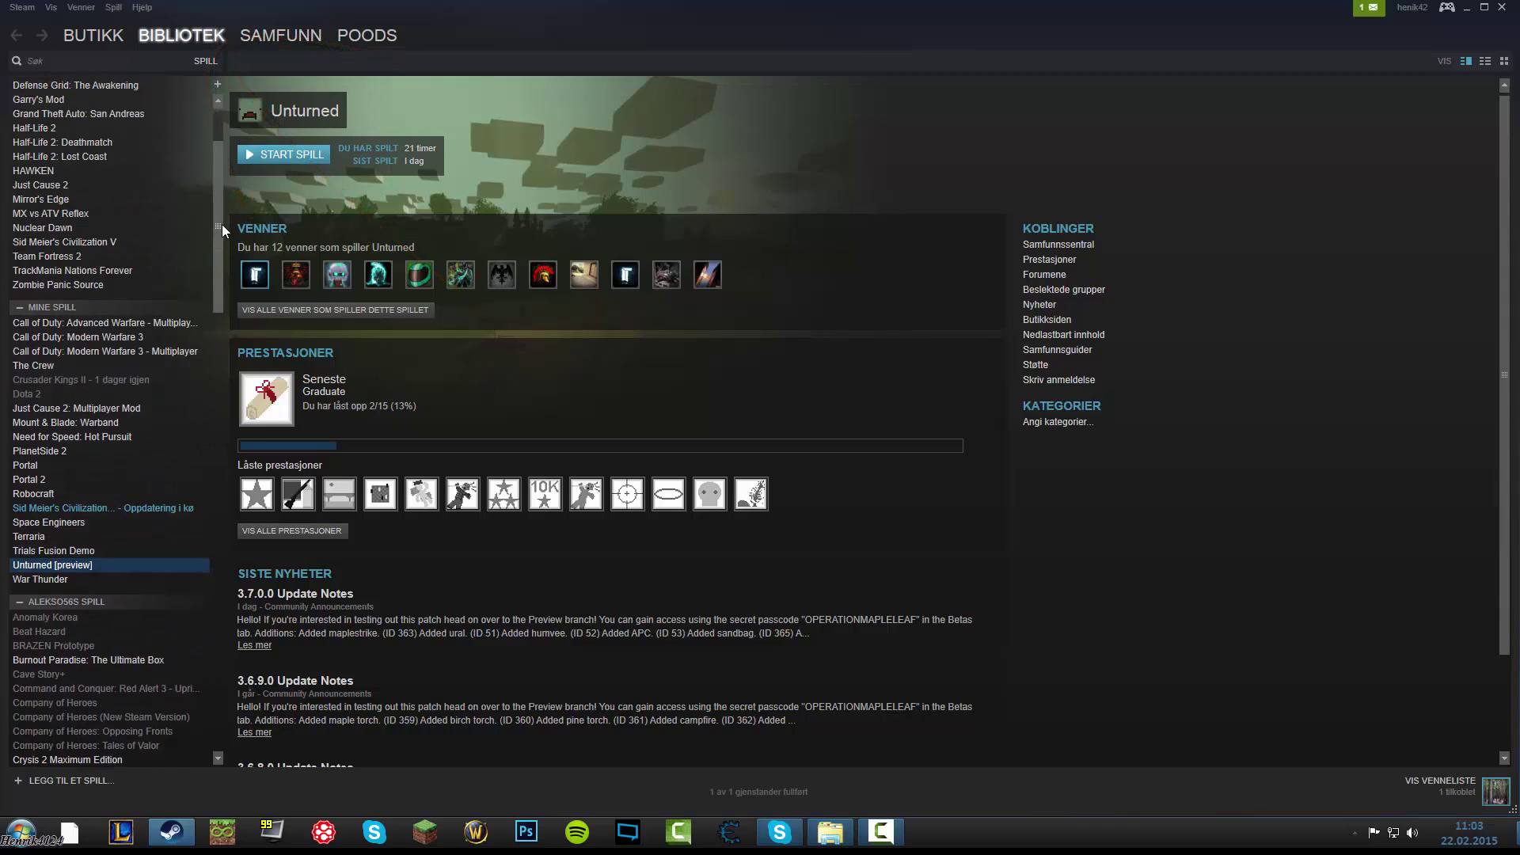
right_click(58, 571)
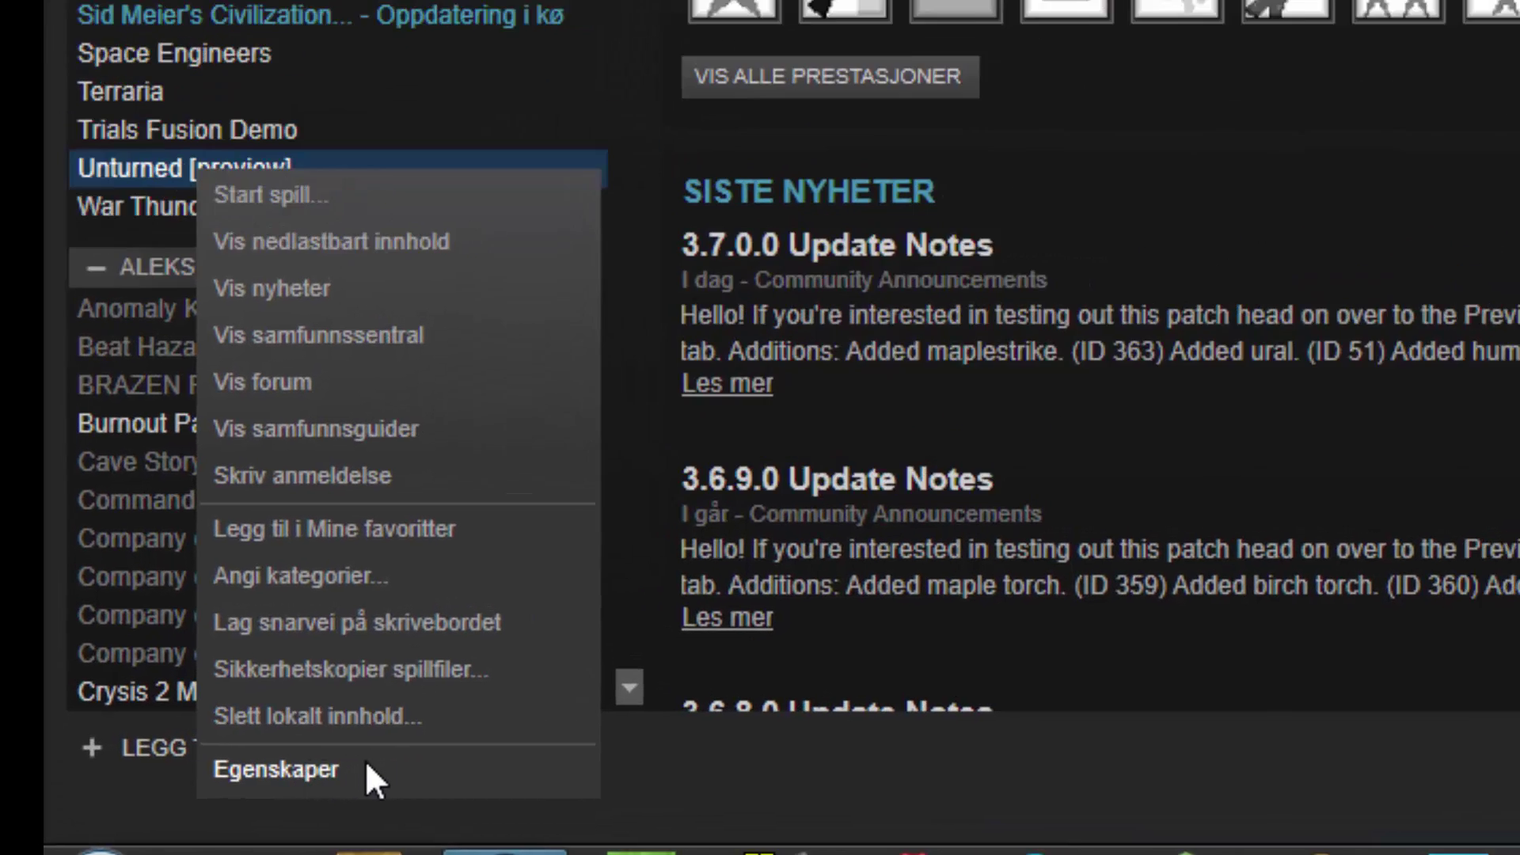
click(426, 729)
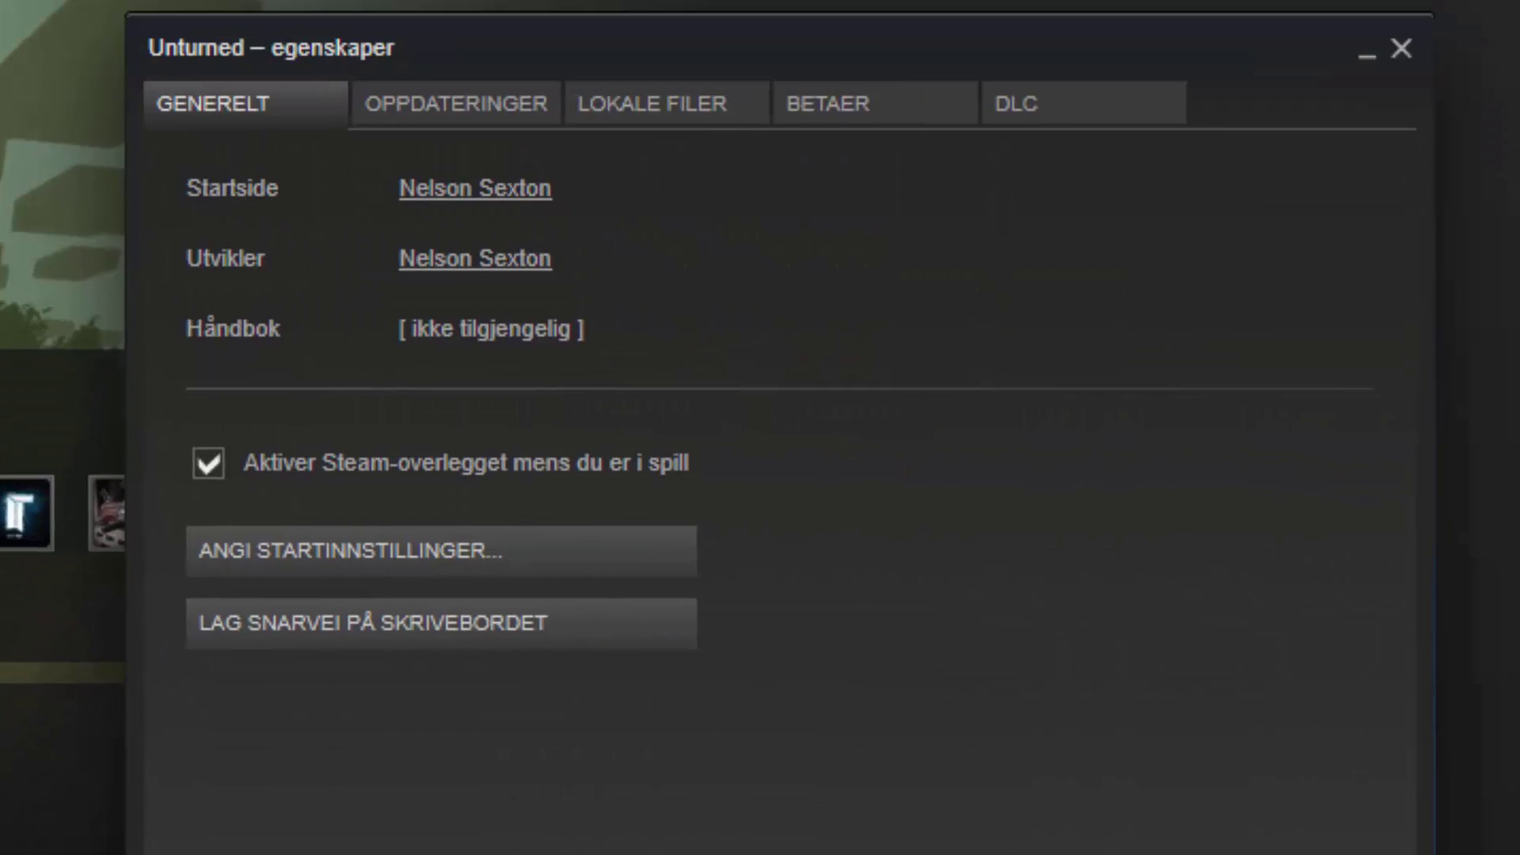
click(754, 97)
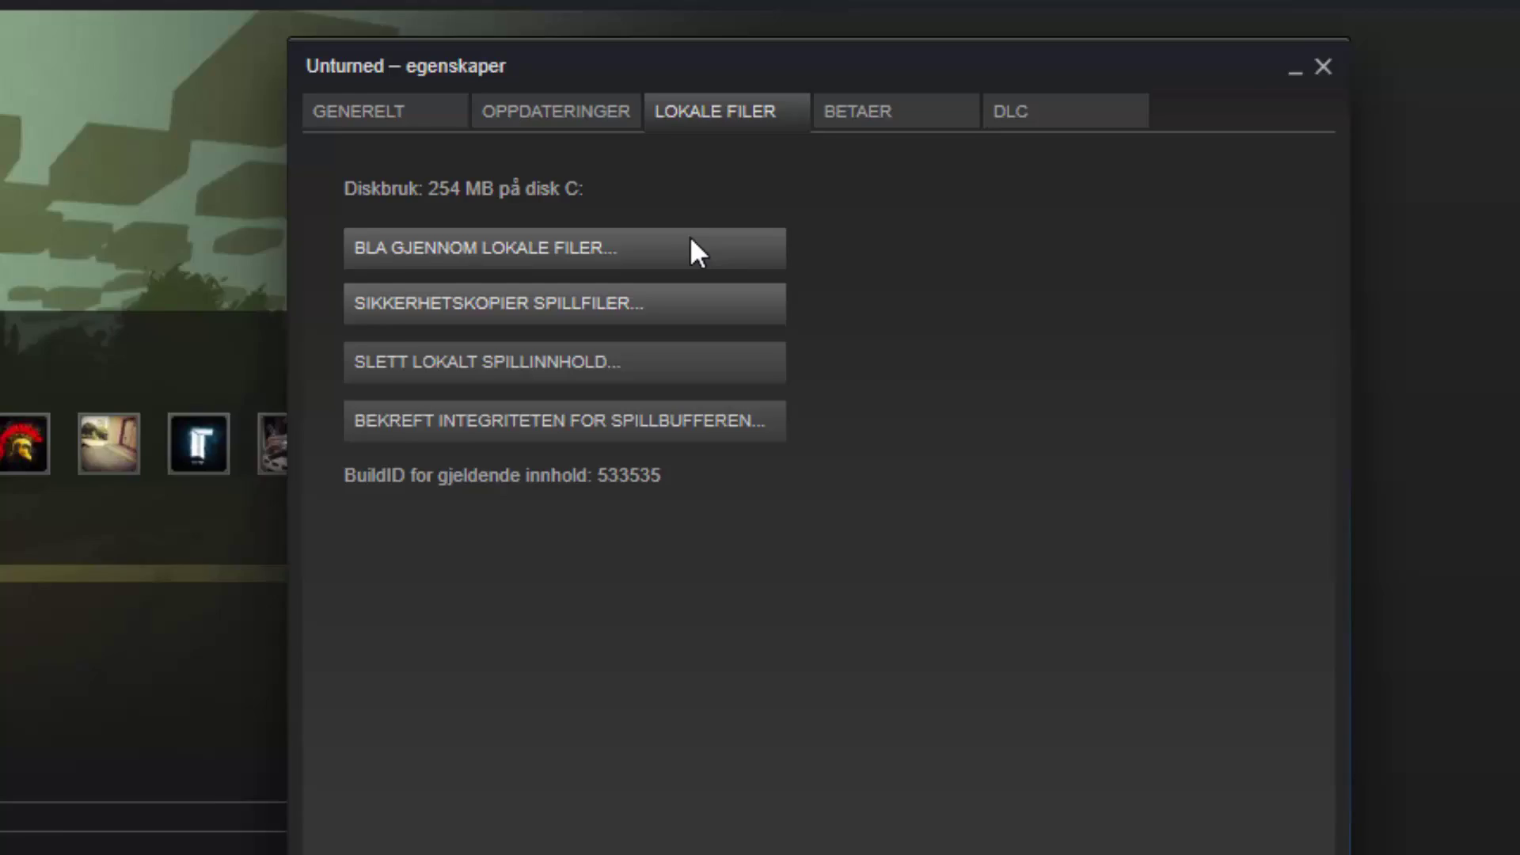
click(630, 272)
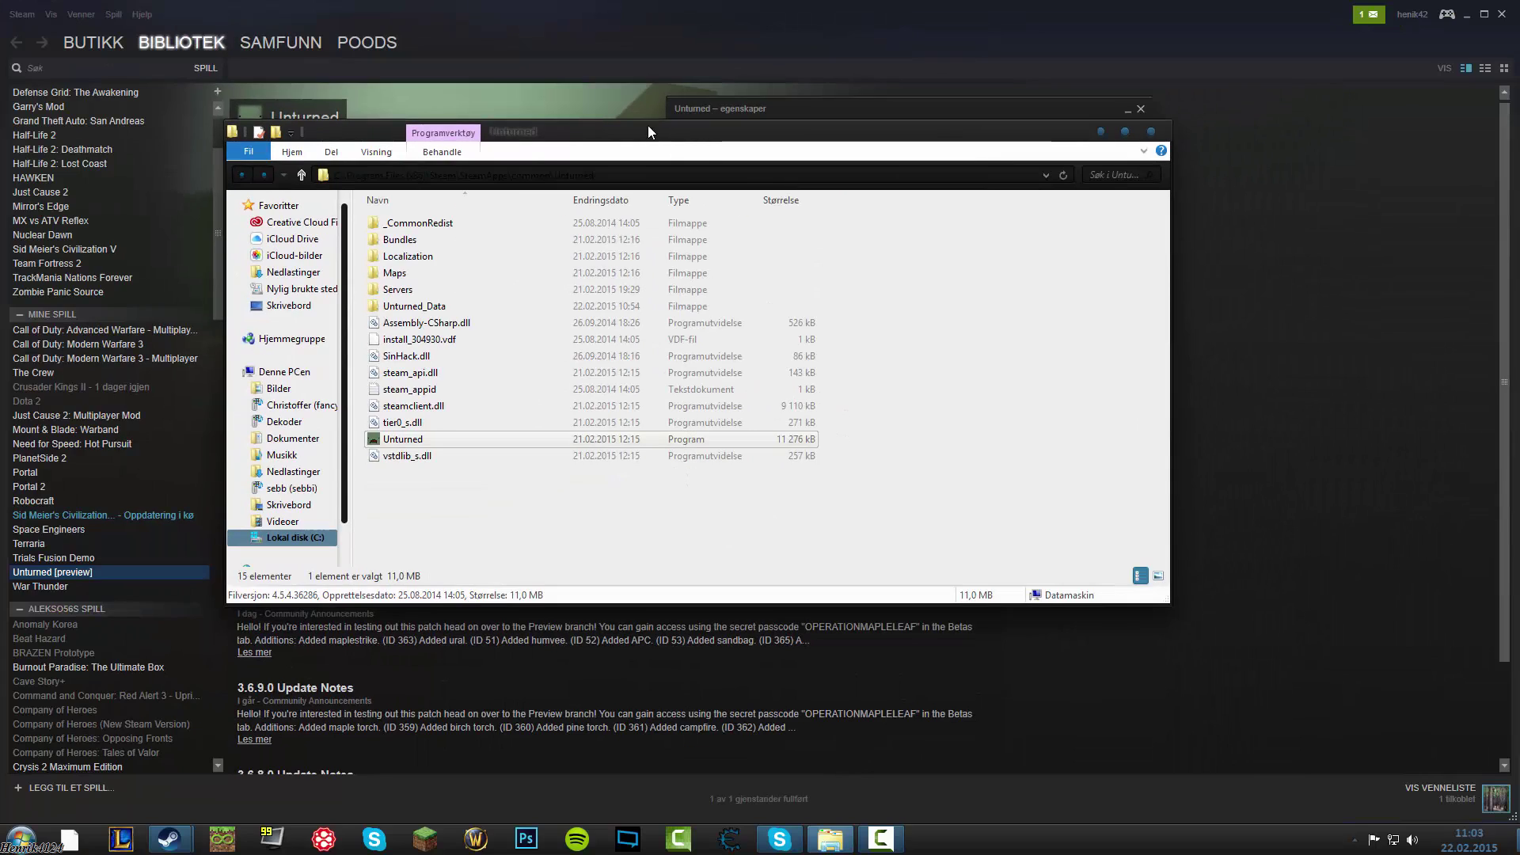
click(1141, 110)
click(1467, 15)
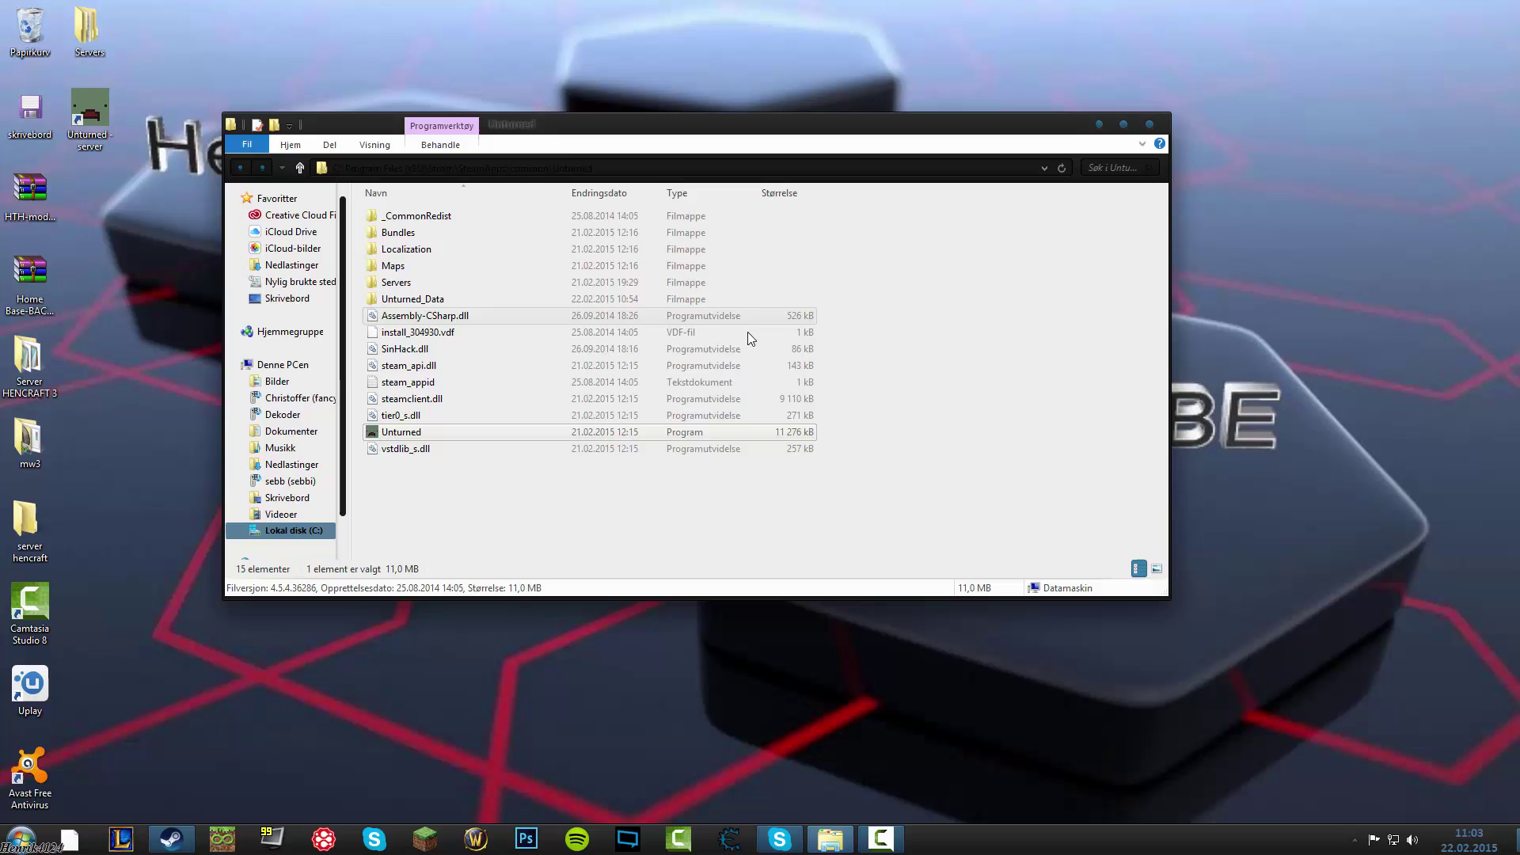
- Create a shortcut to the Unturned program in the game folder
drag(478, 514, 760, 475)
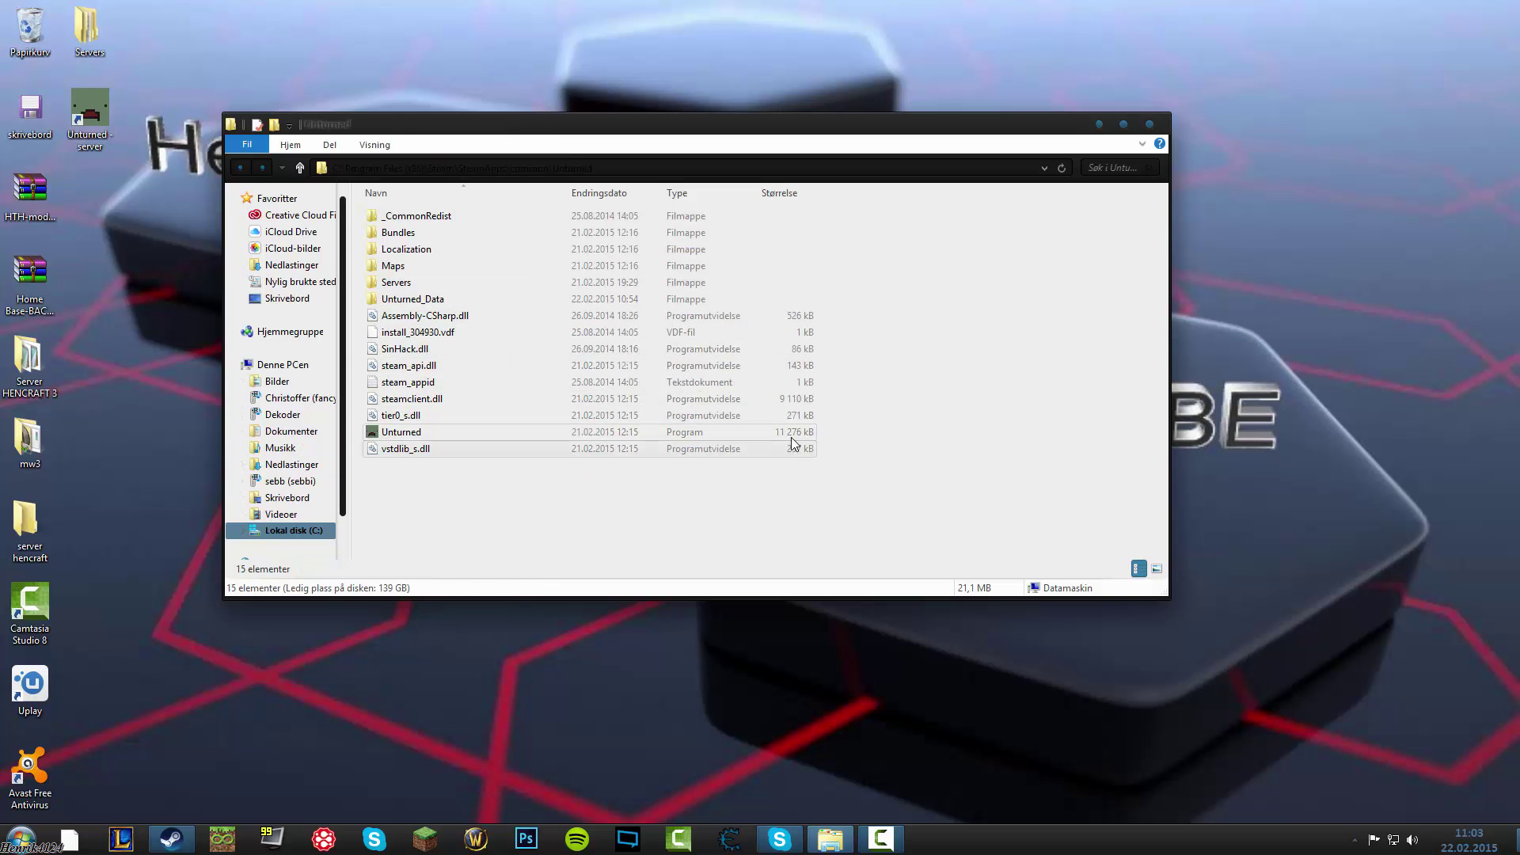
click(792, 435)
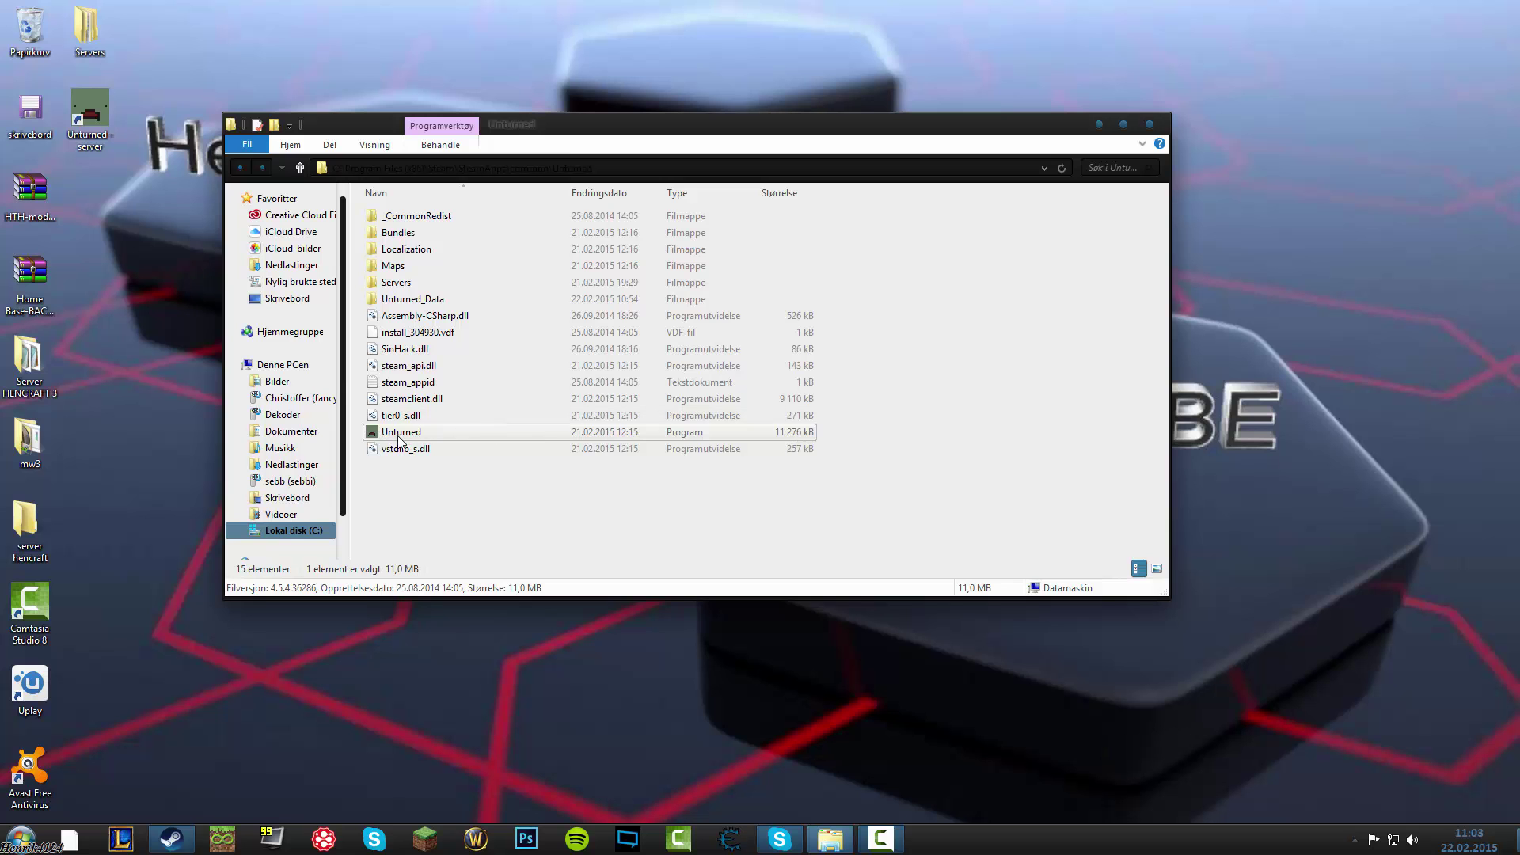
right_click(711, 430)
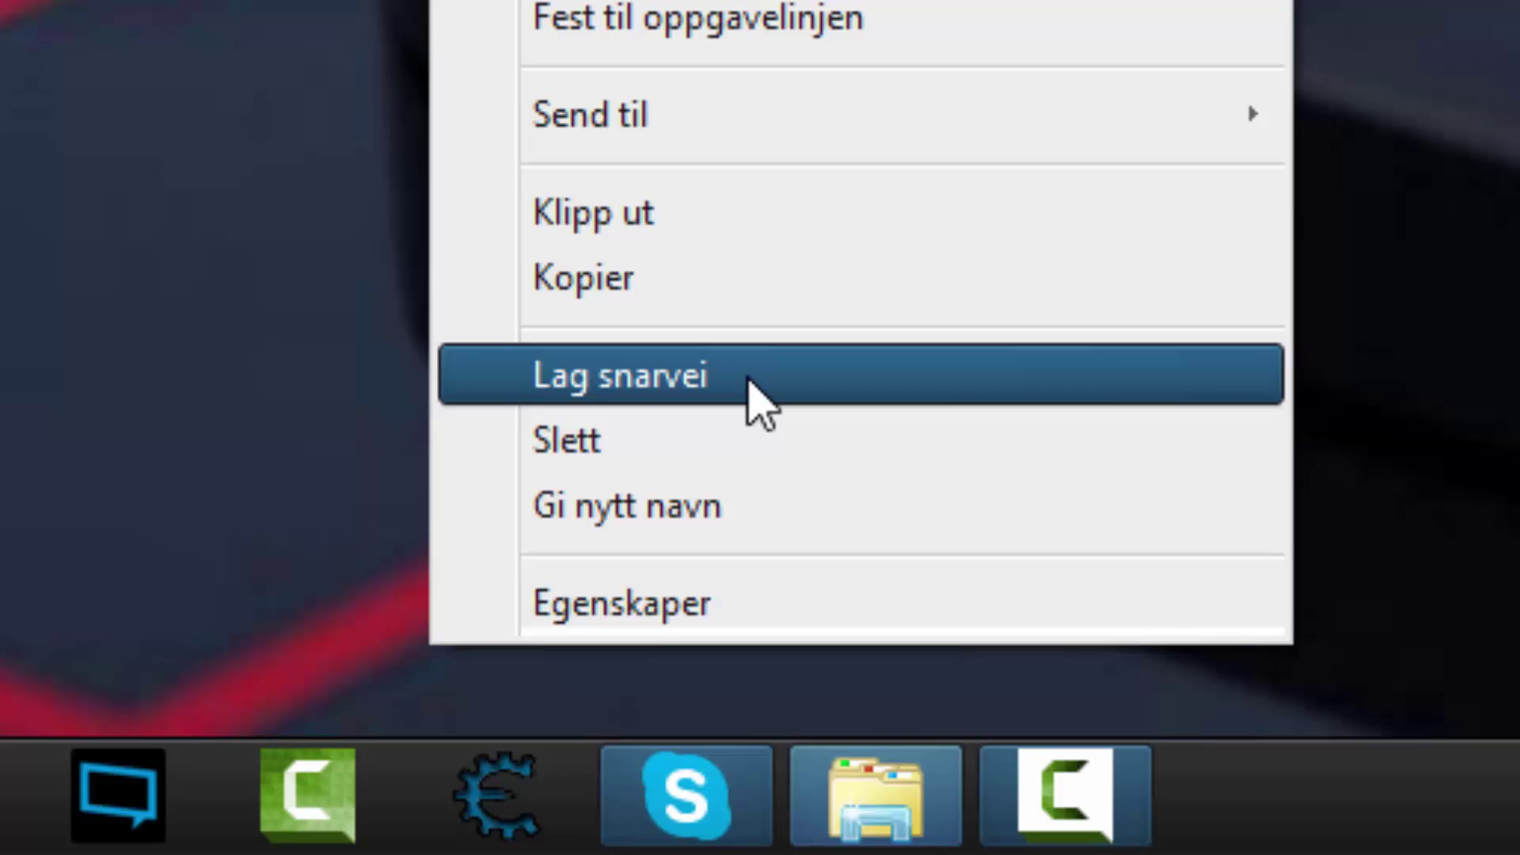
click(749, 381)
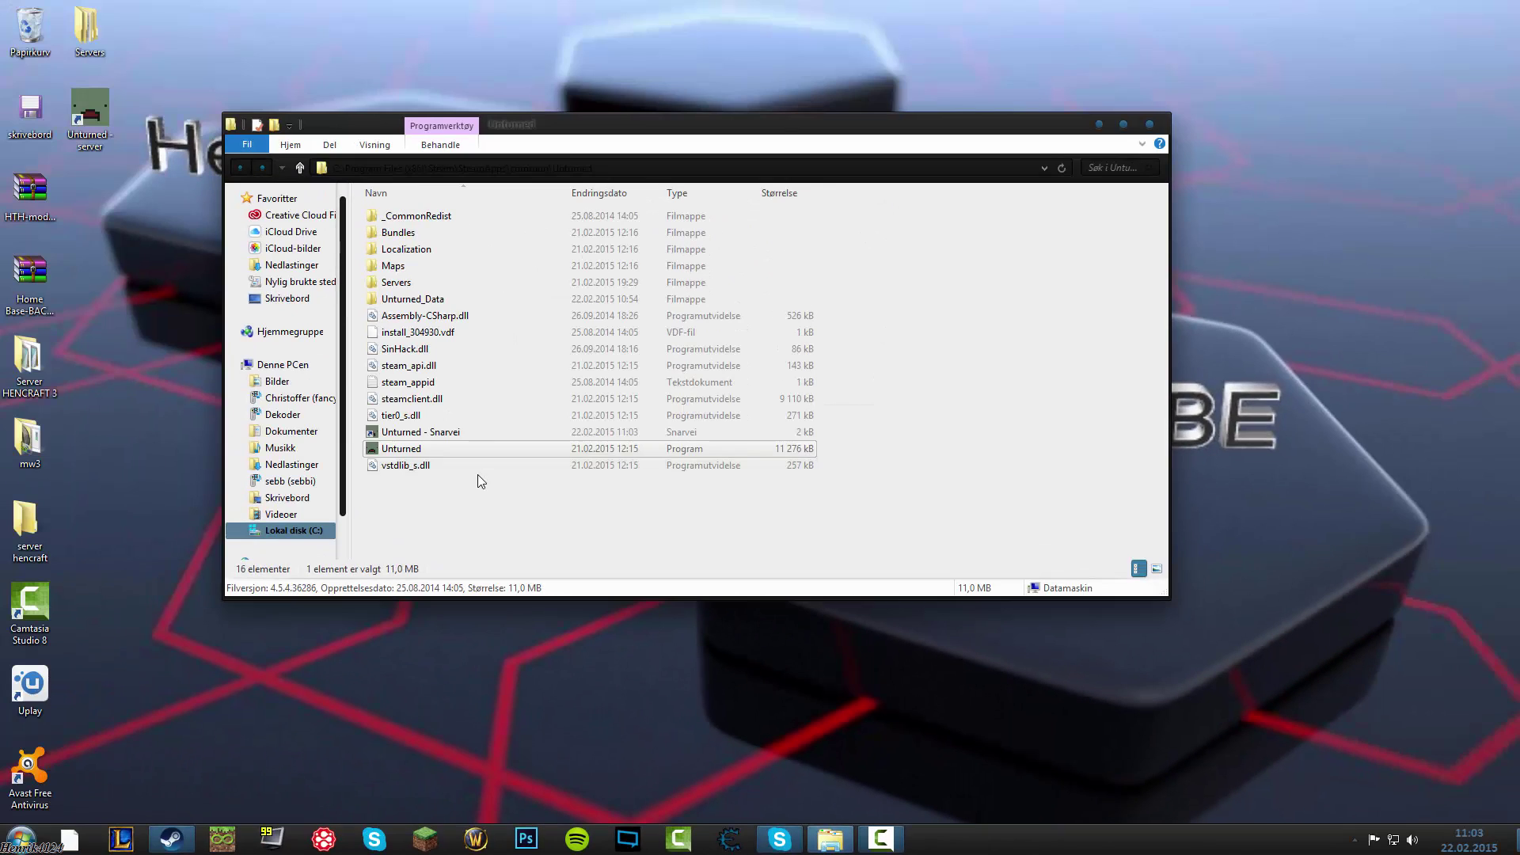
- Rename the new Unturned shortcut as "Unturned - Server"
click(477, 428)
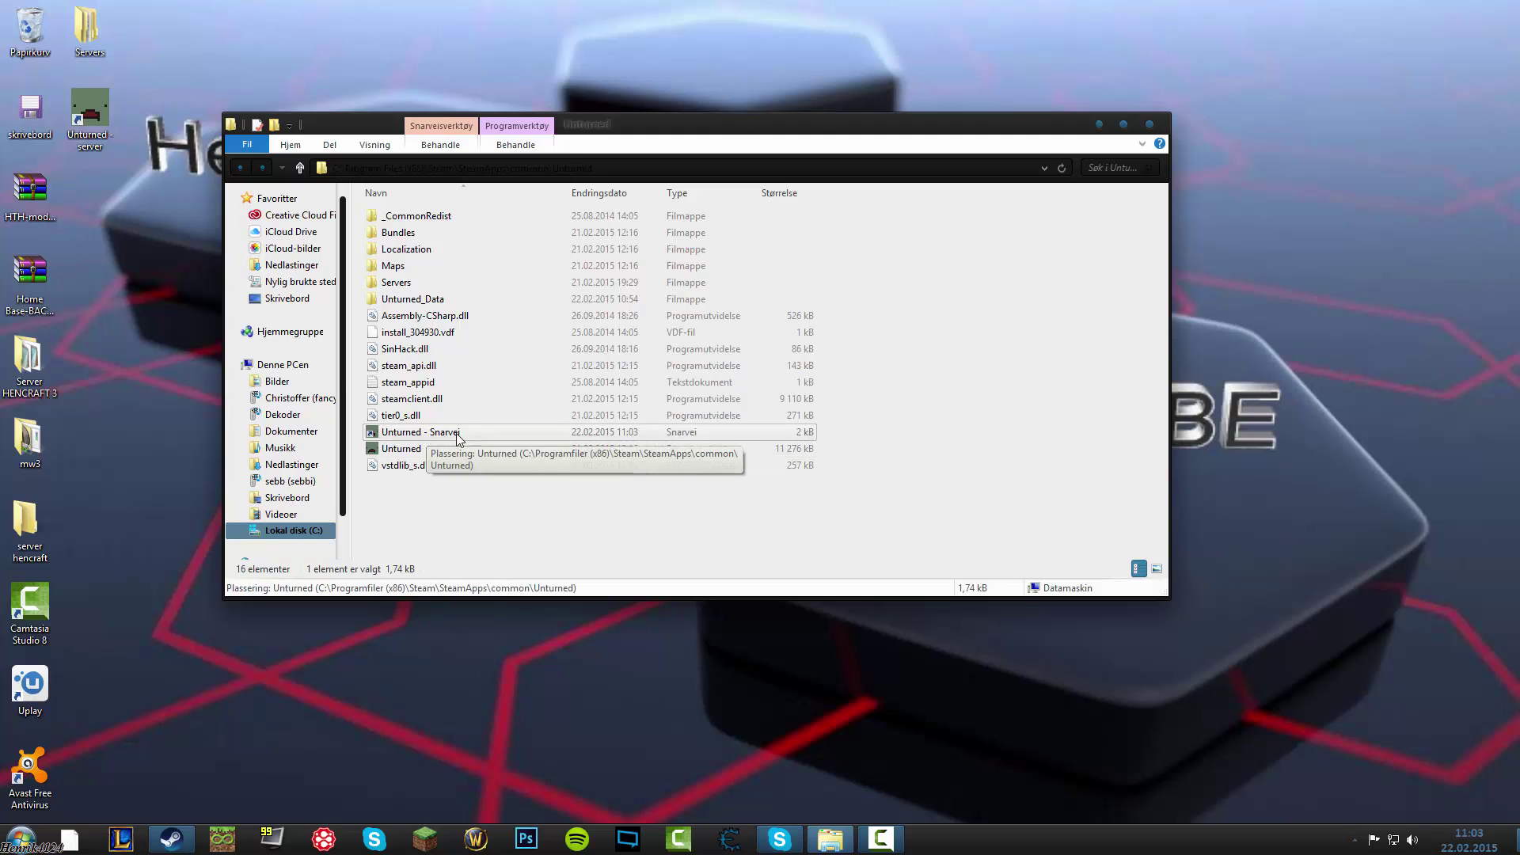
right_click(457, 433)
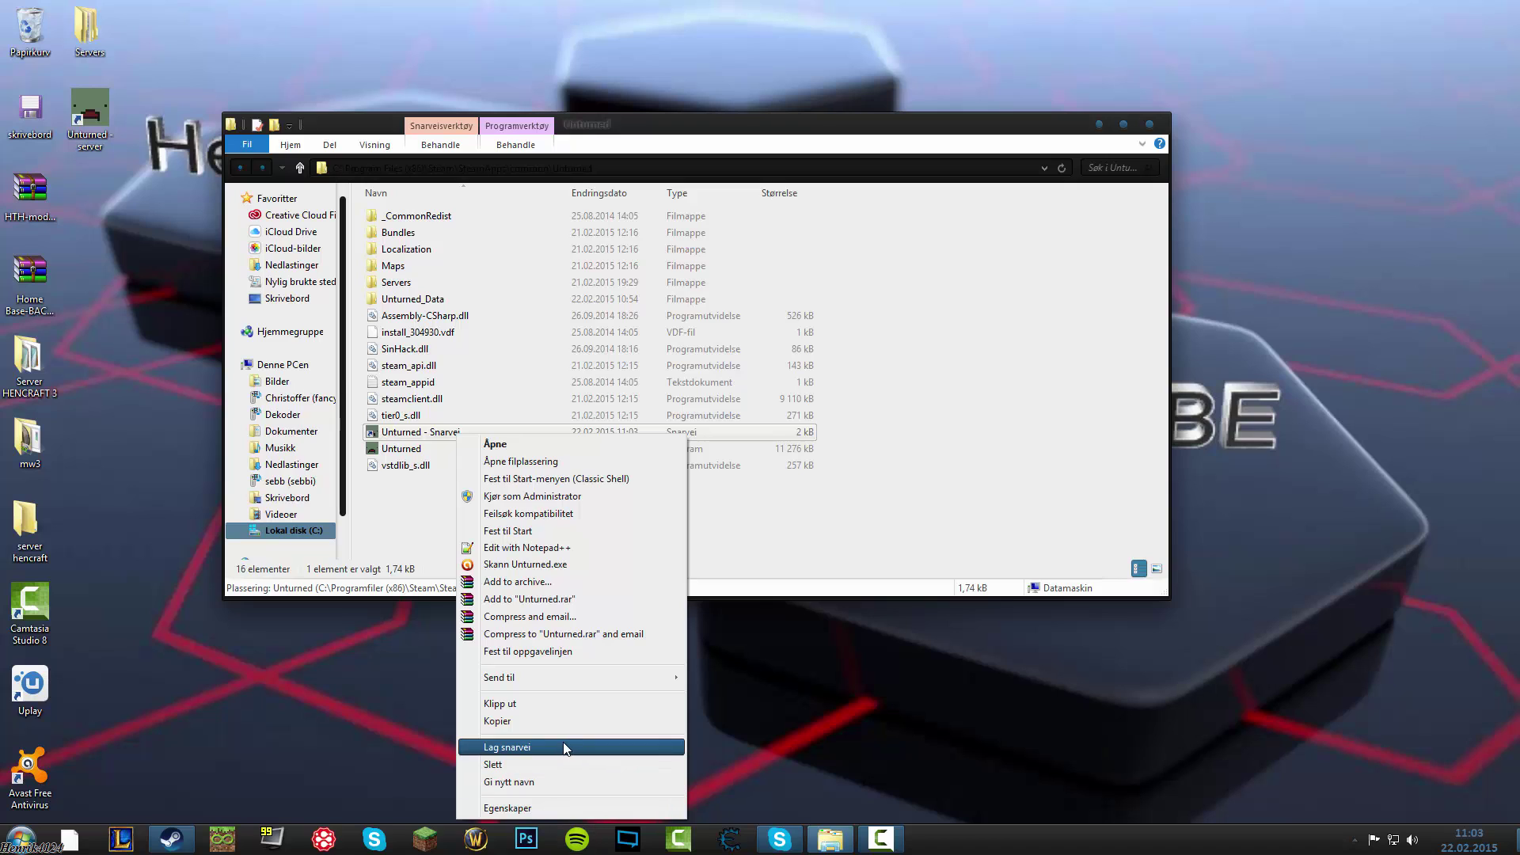
click(507, 782)
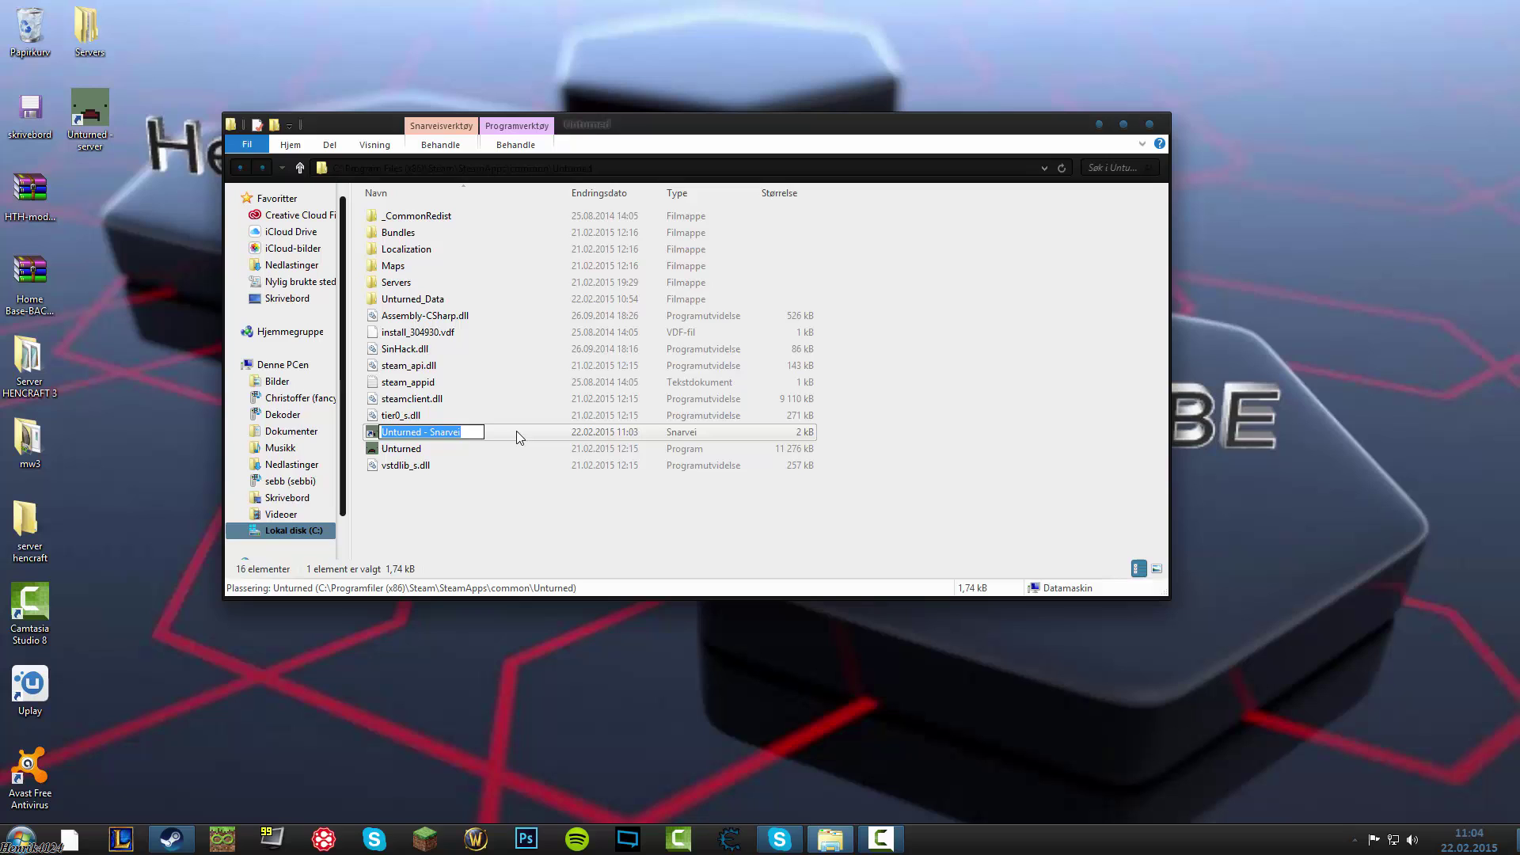
key(End)
key(BackSpace)
key(BackSpace)
key(BackSpace)
key(BackSpace)
key(BackSpace)
key(BackSpace)
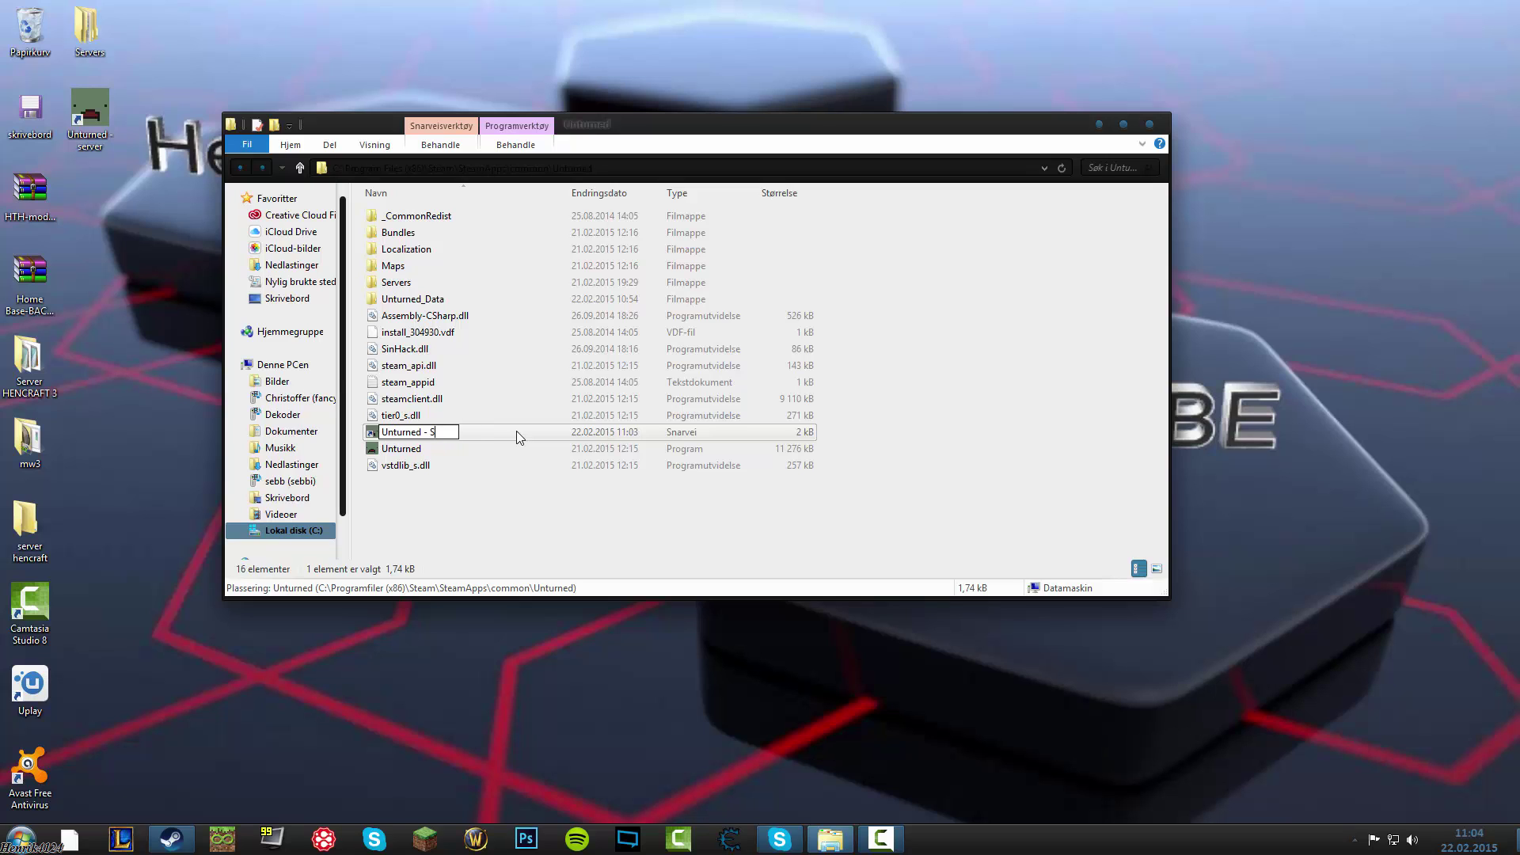
text(erve)
text(r)
key(Return)
- Append "-nographics -batchmode +secureserver/hencraft" after the quoted path in the Unturned - Server shortcut's target and save its properties
right_click(550, 434)
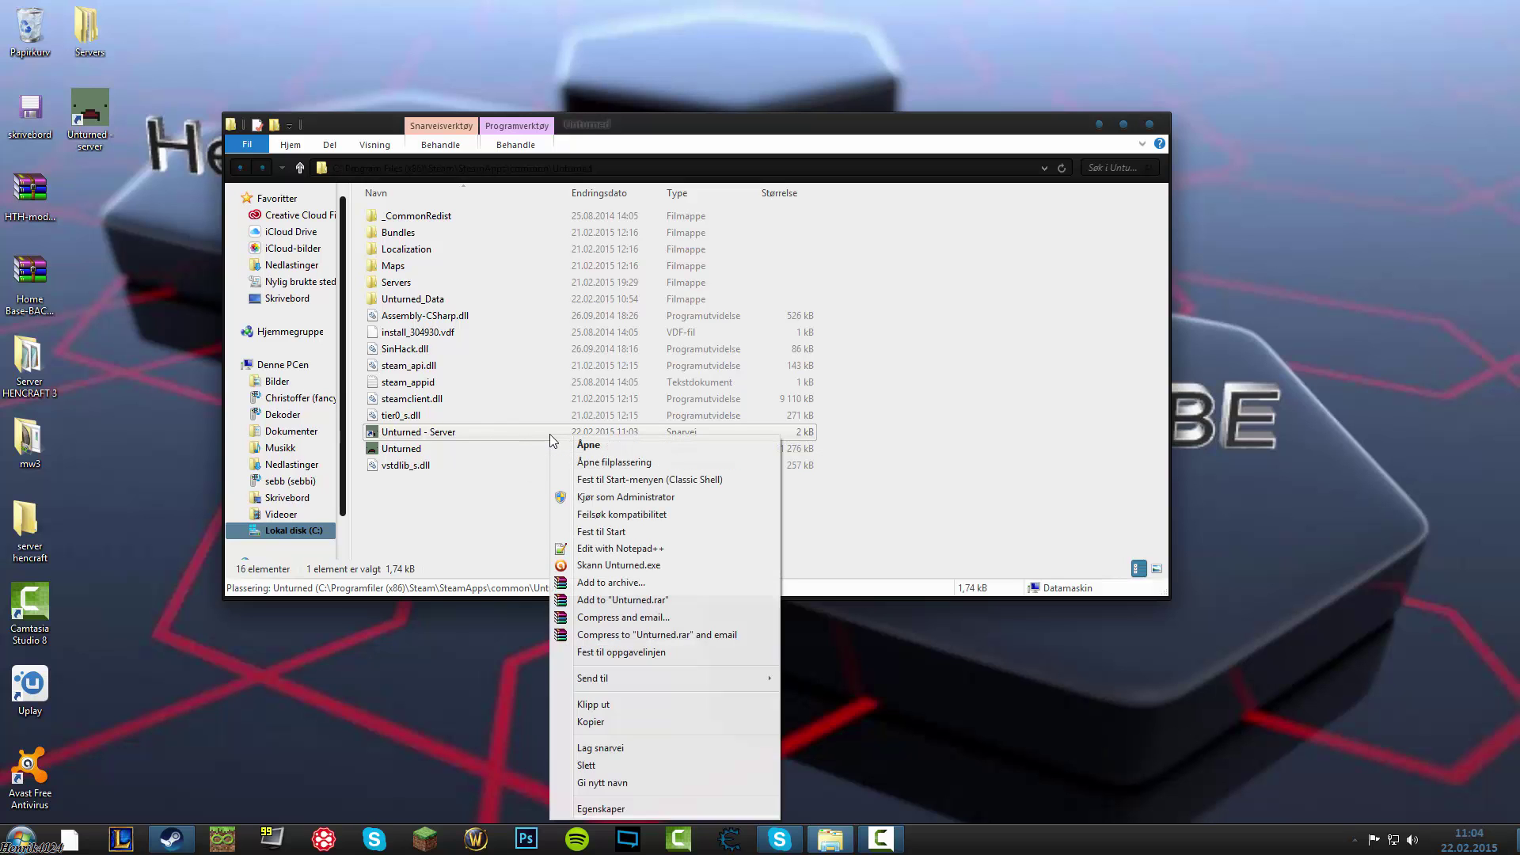
click(648, 806)
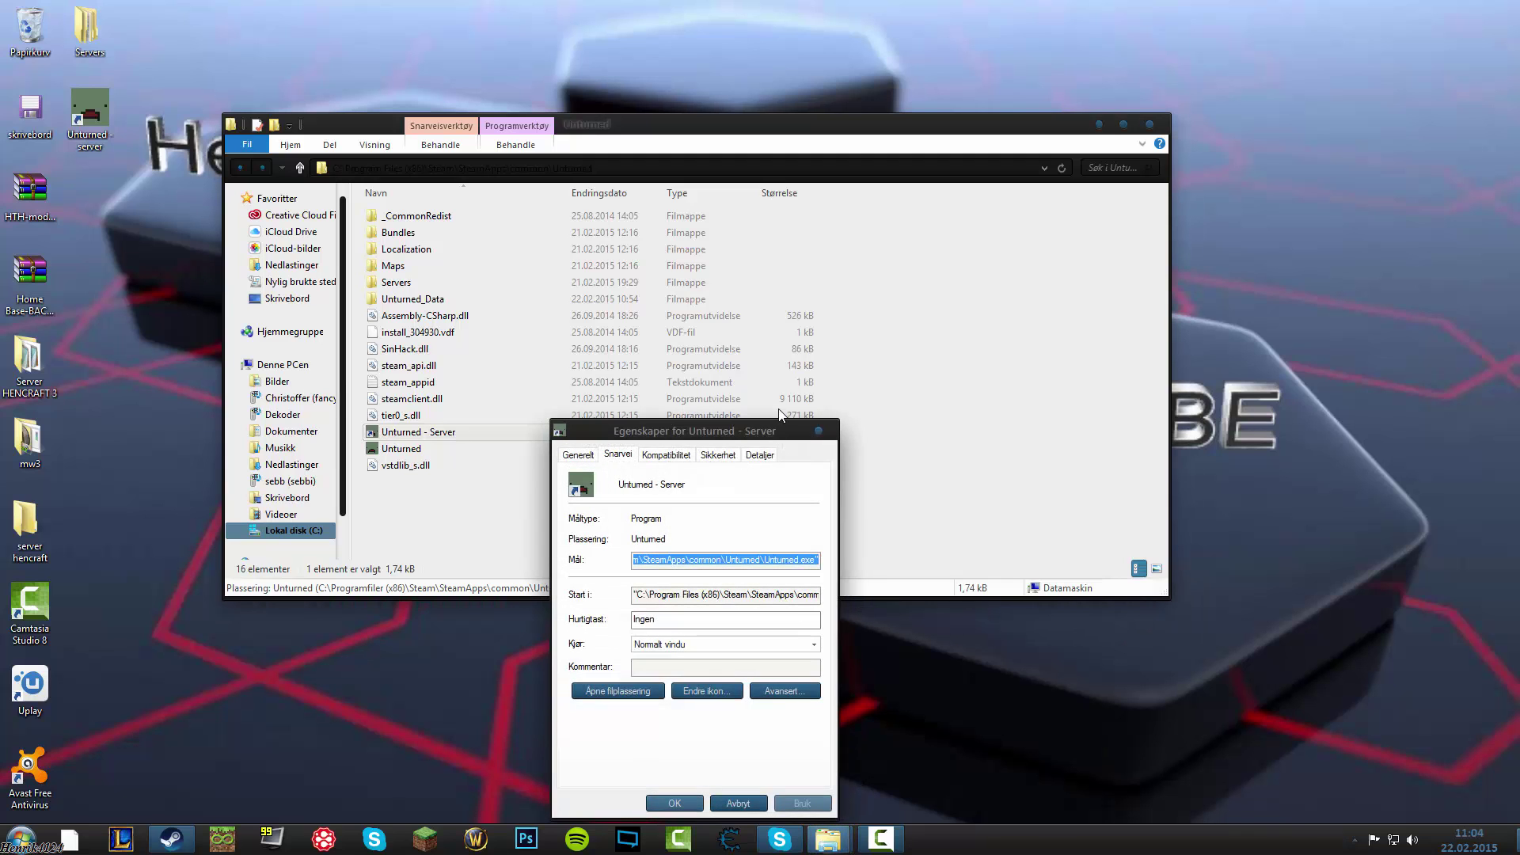
drag(763, 441, 829, 121)
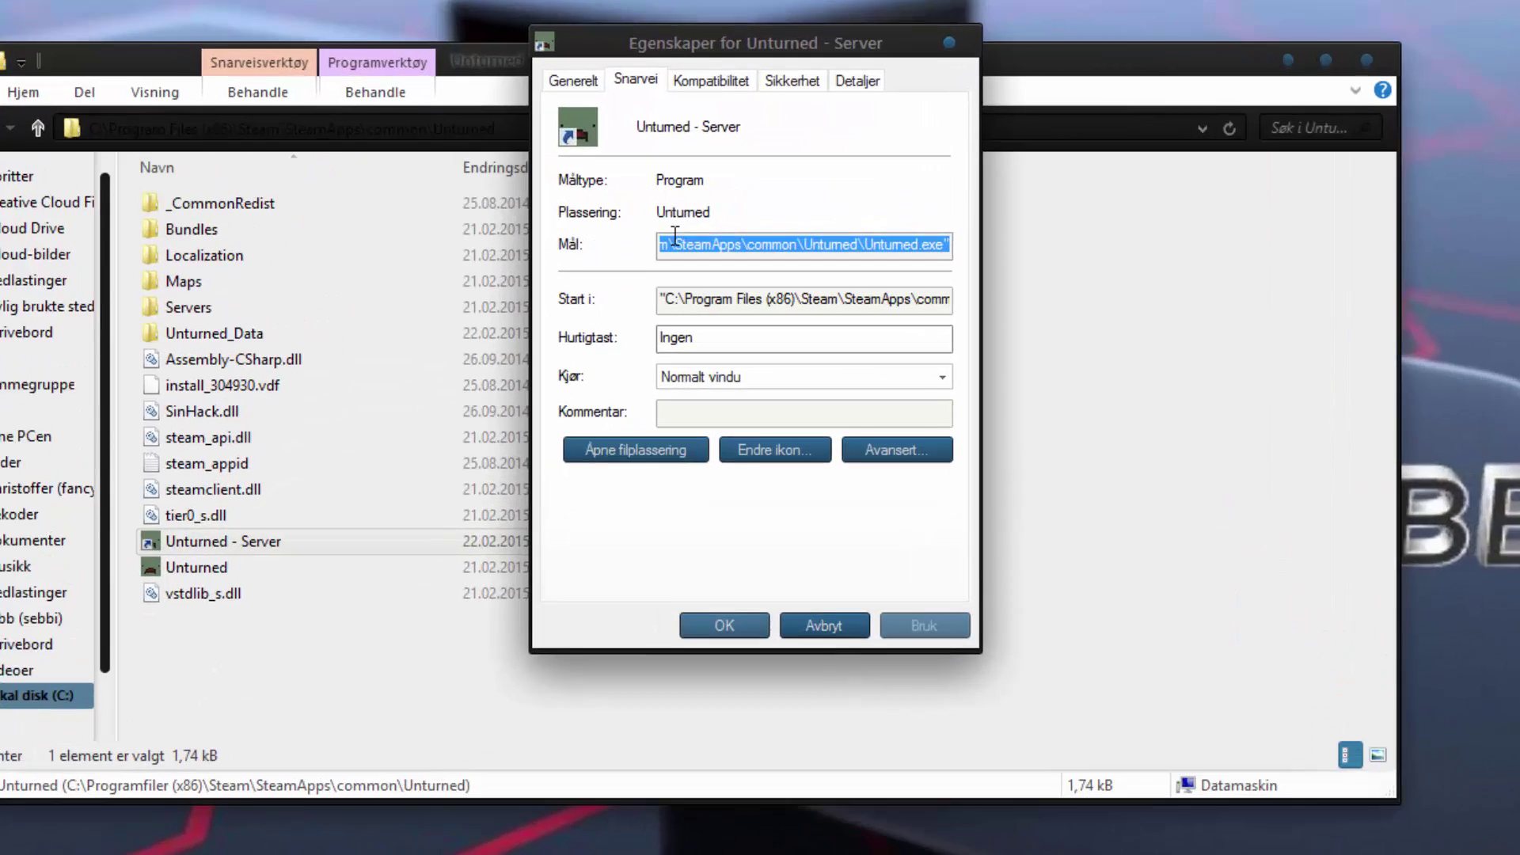
click(978, 281)
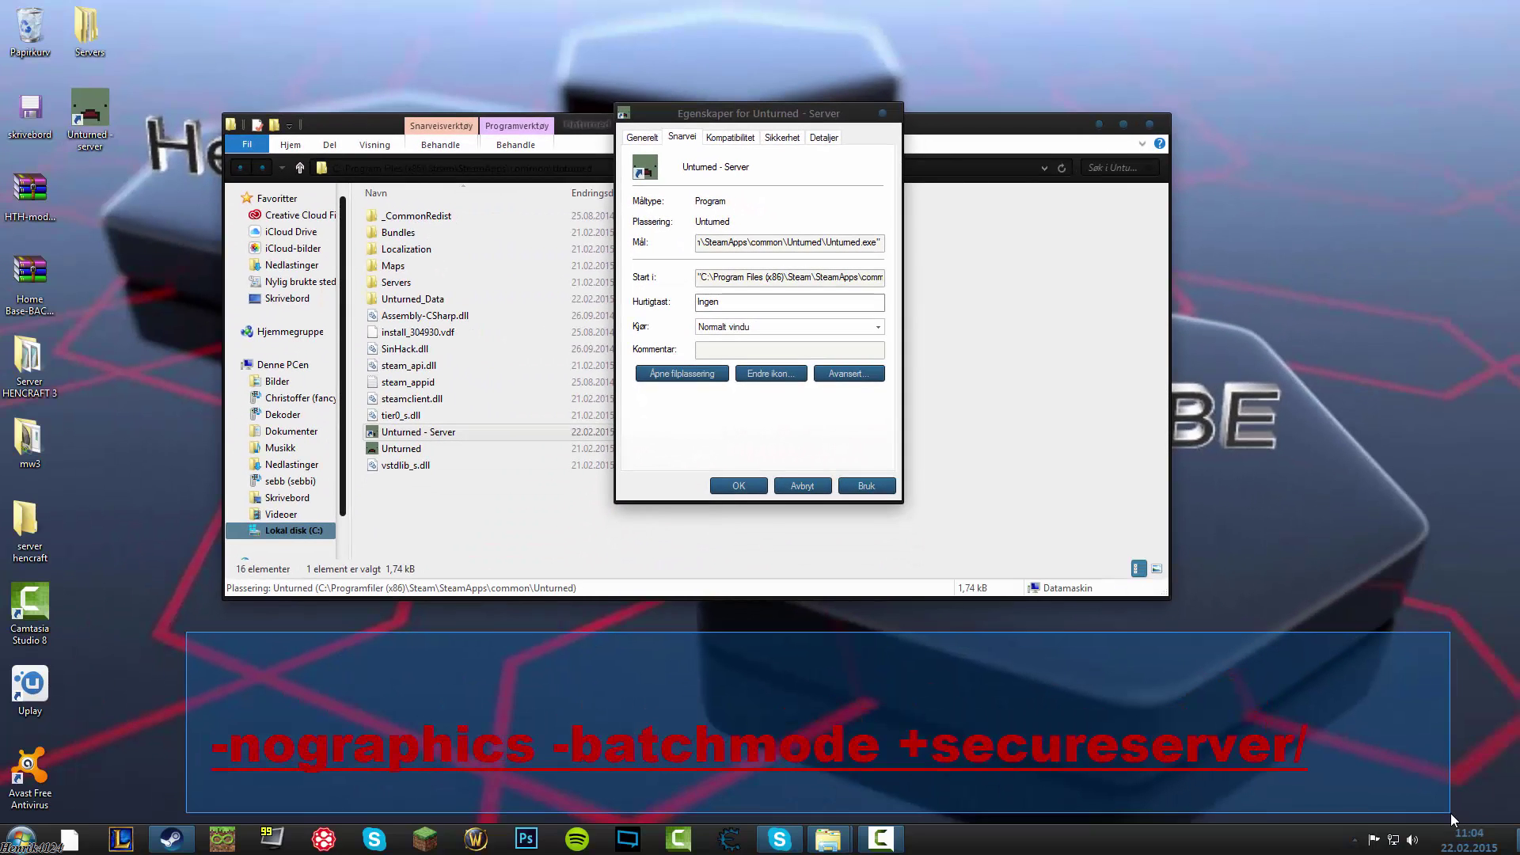
drag(1450, 814, 1450, 814)
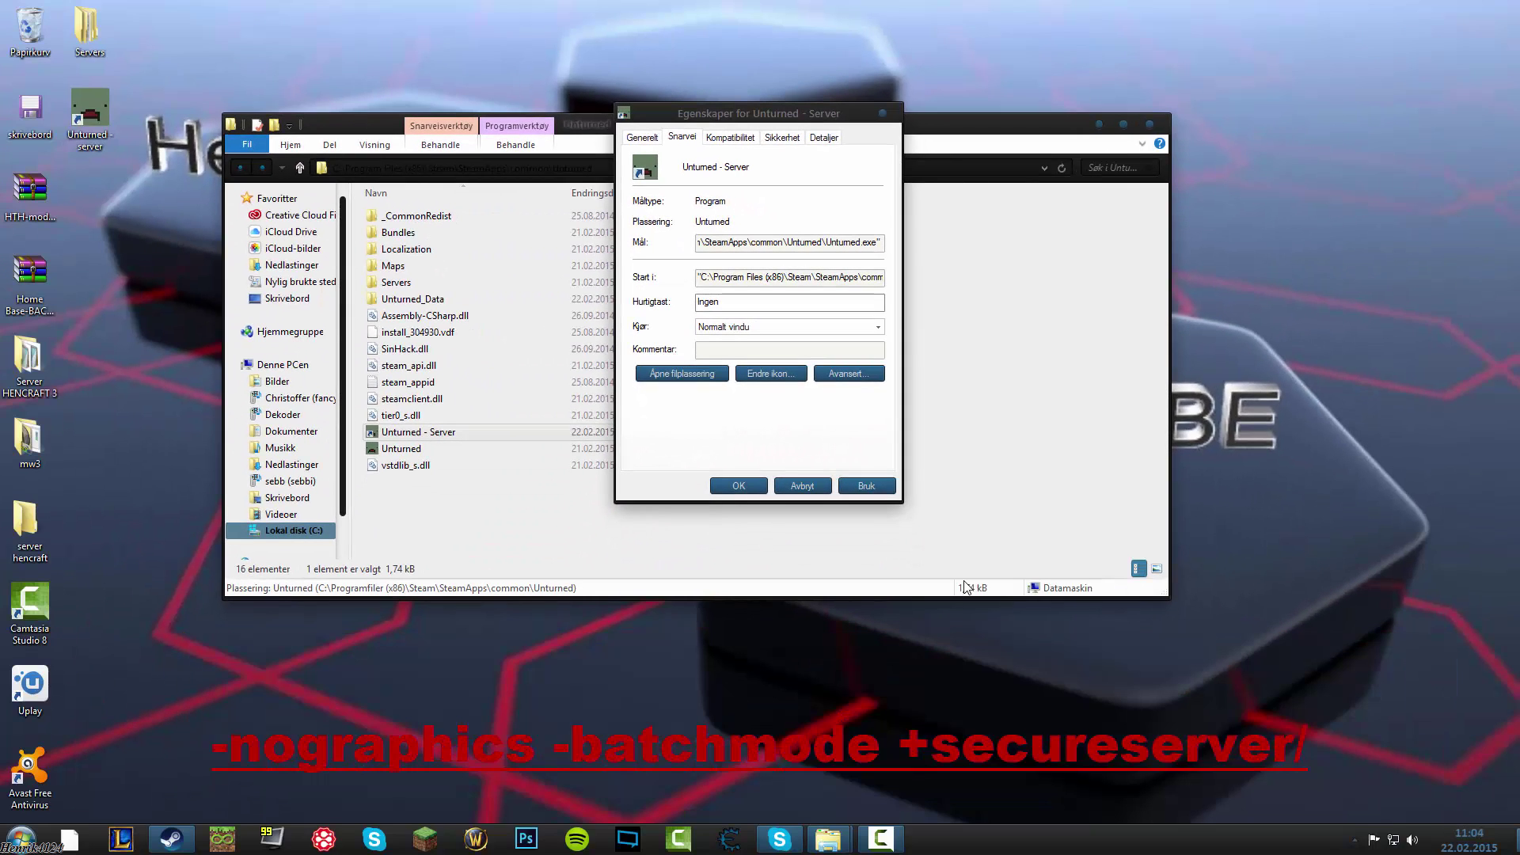
click(885, 241)
text(-nographics -batchmode +secureserver/)
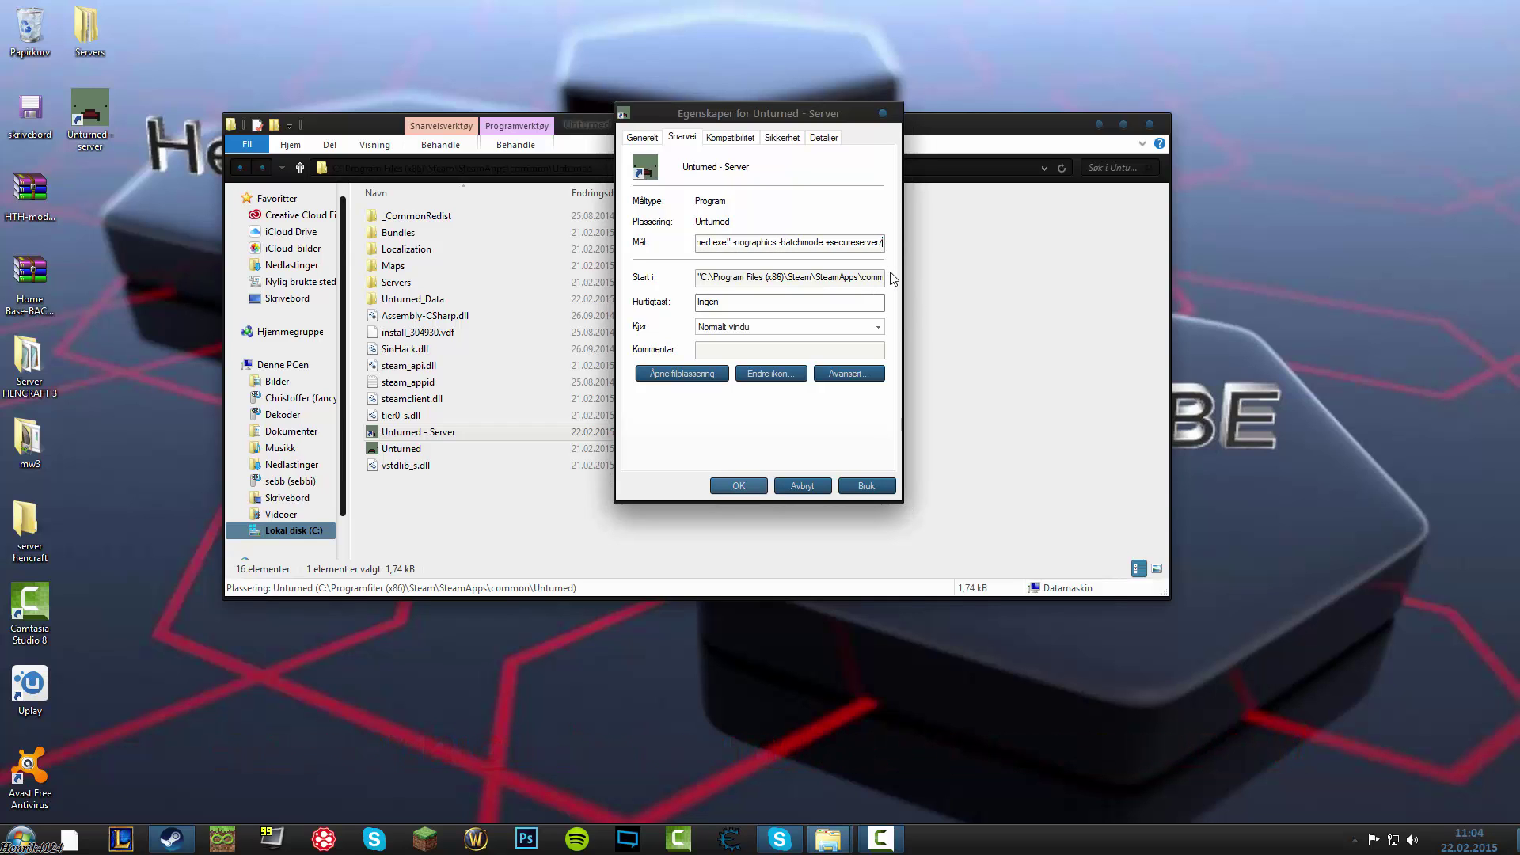
text(hencr)
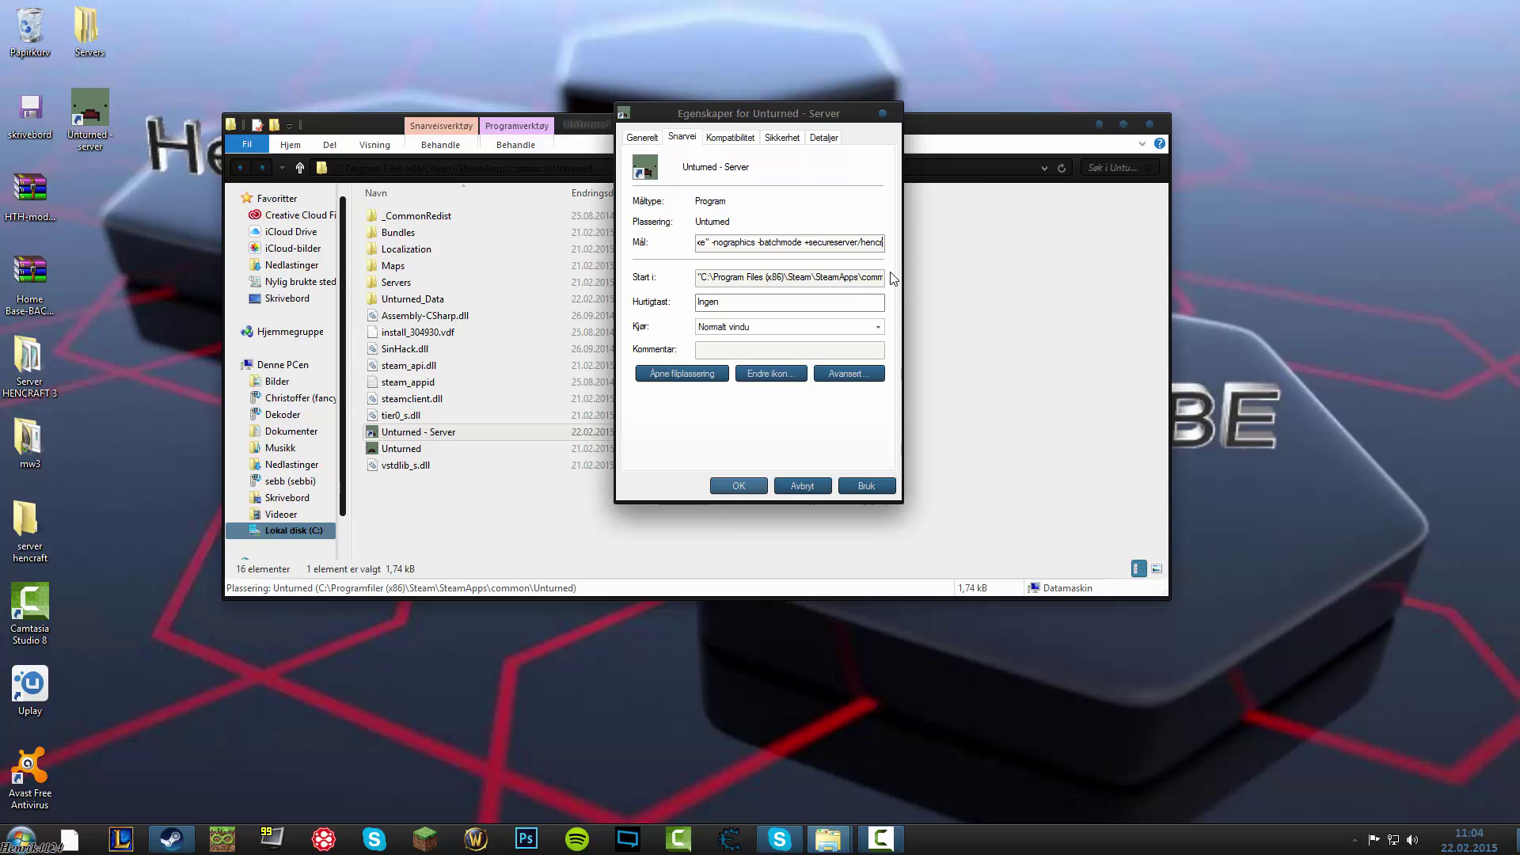
text(aft)
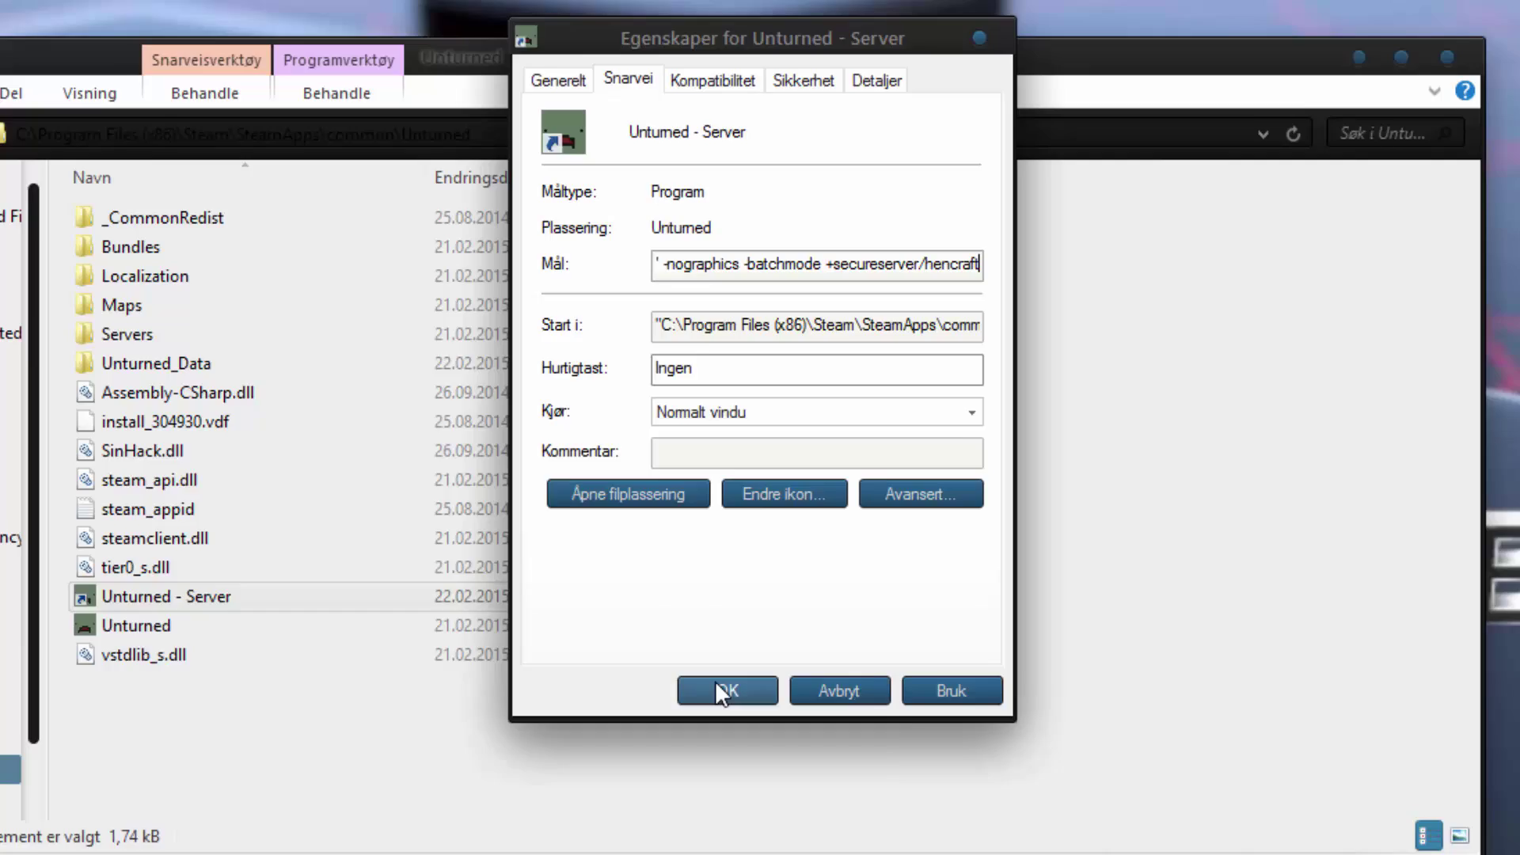
click(665, 851)
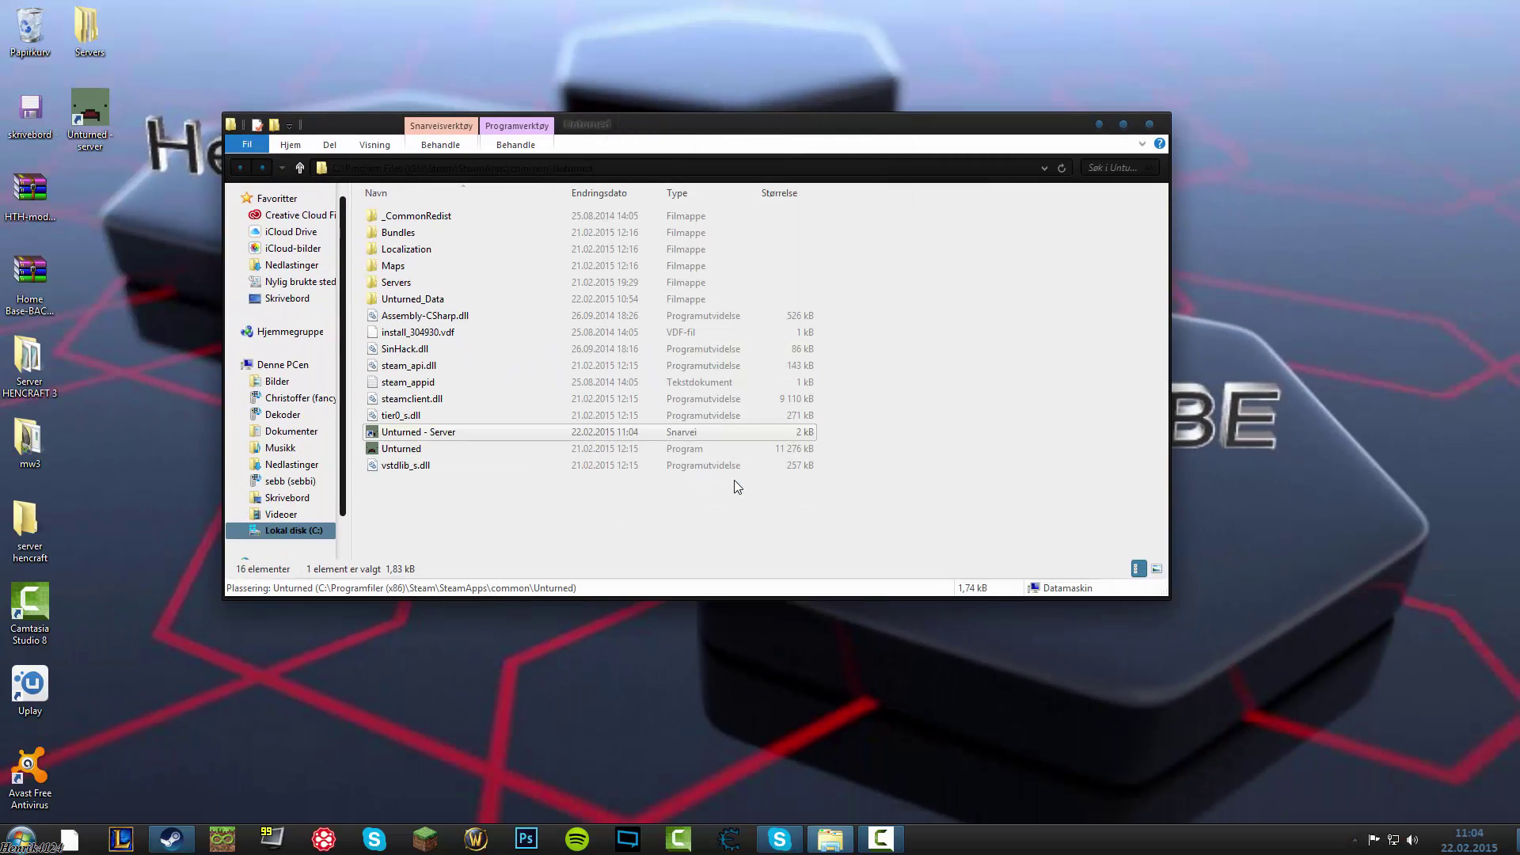
- Launch the server from the Unturned - Server shortcut and stop it with the shutdown command
double_click(741, 431)
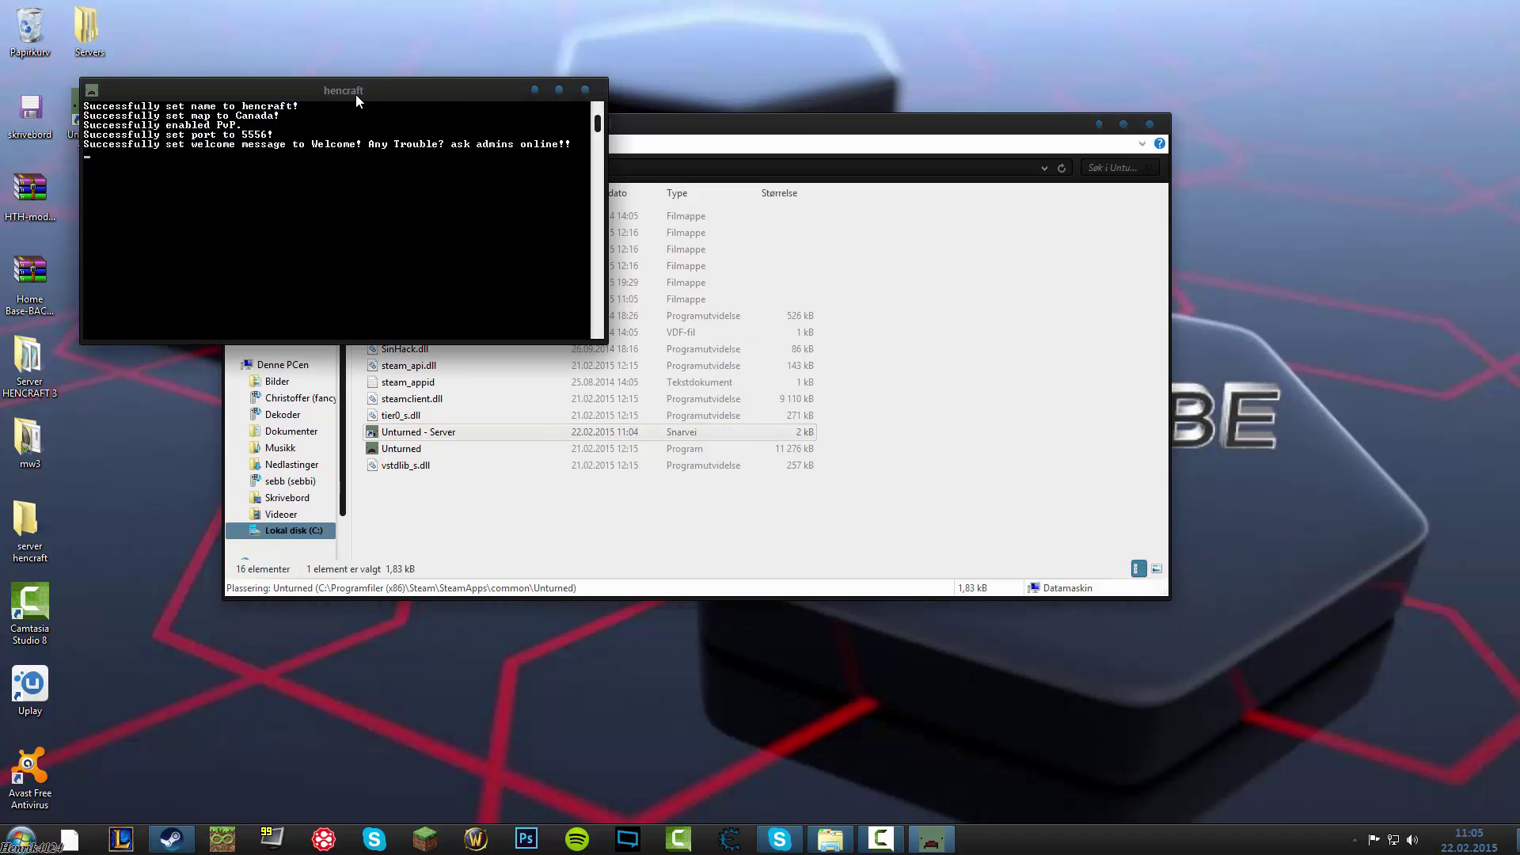
drag(356, 90, 713, 128)
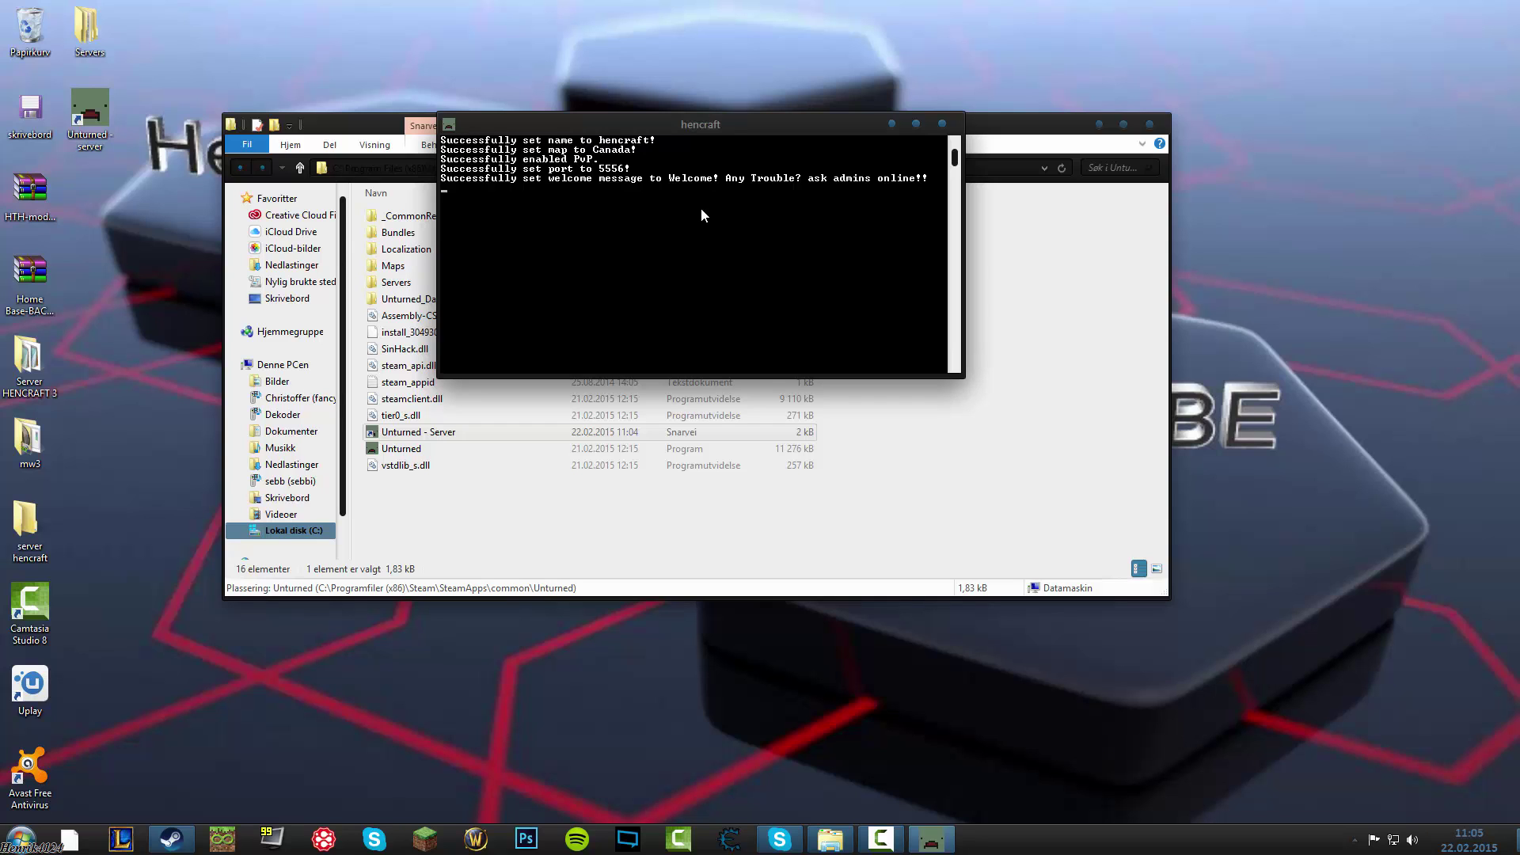
text(shutdown)
key(Return)
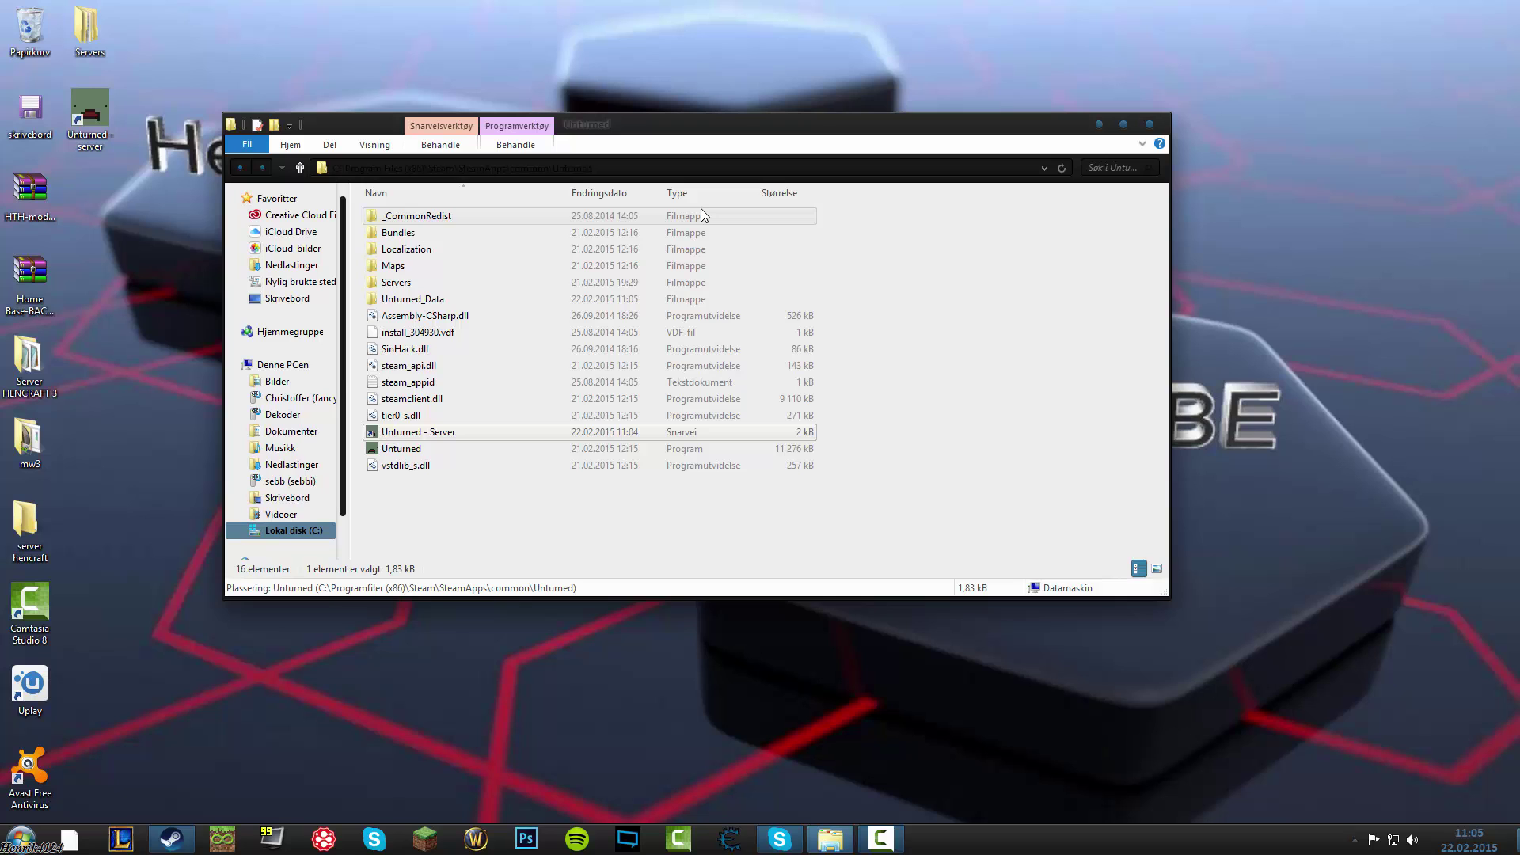
- Open Commands.dat from the Servers\hencraft\Server folder in Notepad++
click(428, 282)
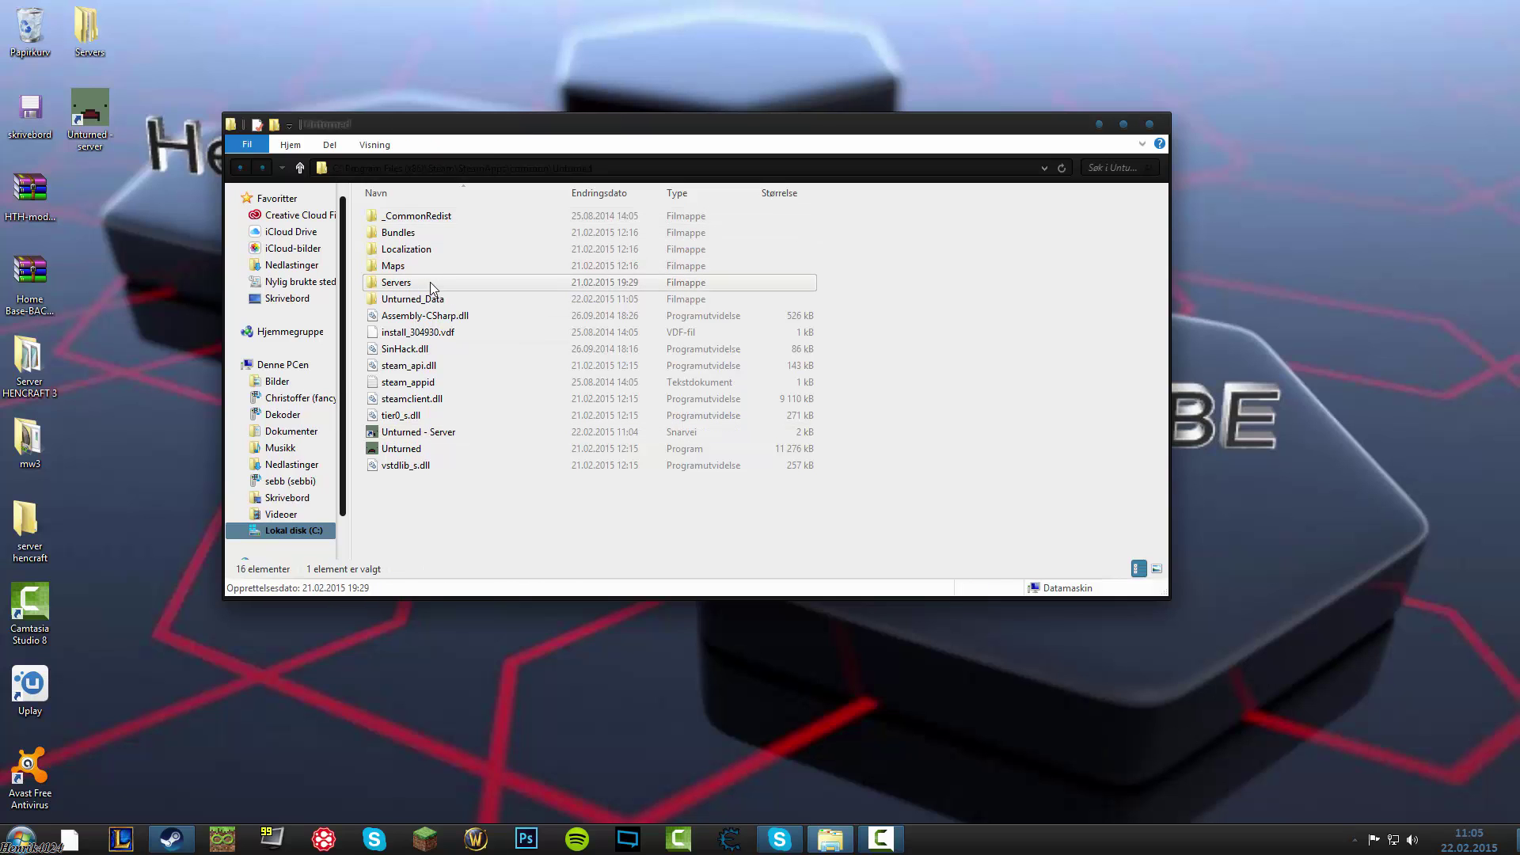
drag(871, 270, 802, 282)
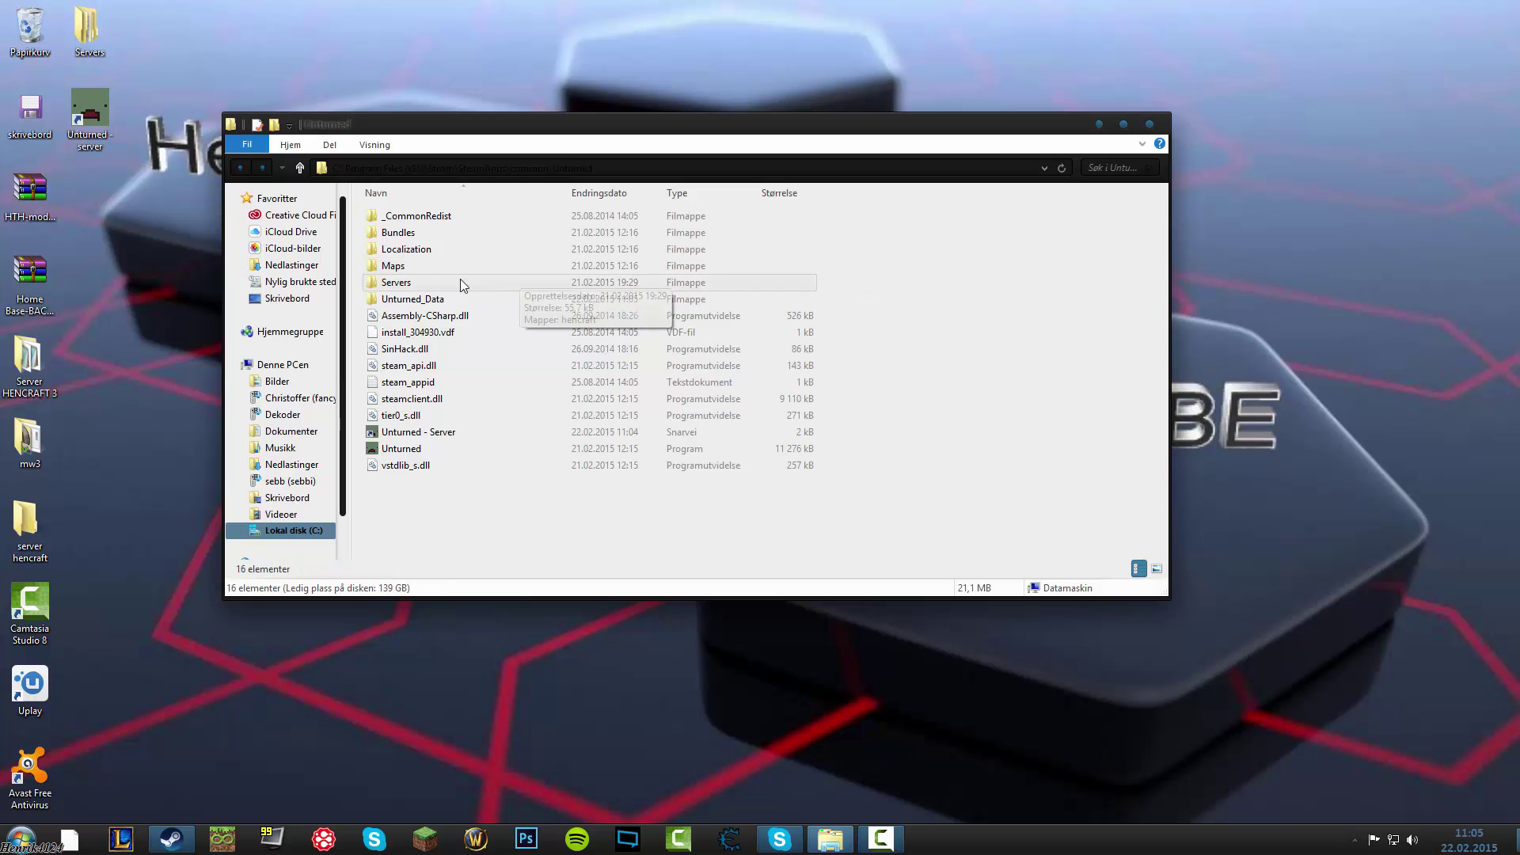
double_click(423, 282)
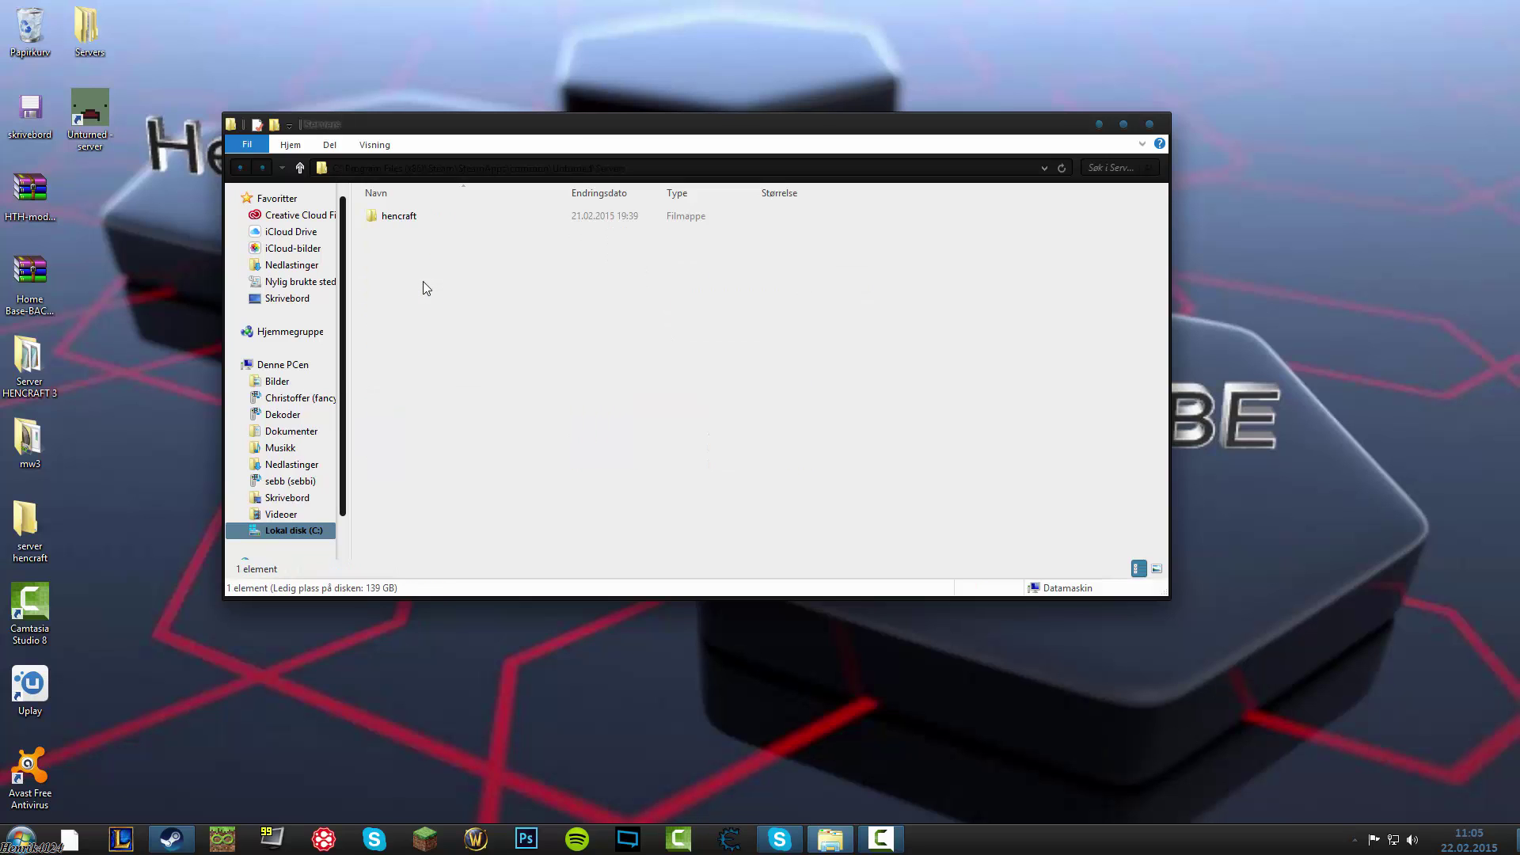
double_click(427, 216)
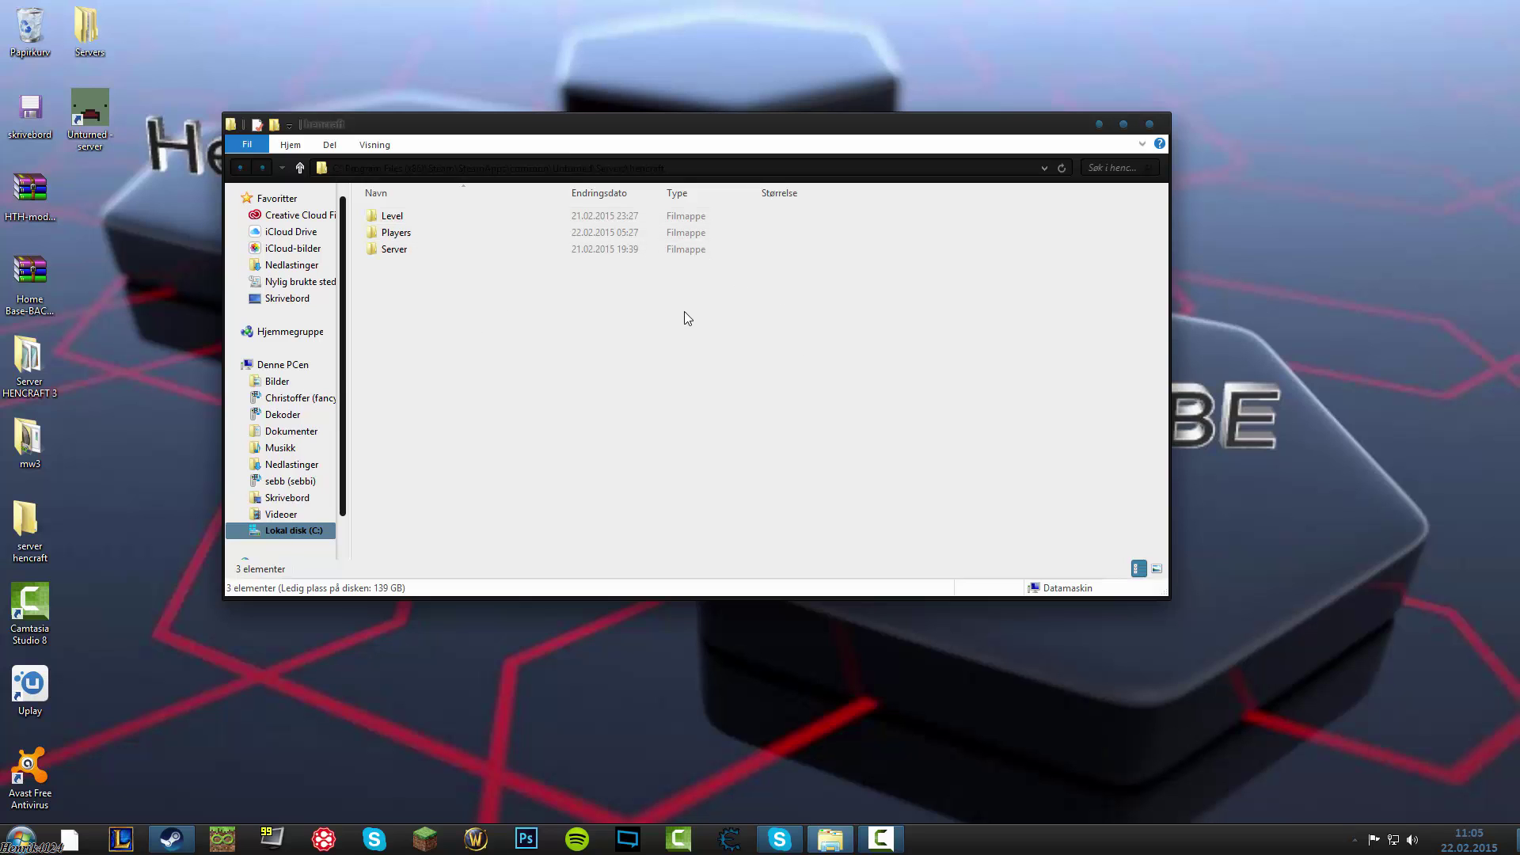
double_click(710, 248)
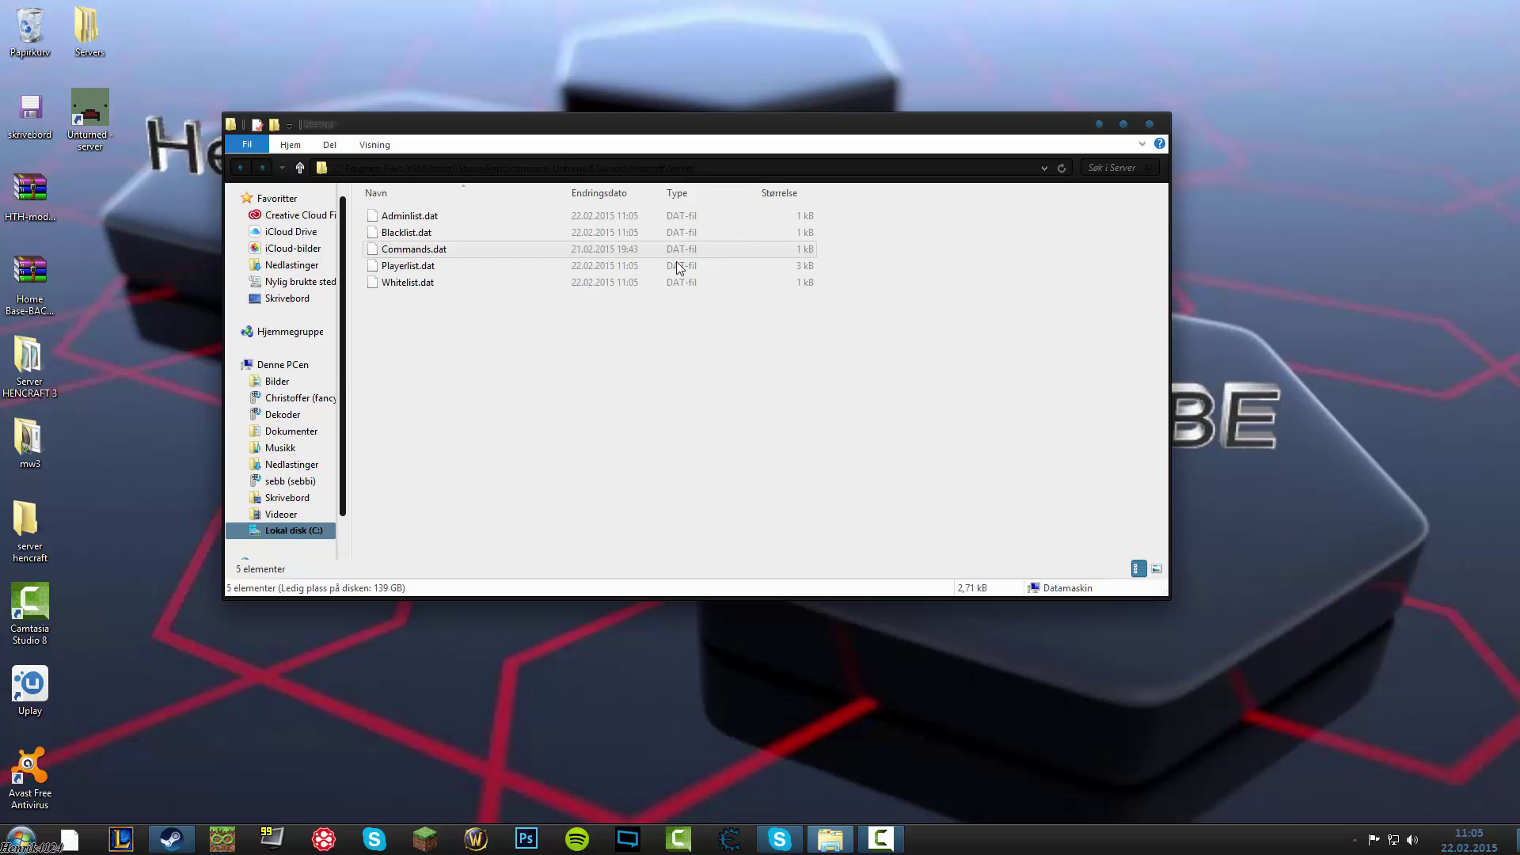
click(448, 248)
right_click(448, 249)
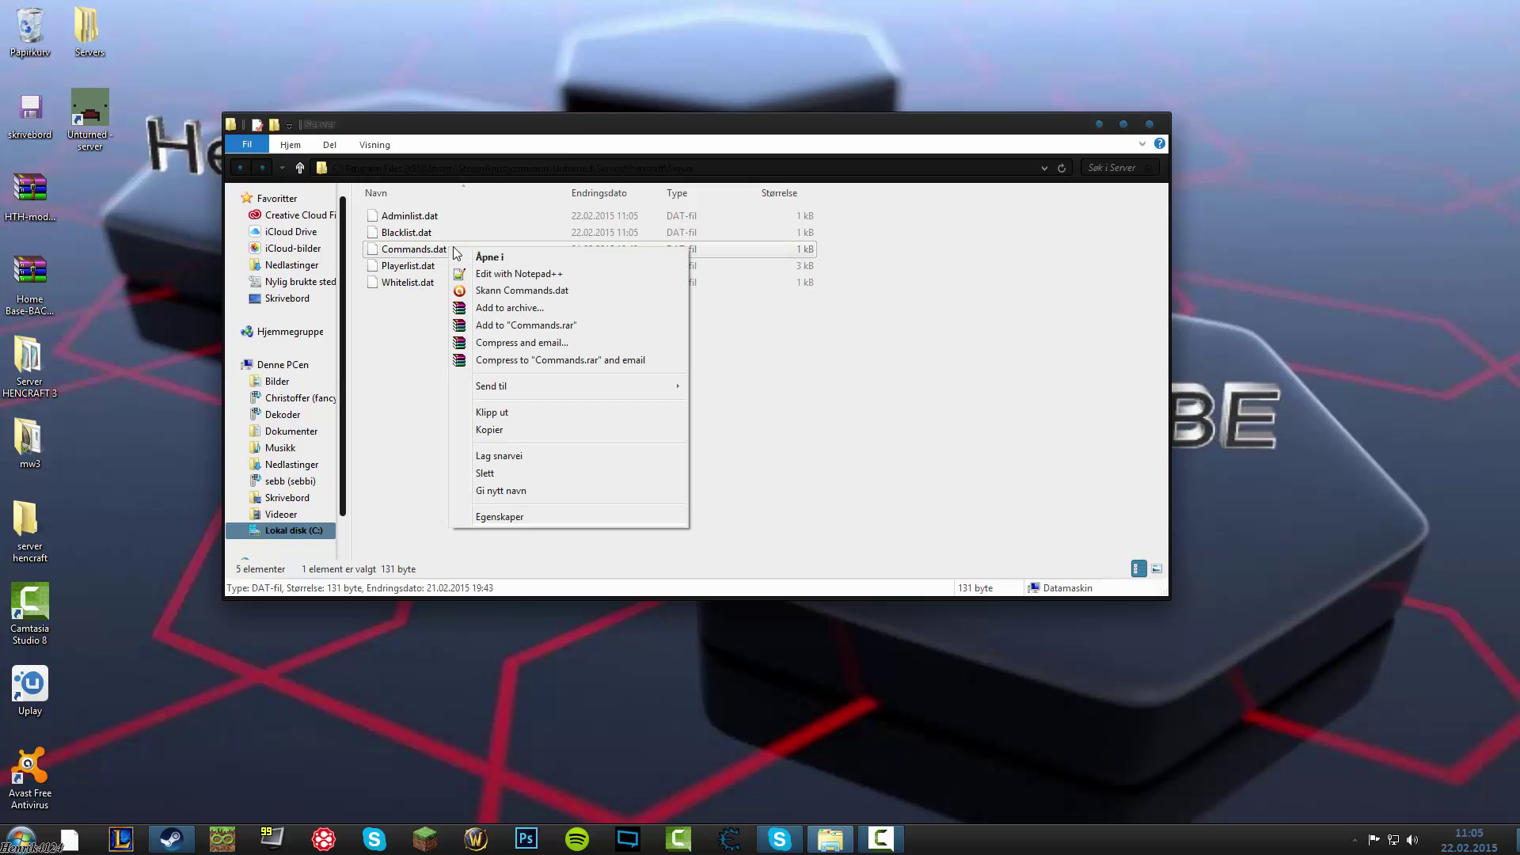
click(600, 273)
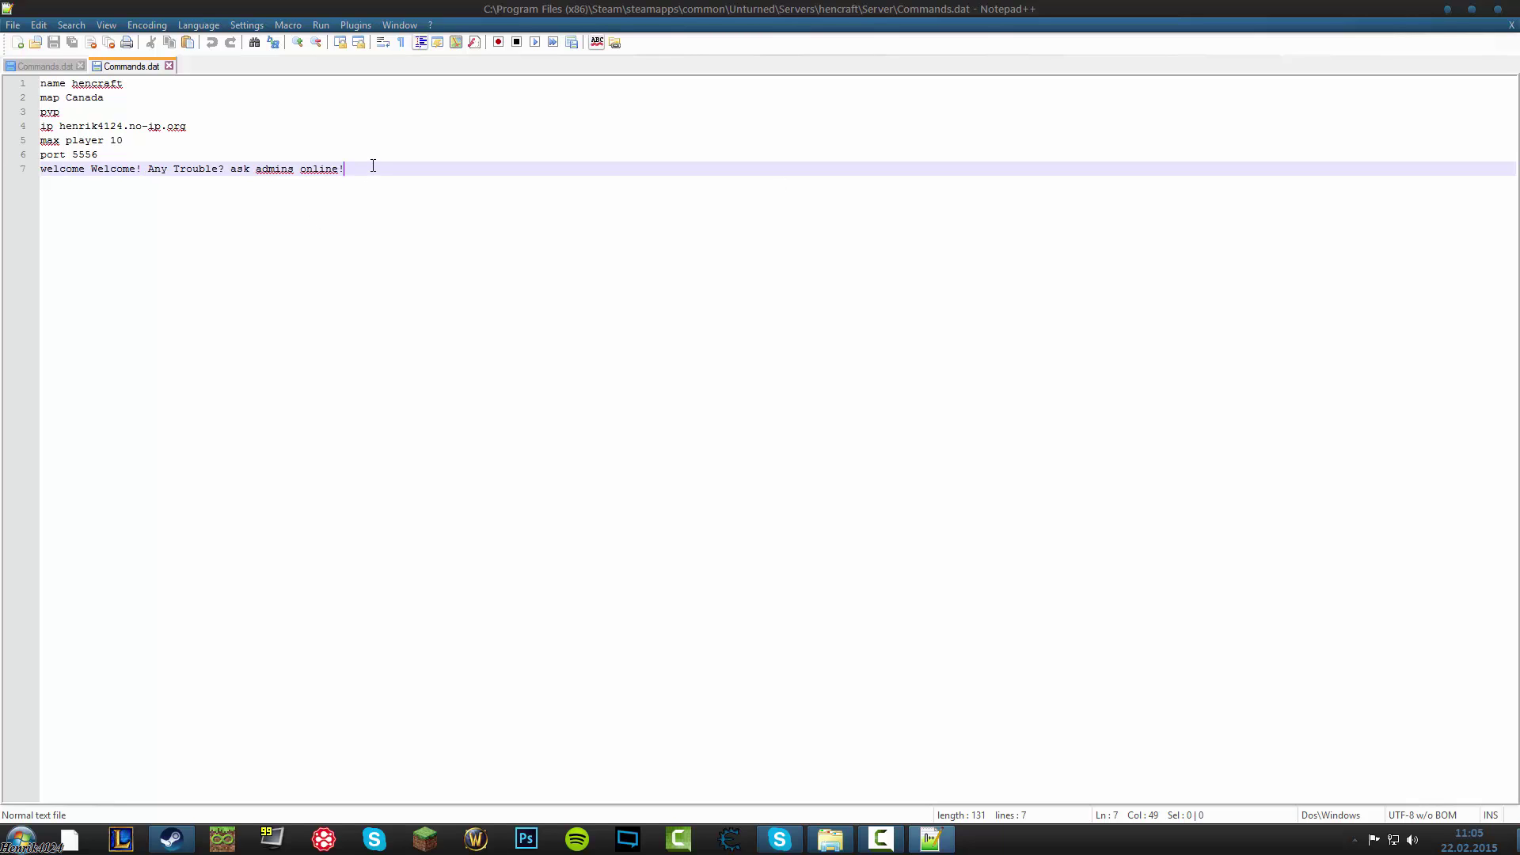
- Clear the Desktop copy of Commands.dat and enter the line "name hencraft" followed by a new line
click(8, 62)
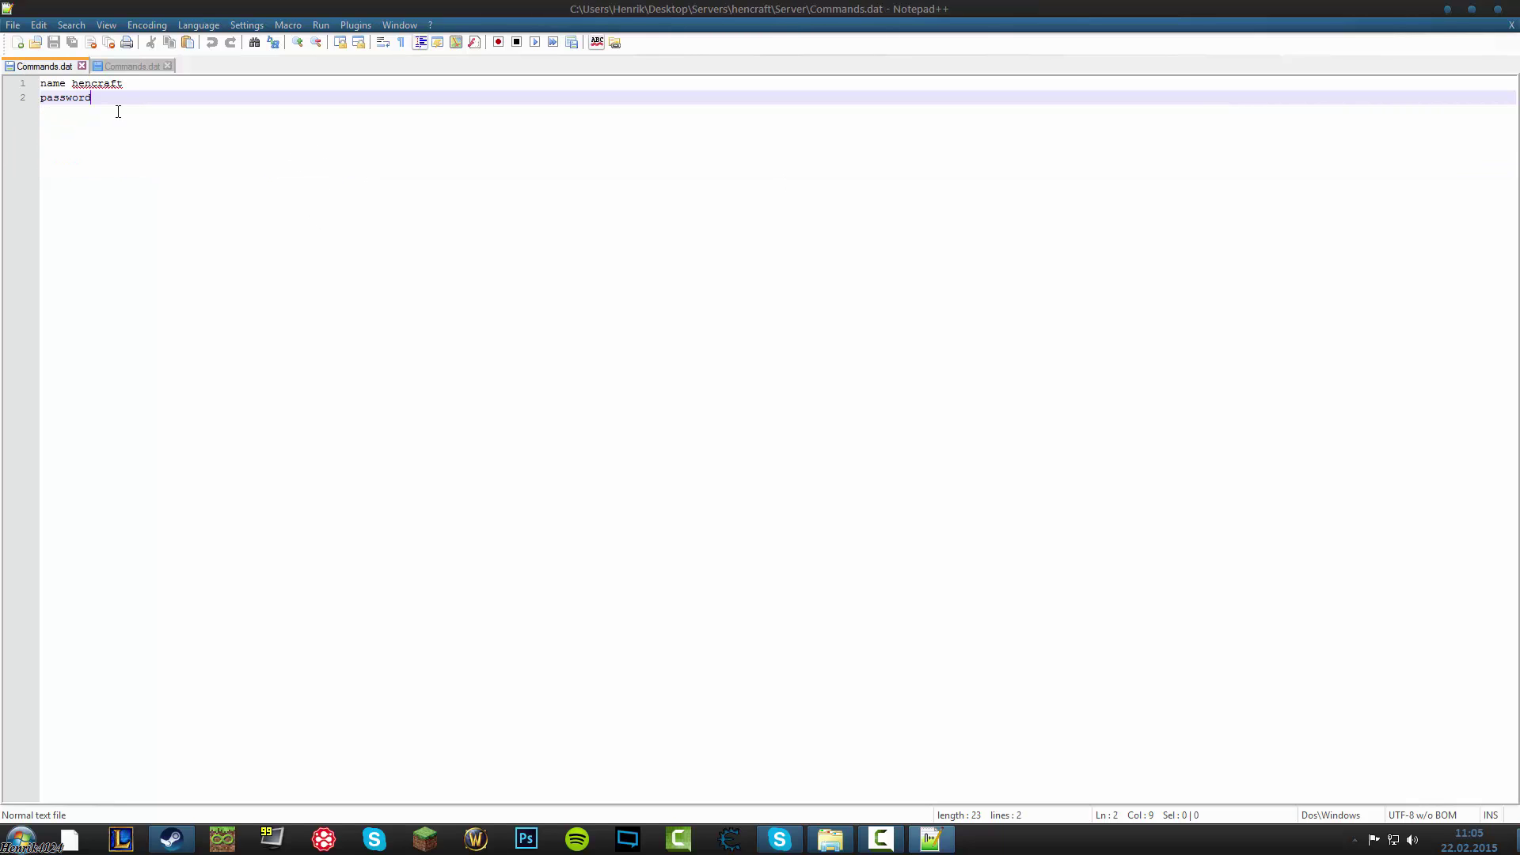
key(shift+Home)
key(ctrl+a)
key(Delete)
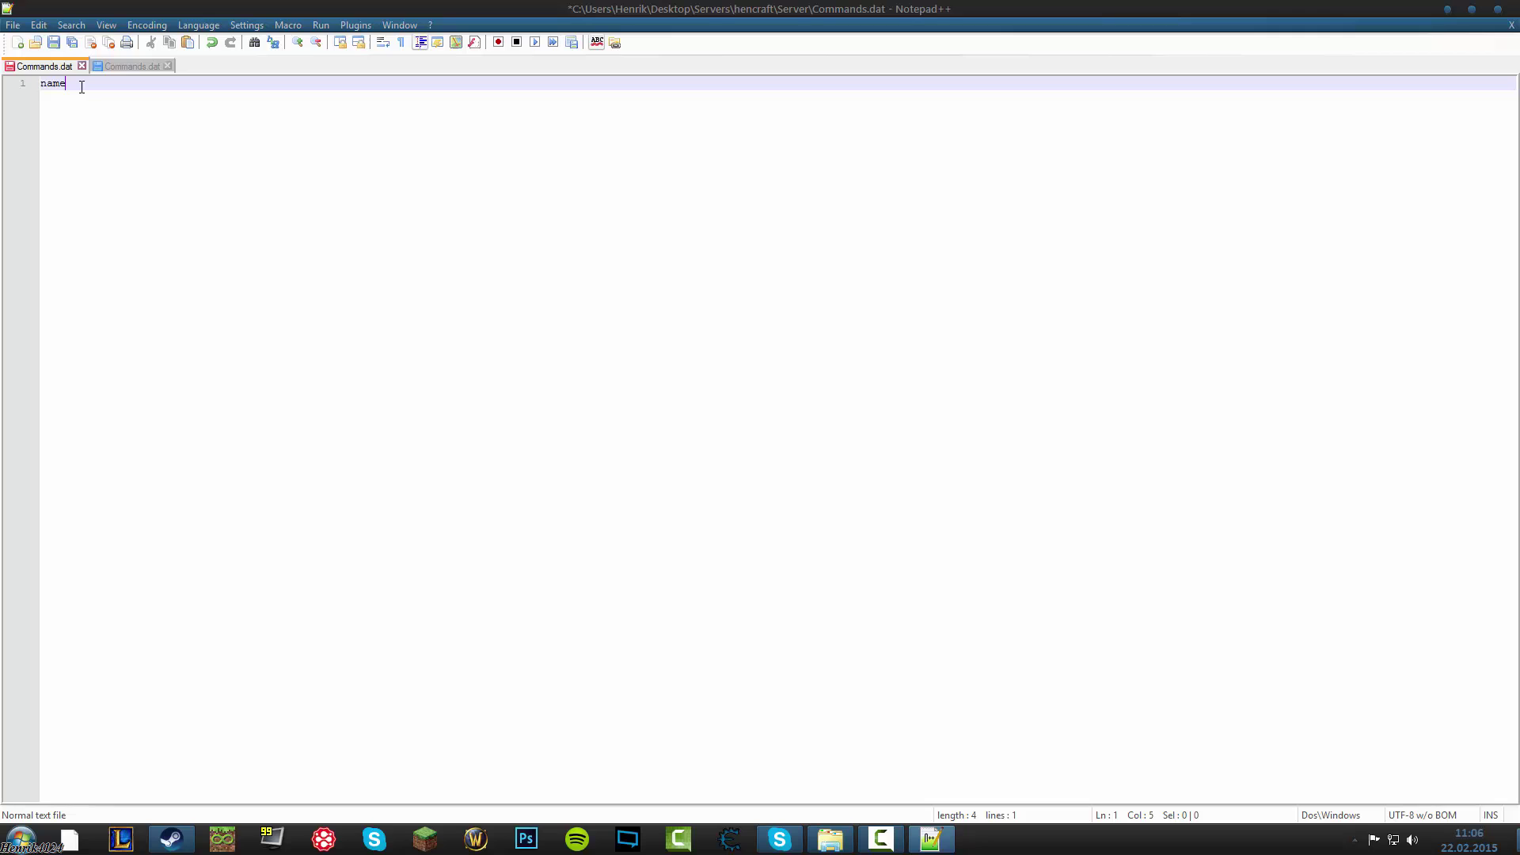
text(ncraft)
key(Return)
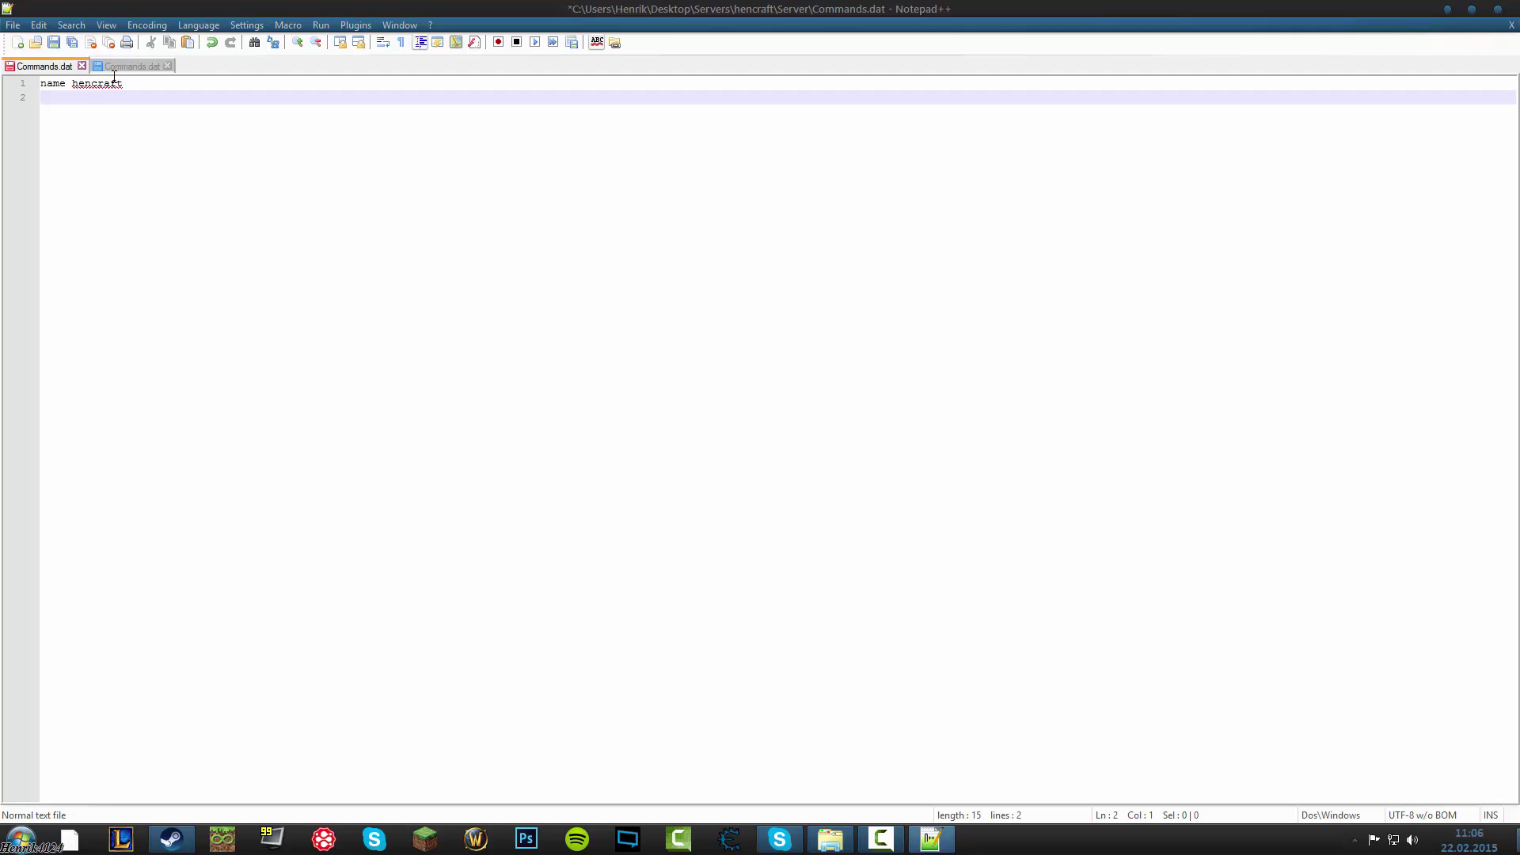
- Review the map, pvp, ip, max player, port and welcome lines in the Steam server's Commands.dat
click(136, 67)
click(101, 99)
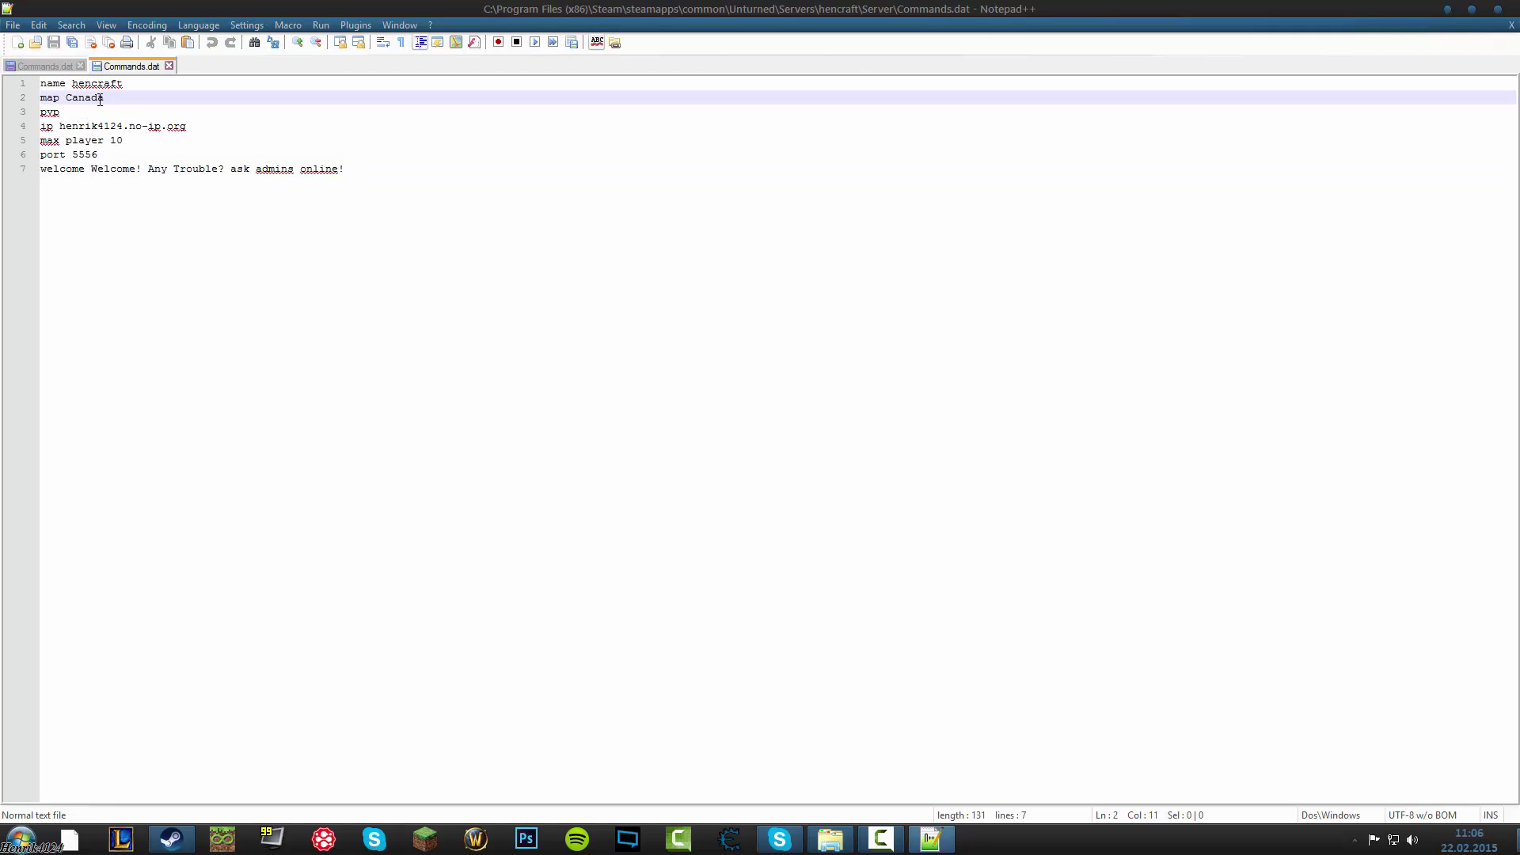
drag(105, 97, 67, 98)
click(135, 101)
click(922, 521)
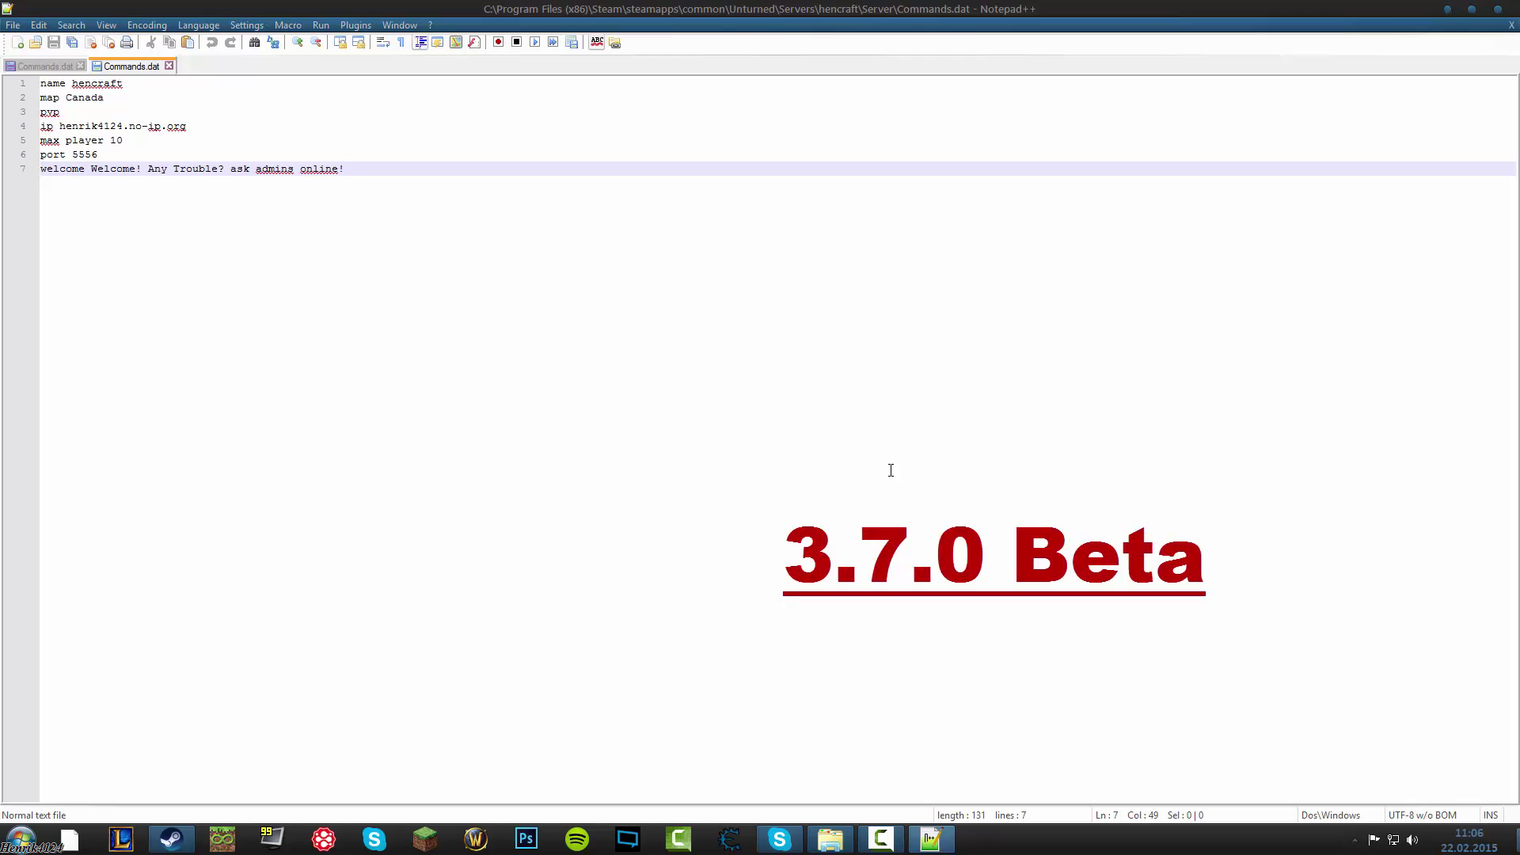
click(112, 155)
click(202, 127)
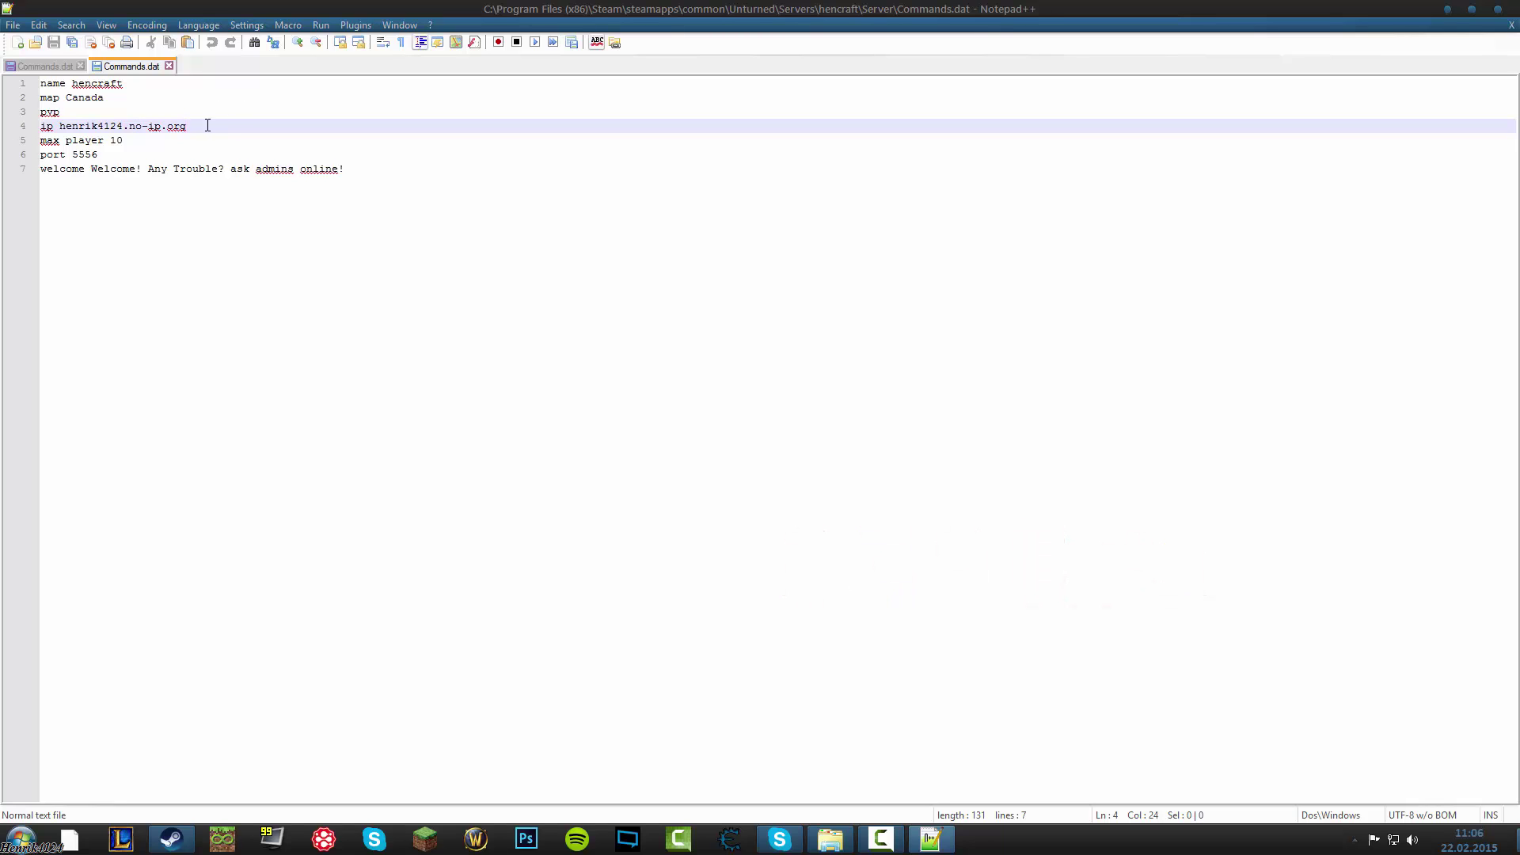
key(ctrl+End)
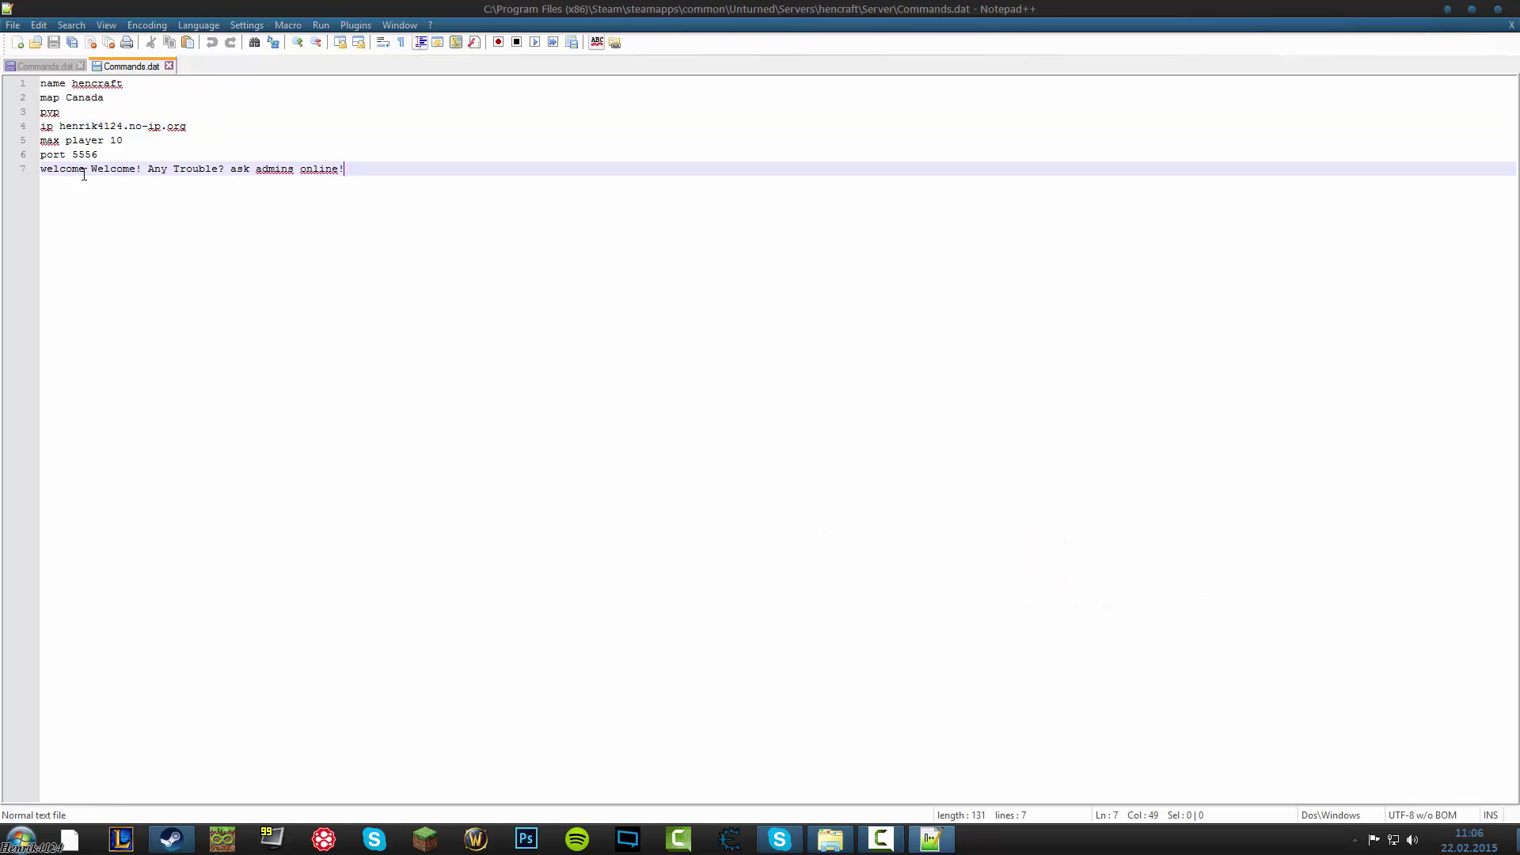
double_click(83, 168)
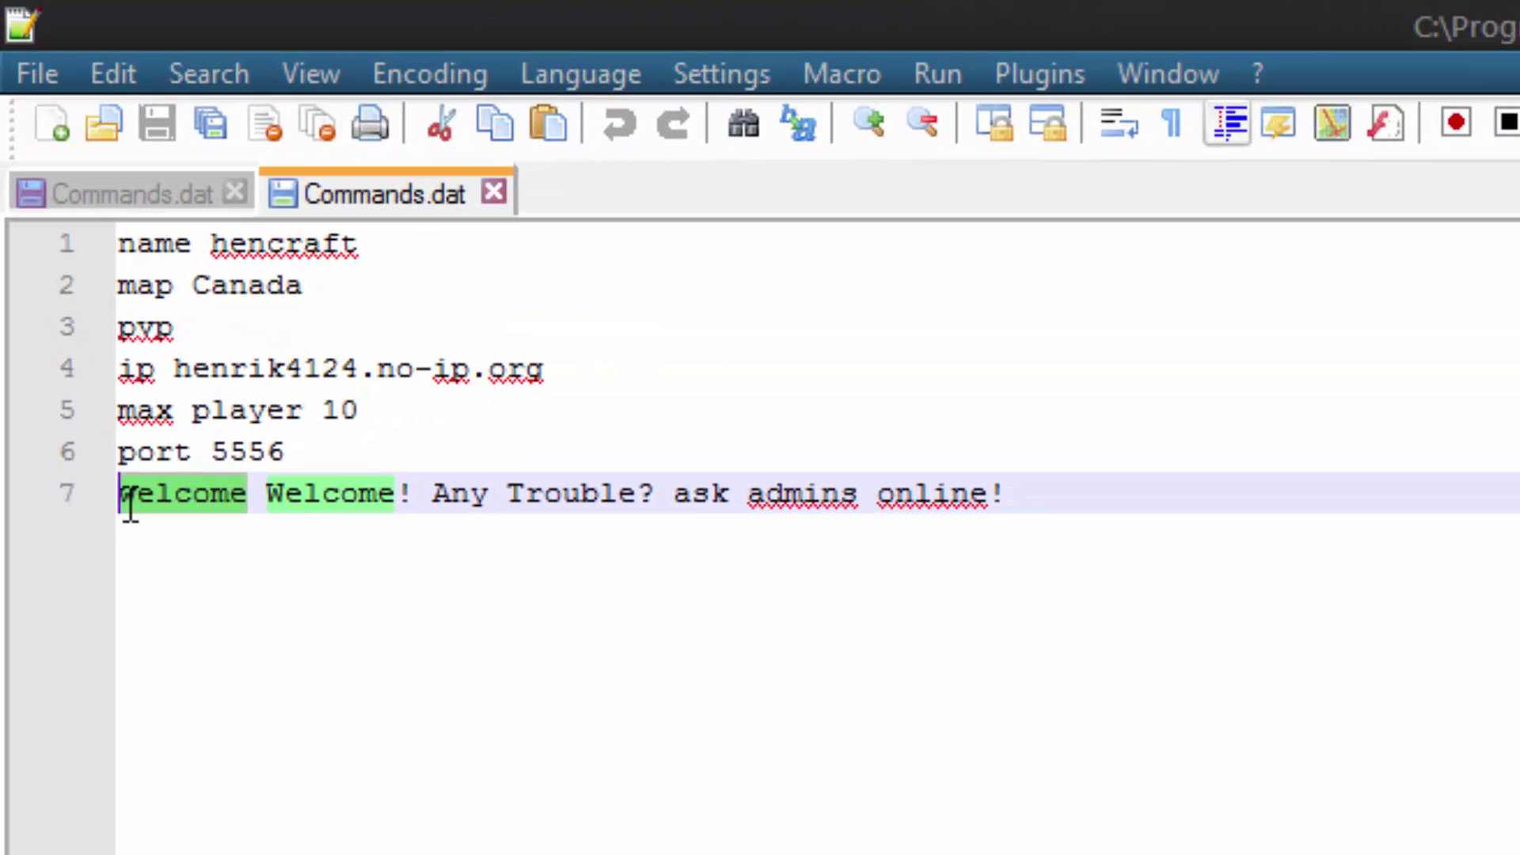
click(338, 487)
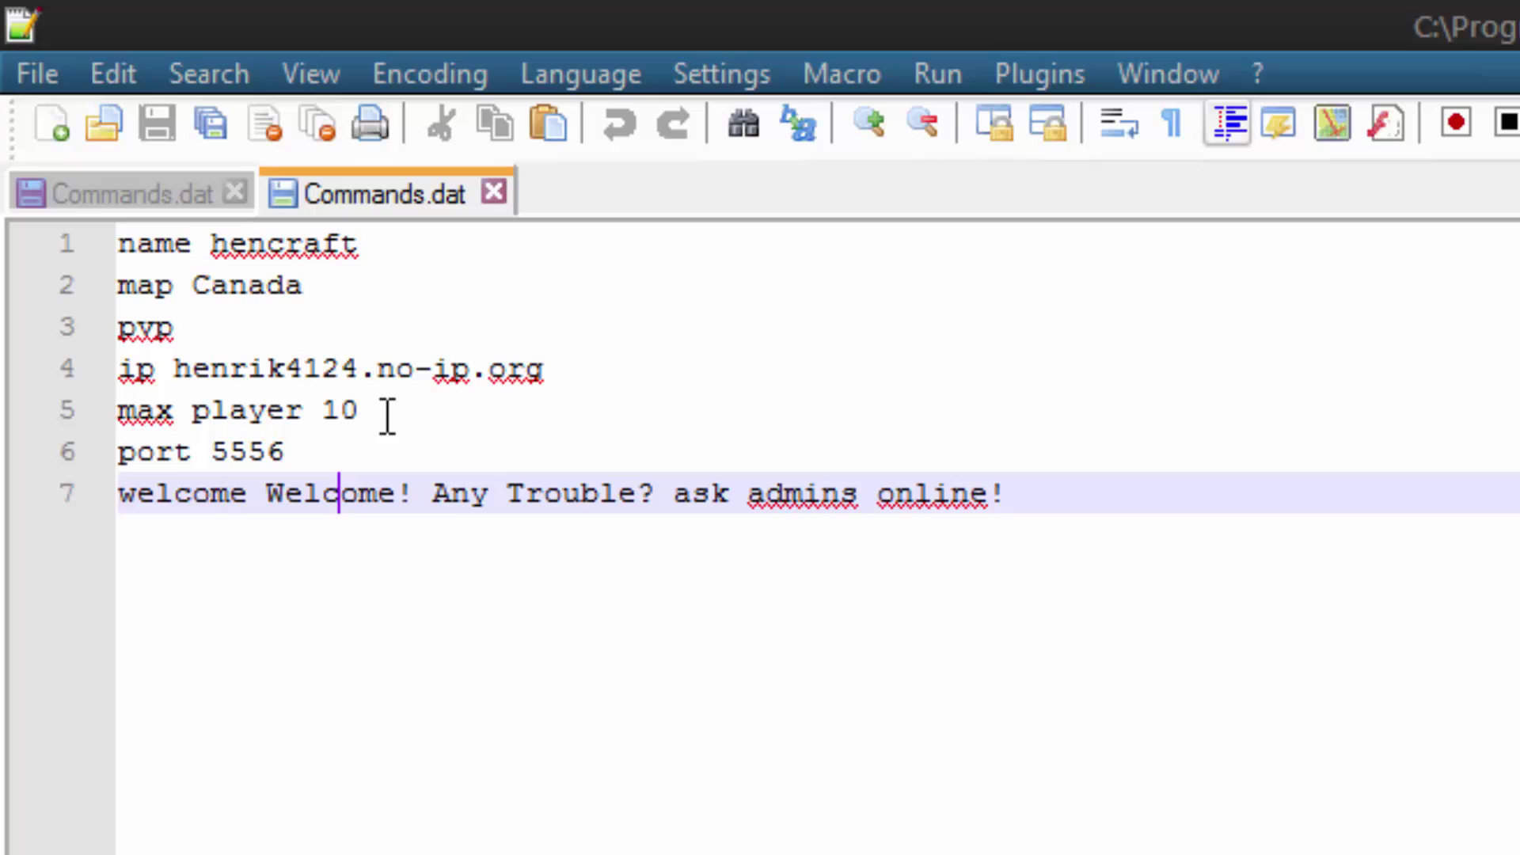
click(292, 316)
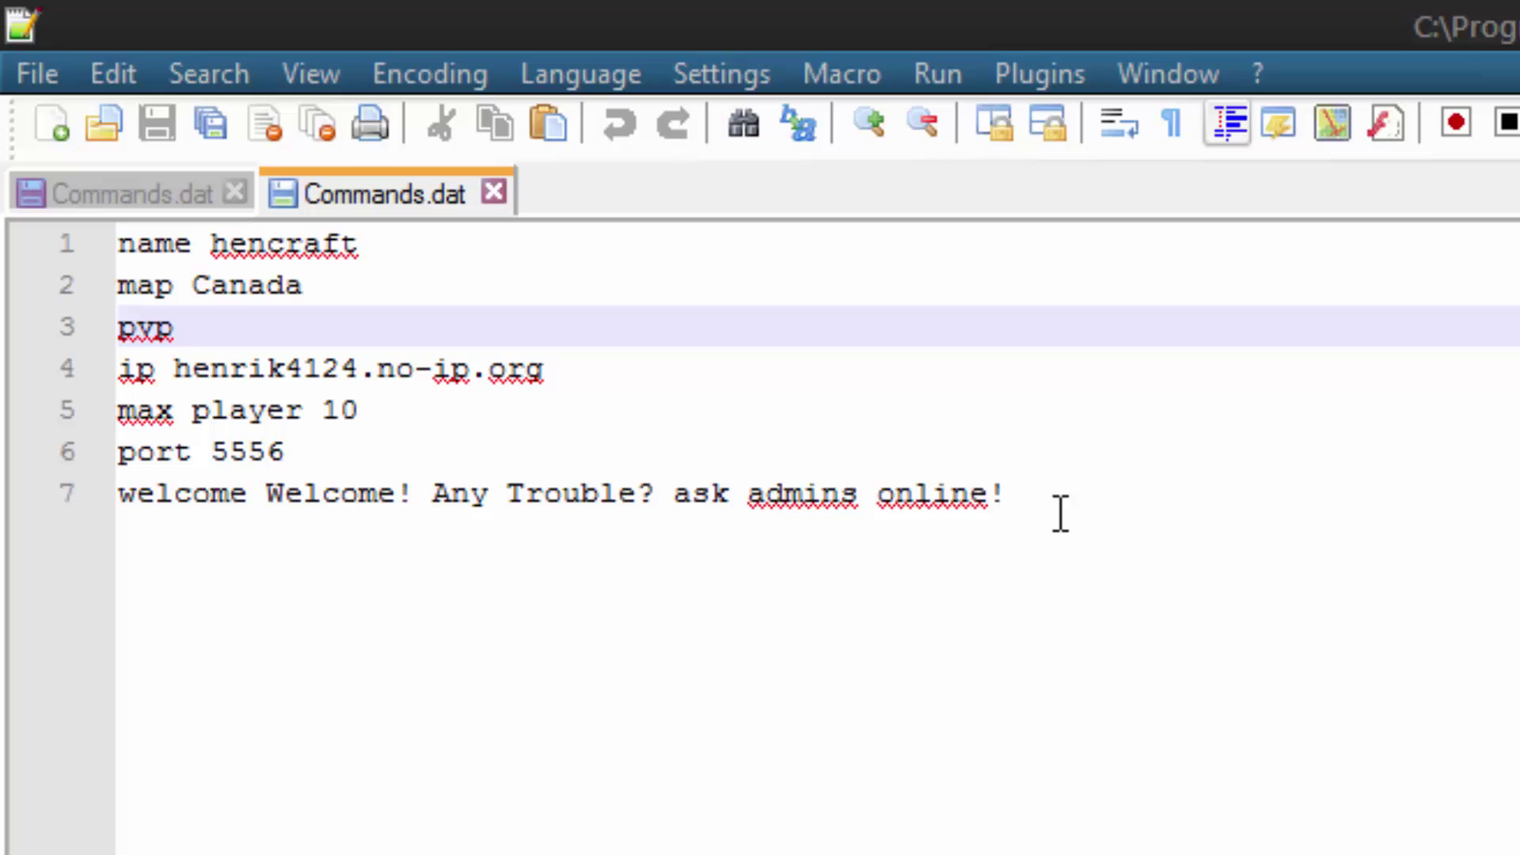
drag(1062, 511, 970, 491)
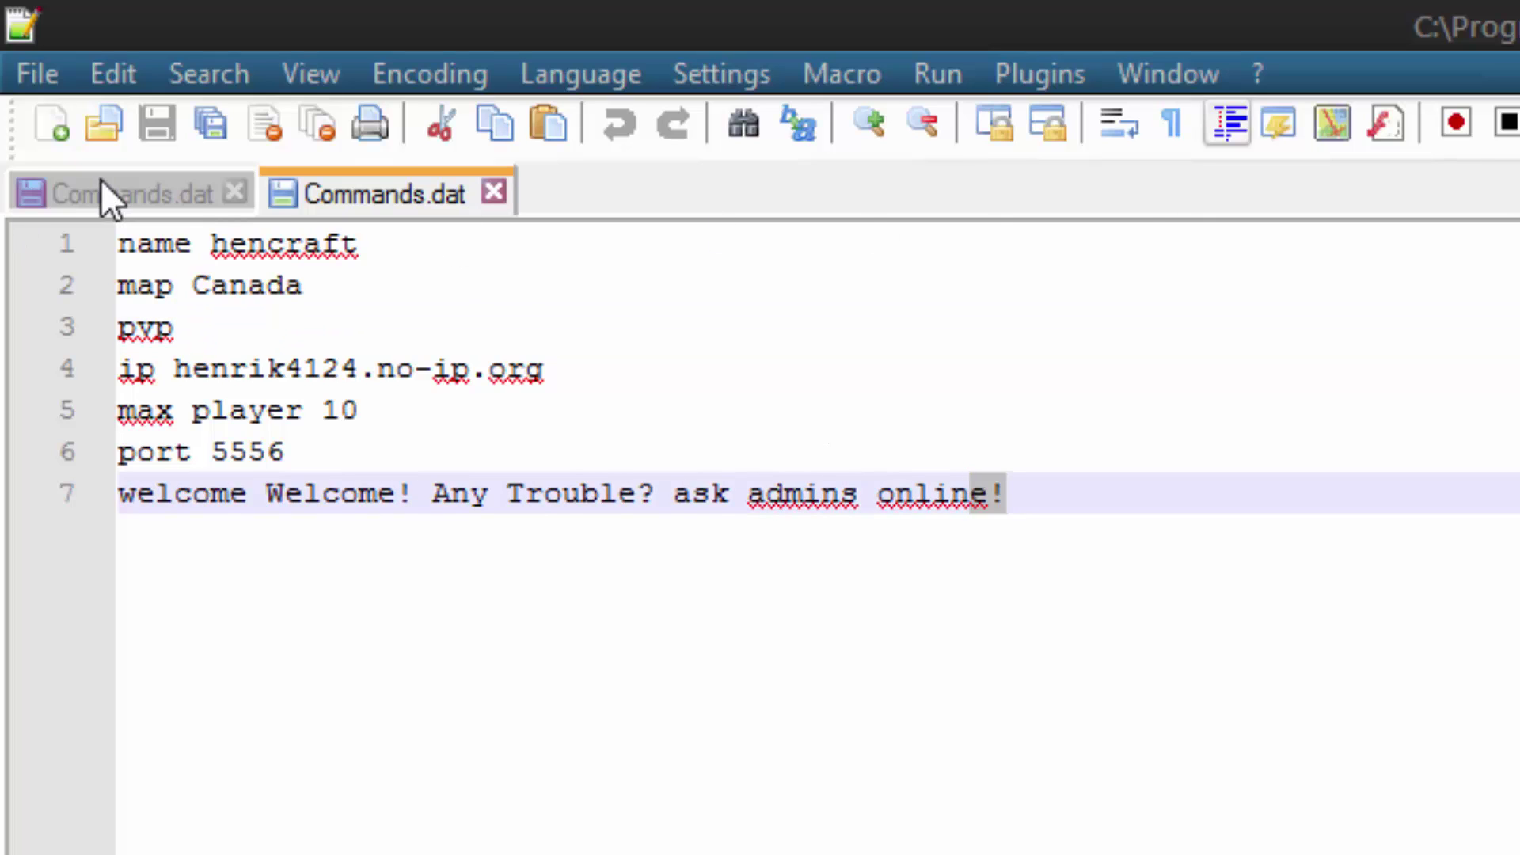
- Close the Desktop copy of Commands.dat and launch the server from the Unturned - Server shortcut in the Unturned folder
click(119, 195)
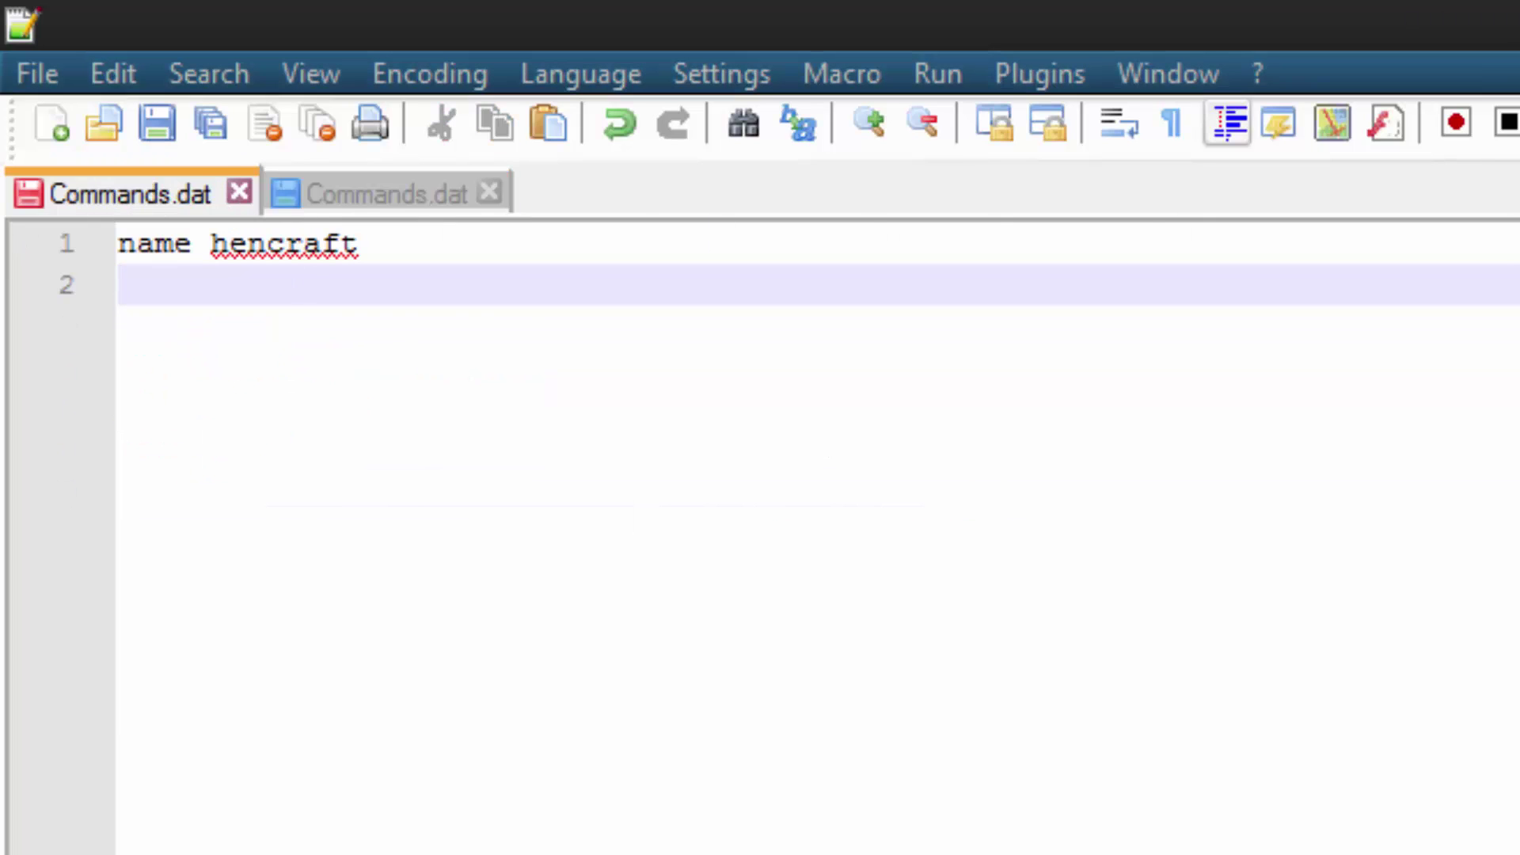
click(239, 193)
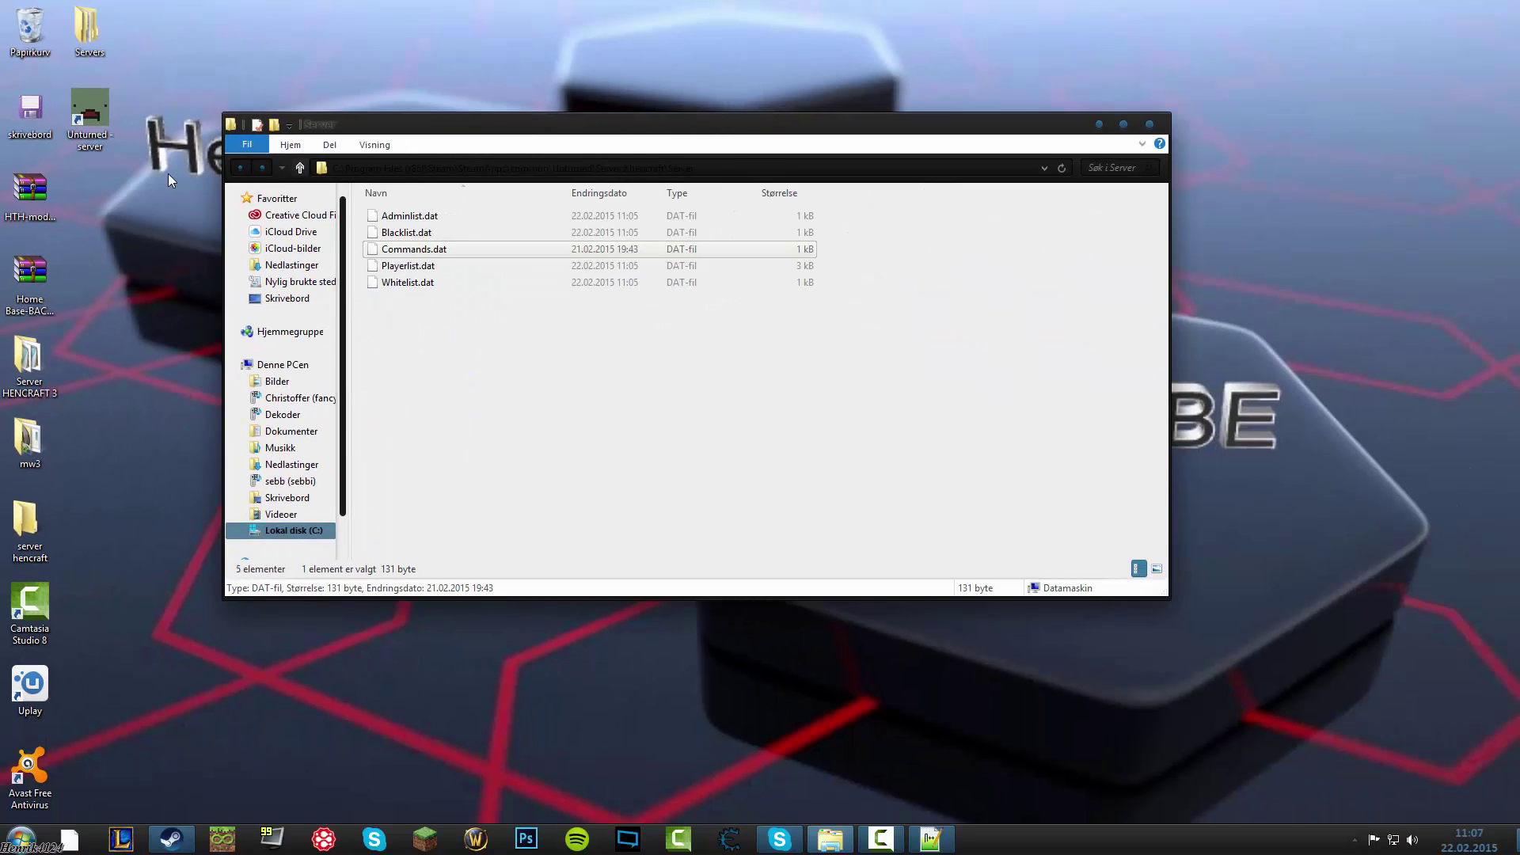
key(BackSpace)
key(BackSpace)
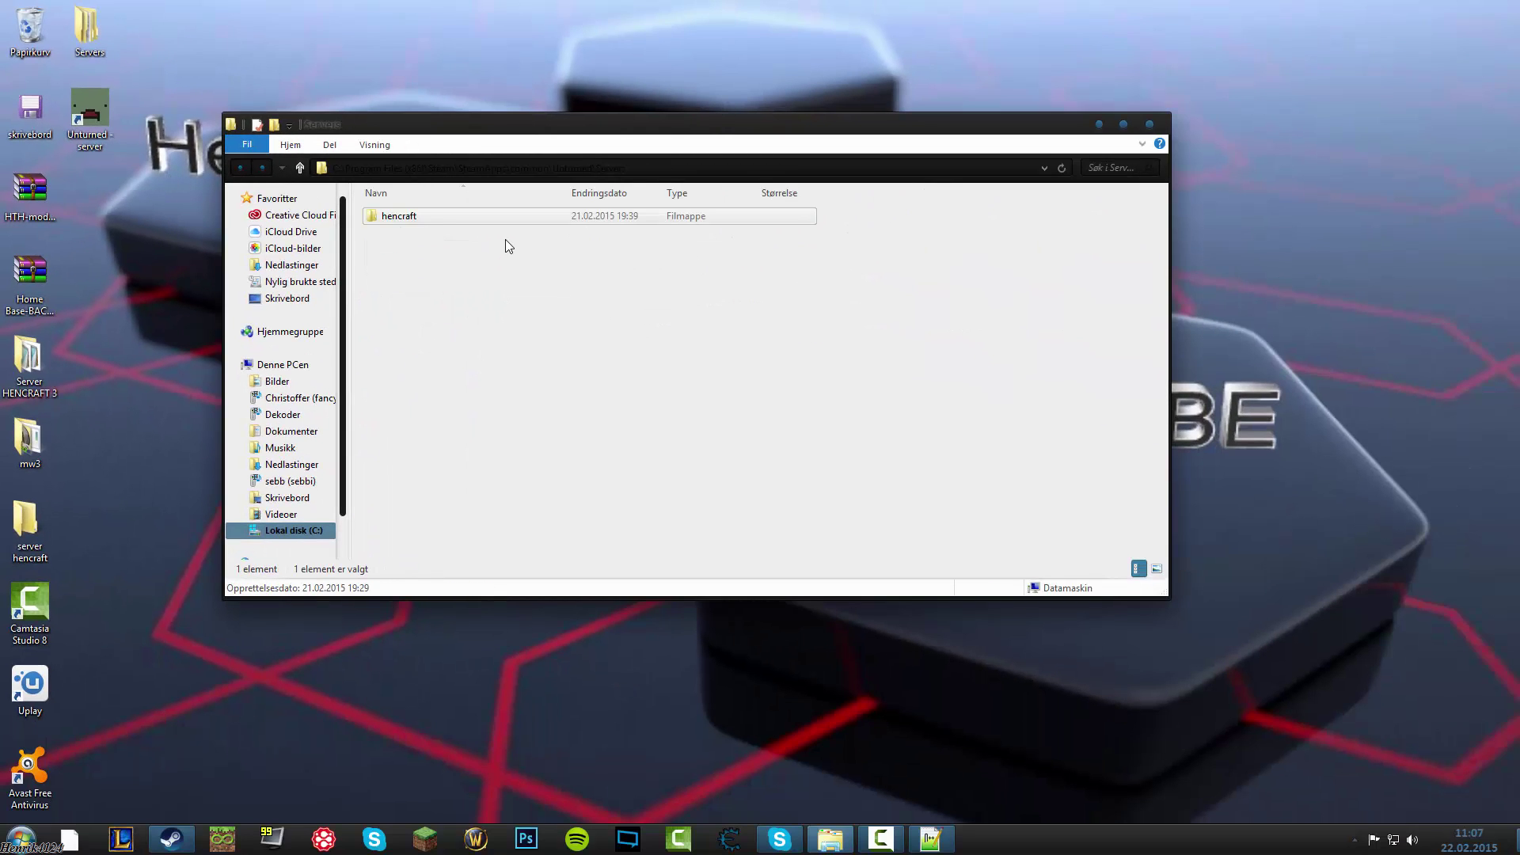
key(BackSpace)
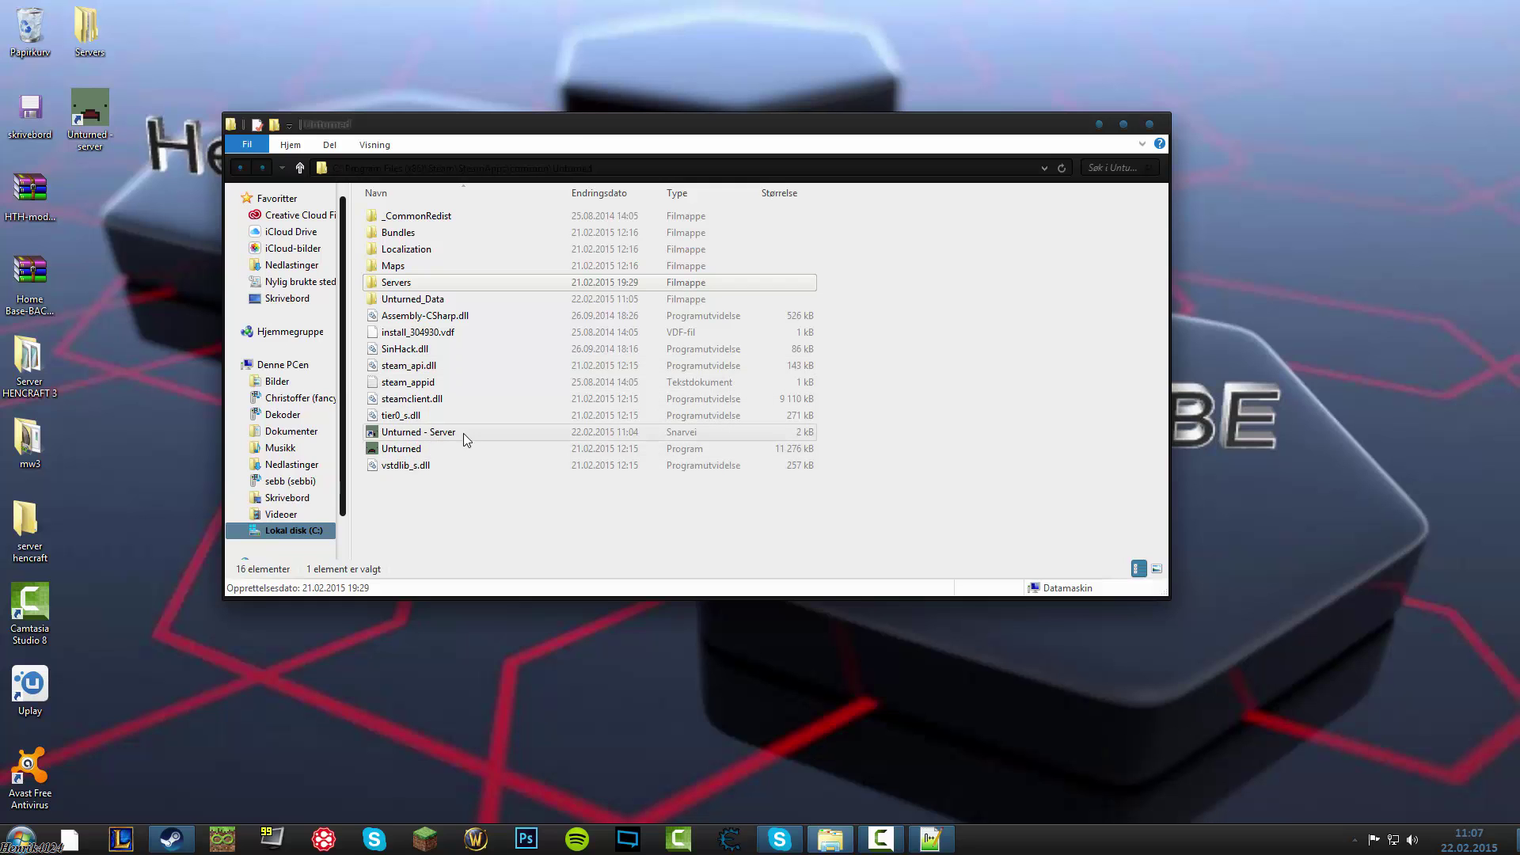
click(496, 431)
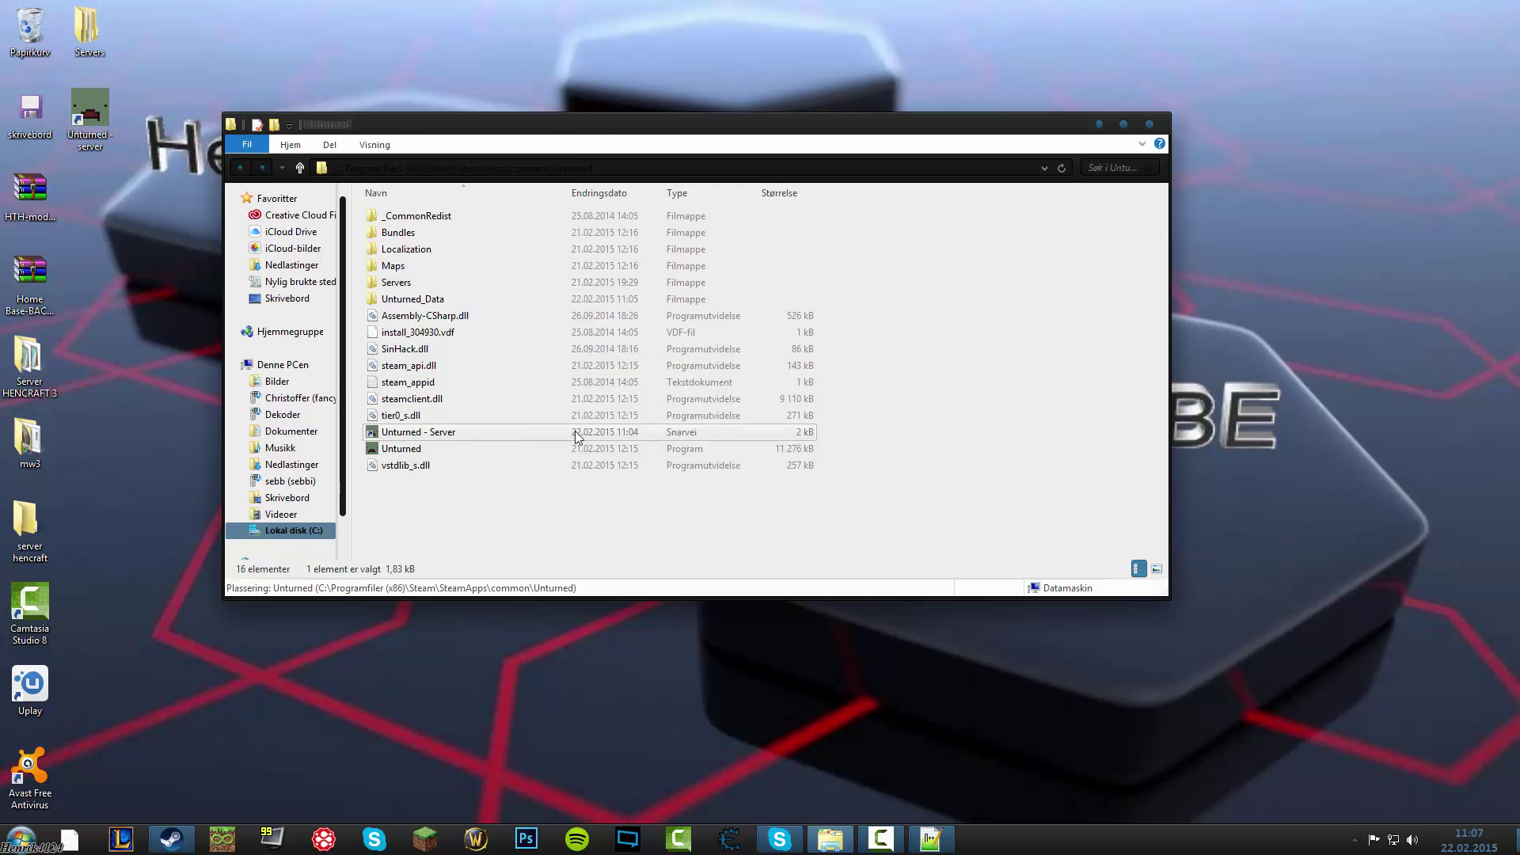
double_click(762, 434)
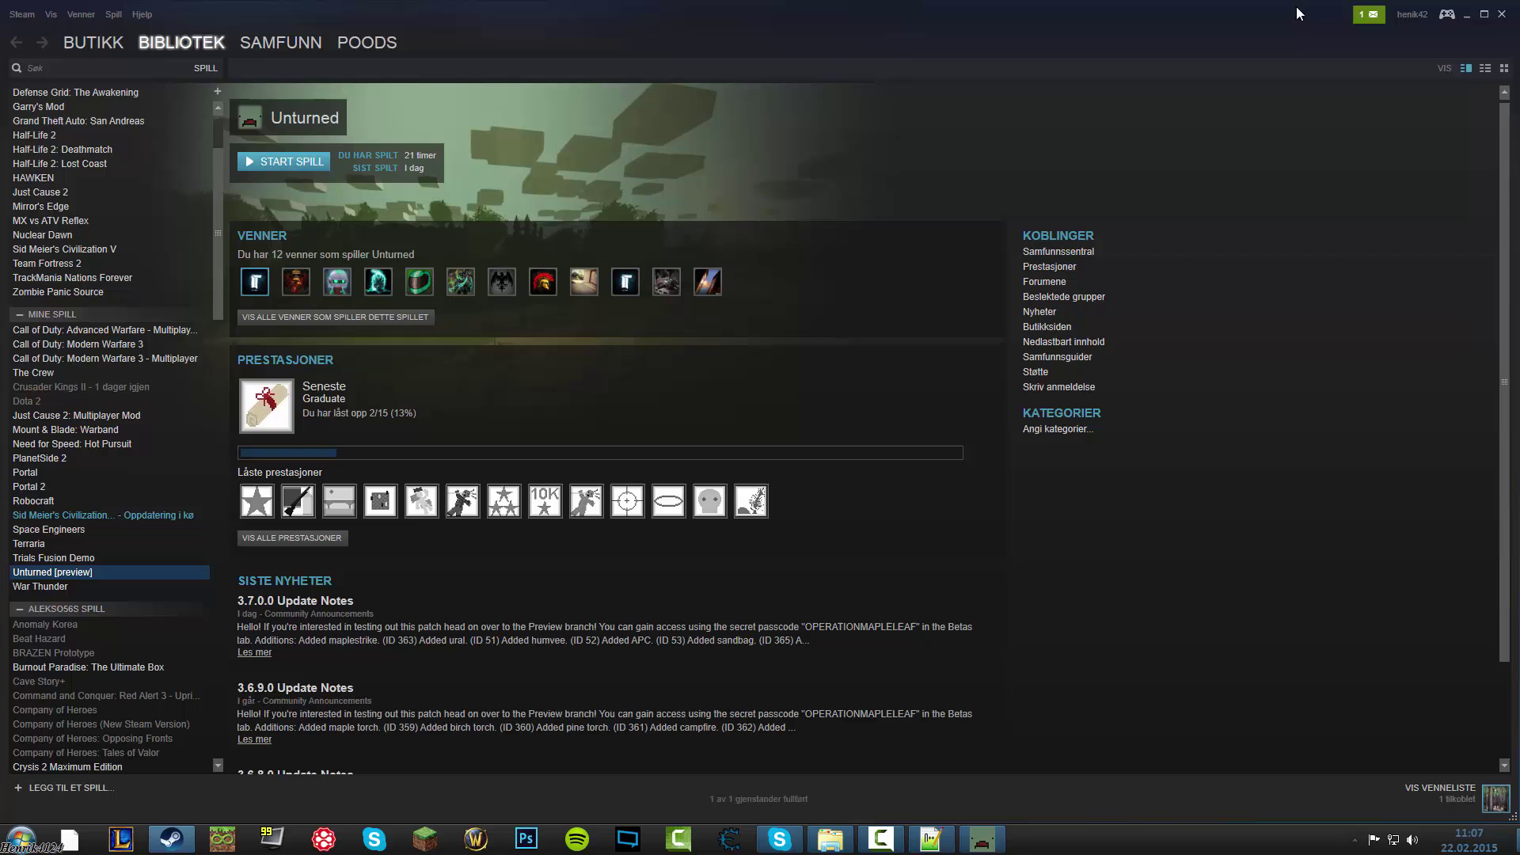
- Start Unturned from the Steam library and connect to the server with the prefilled IP and port
click(311, 162)
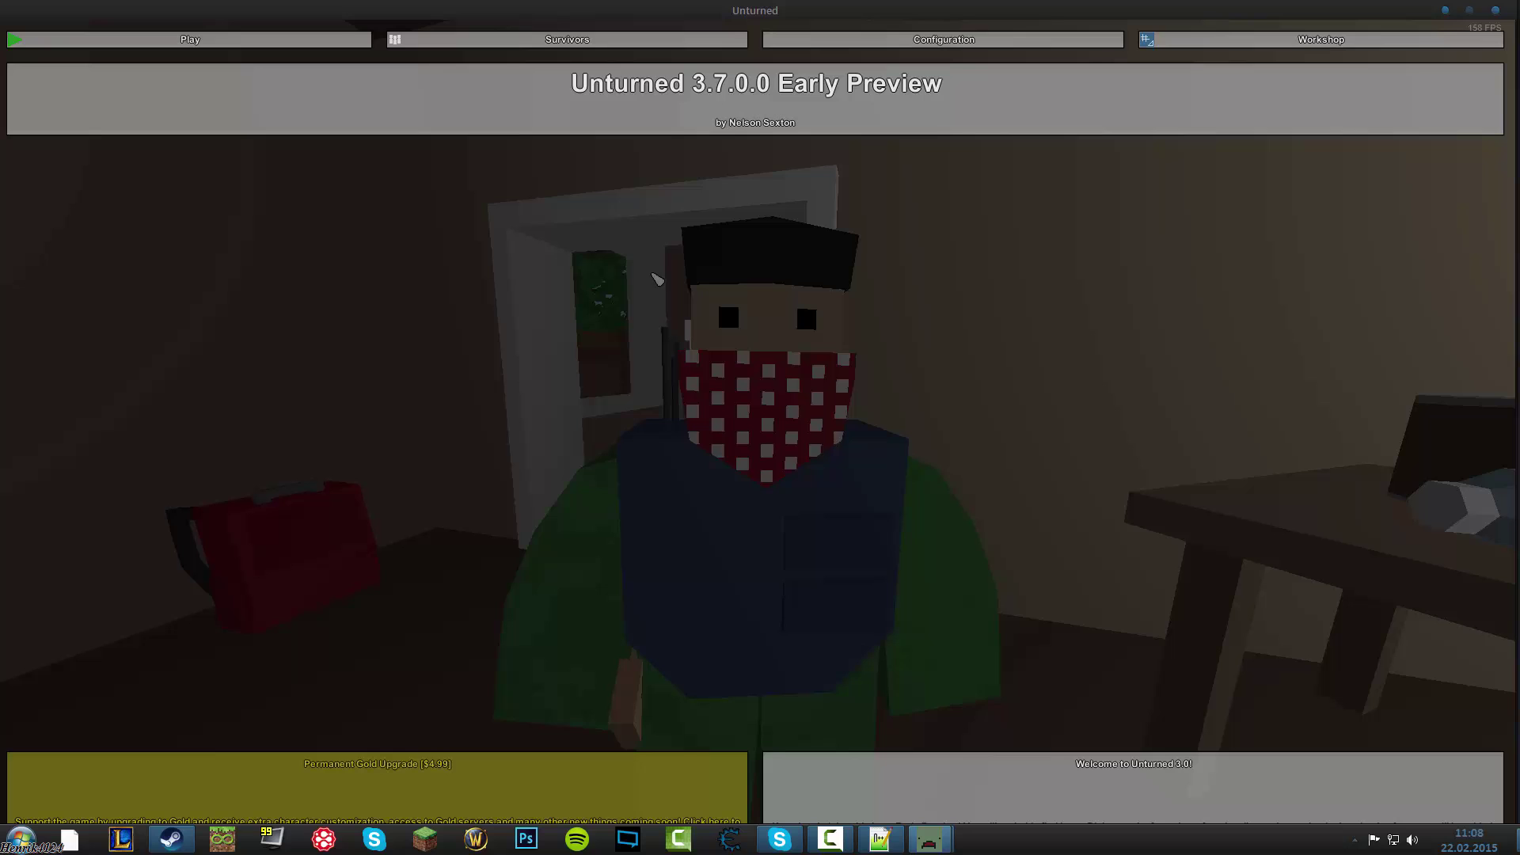
click(298, 42)
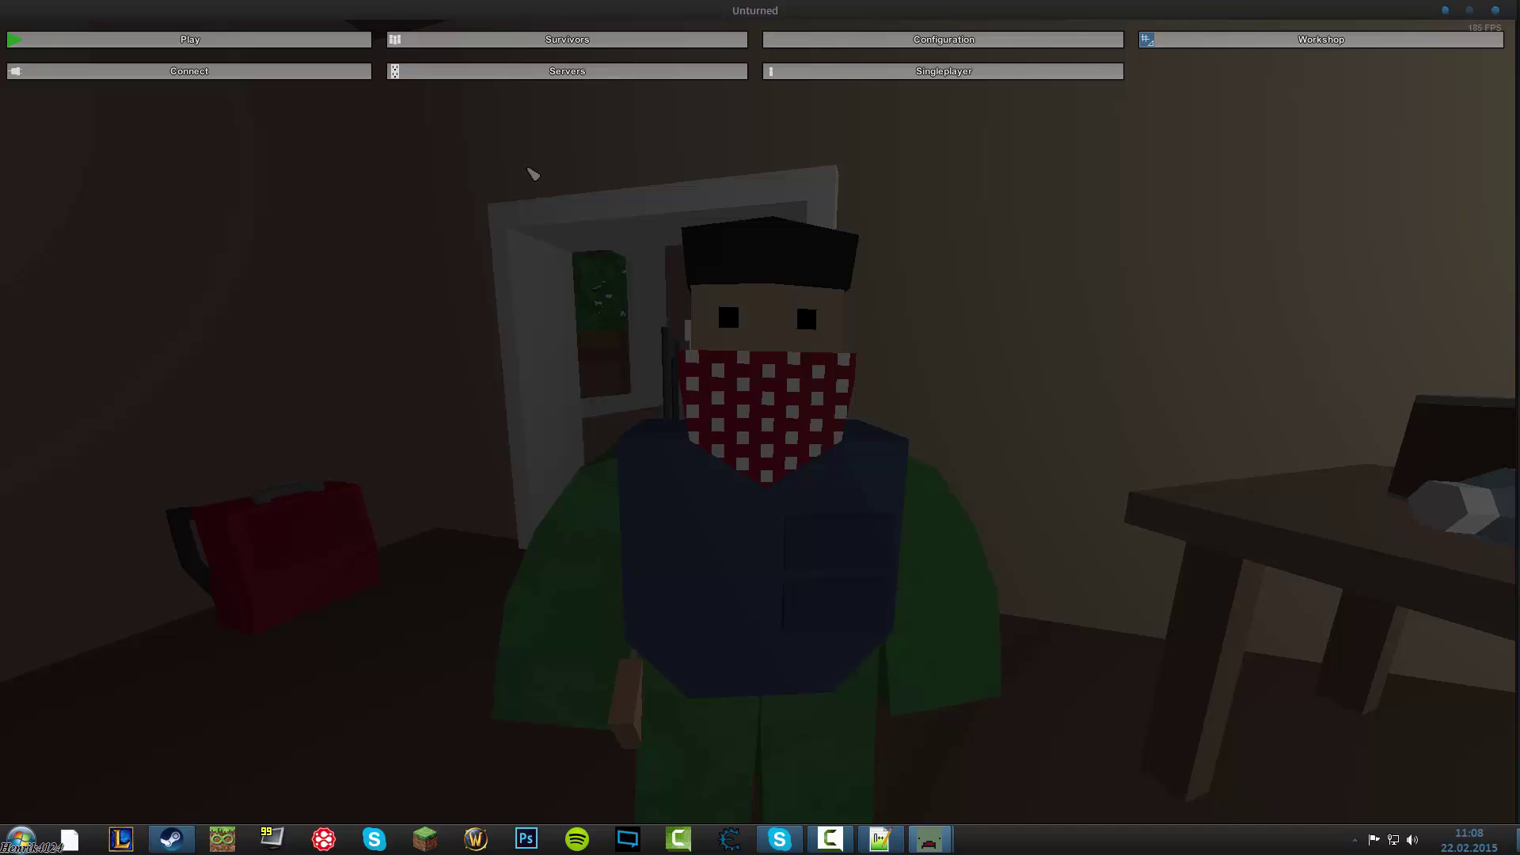
click(285, 73)
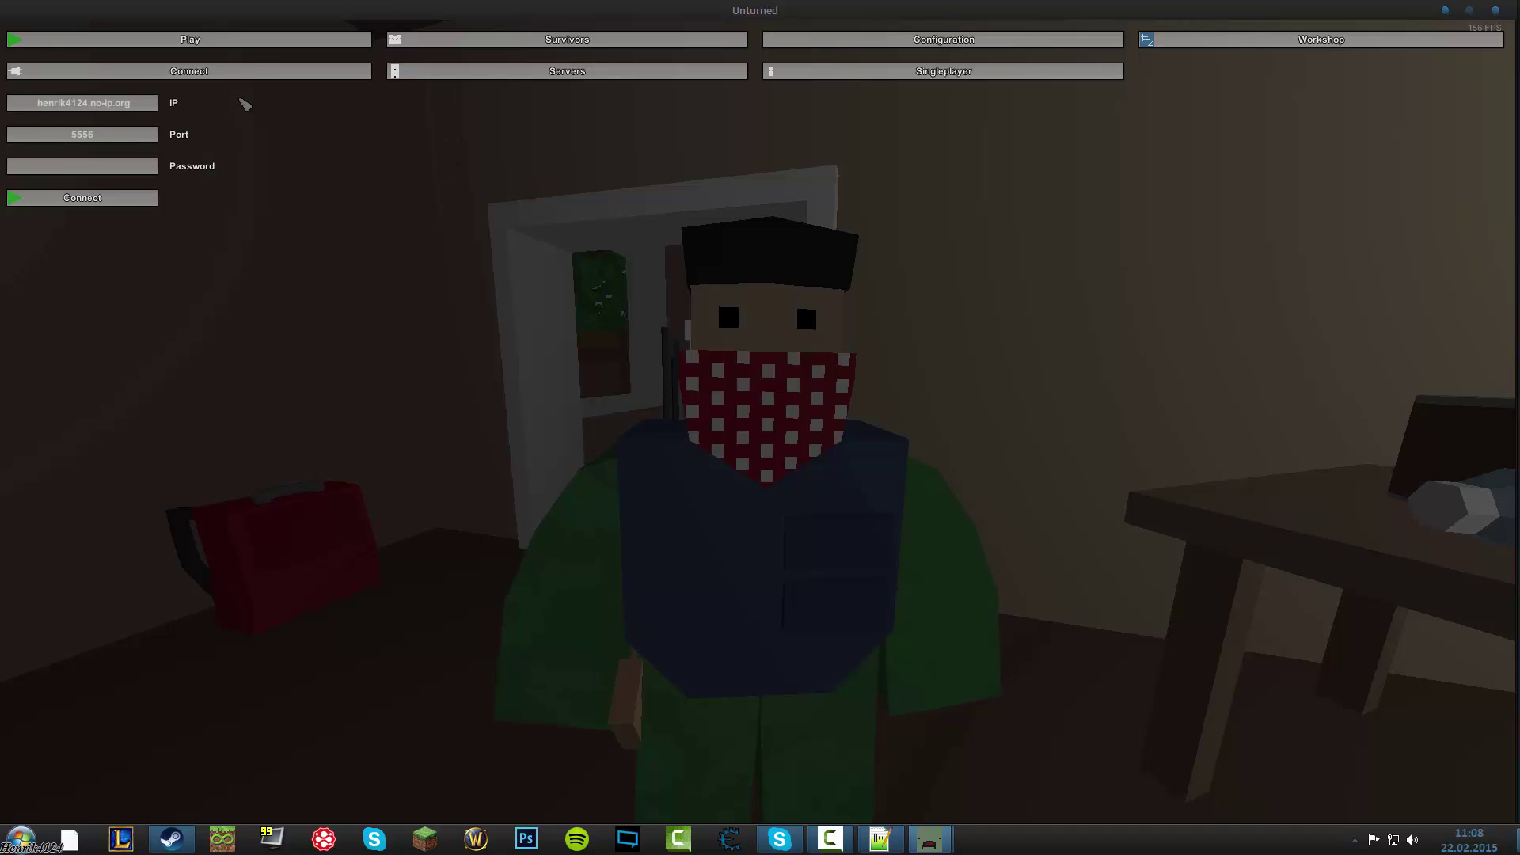
click(92, 203)
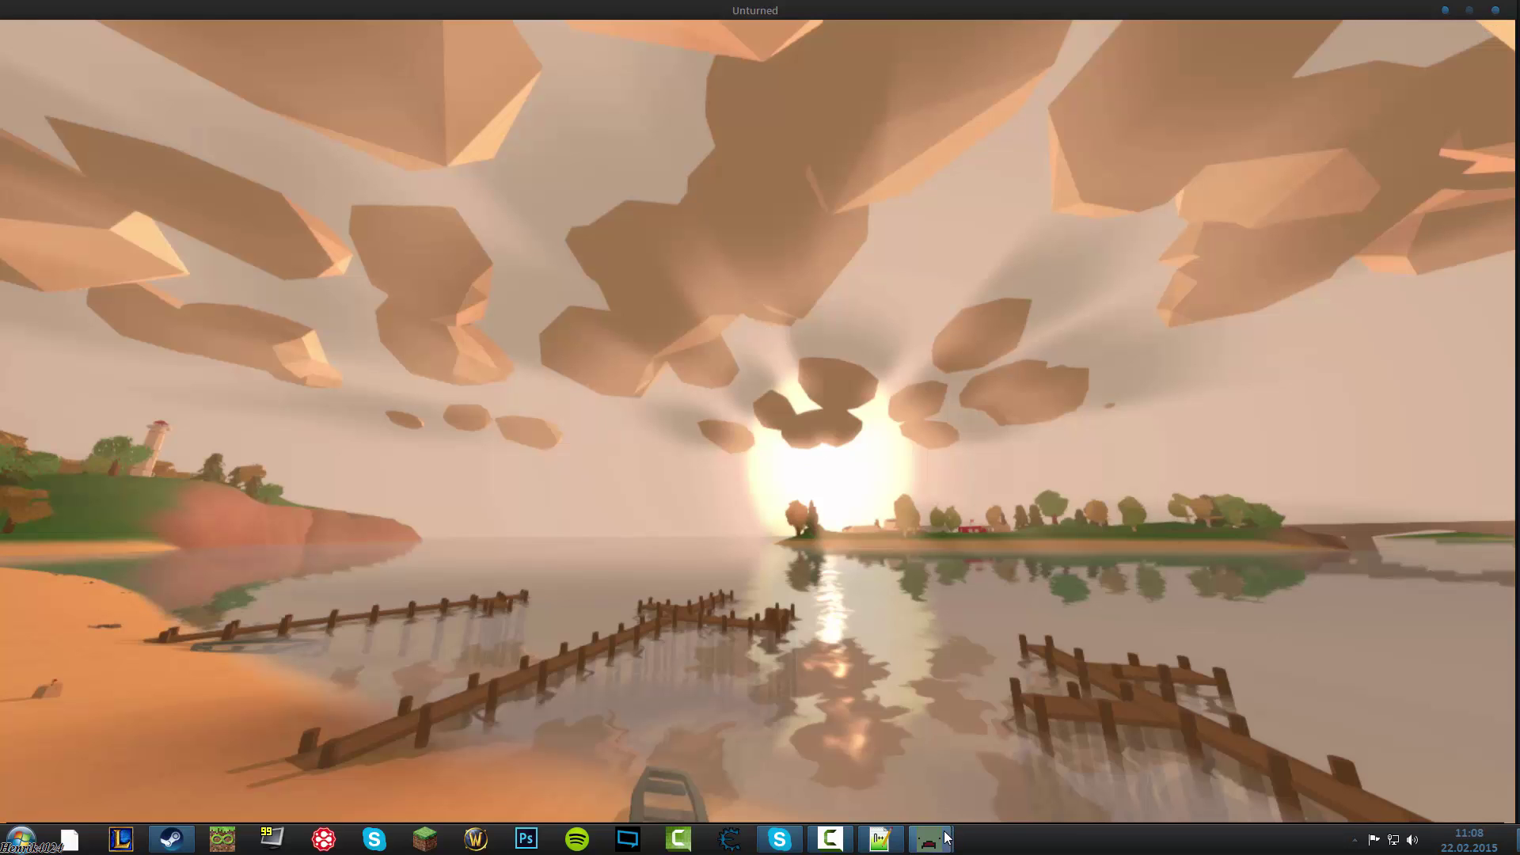
- Check the hencraft server console for the player connection and return to the game
mouse_move(948, 838)
click(884, 782)
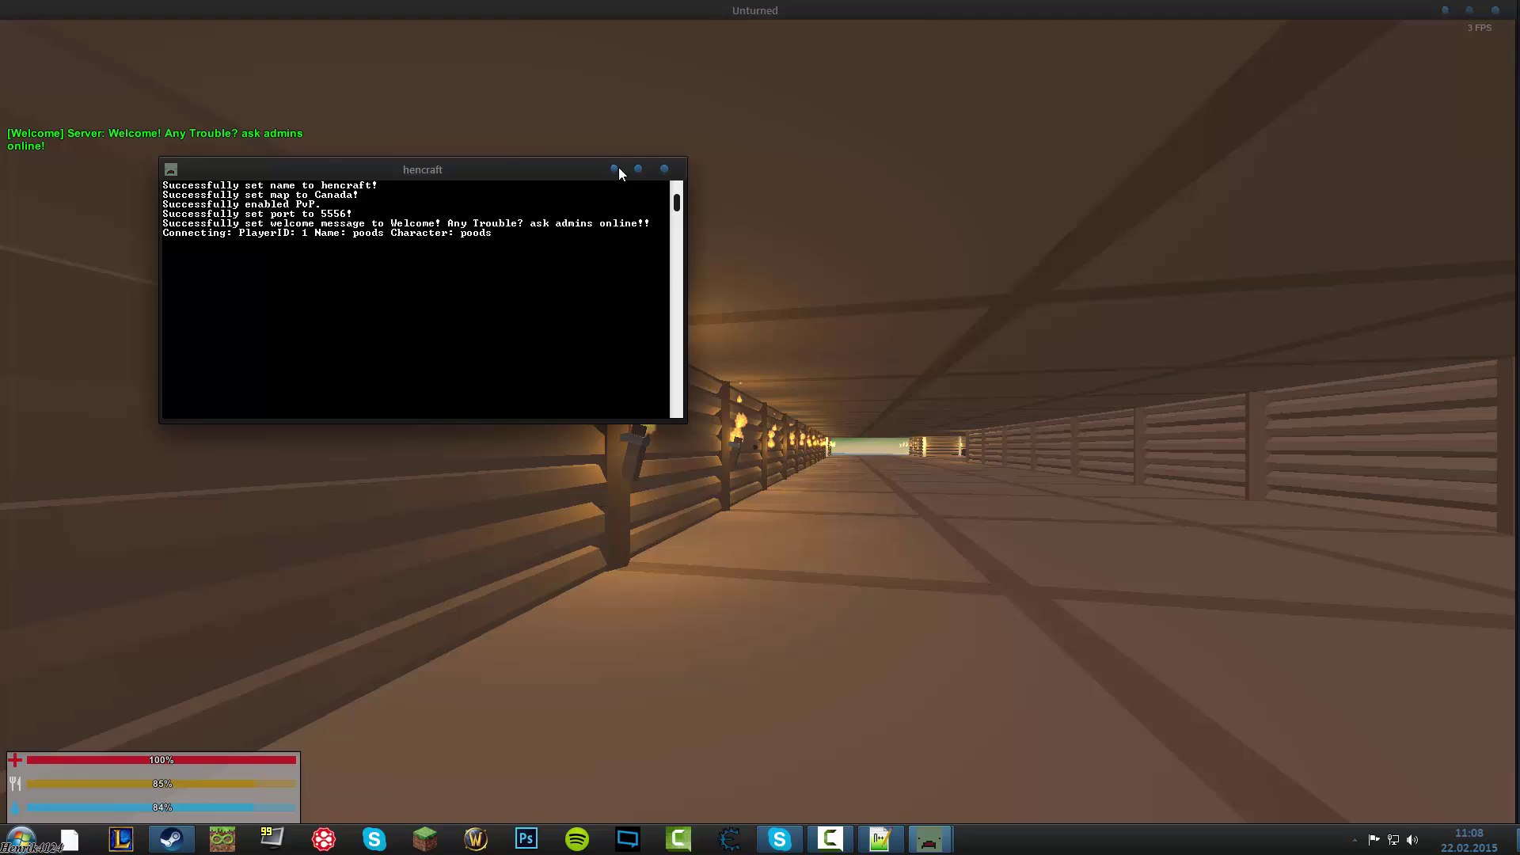
click(911, 166)
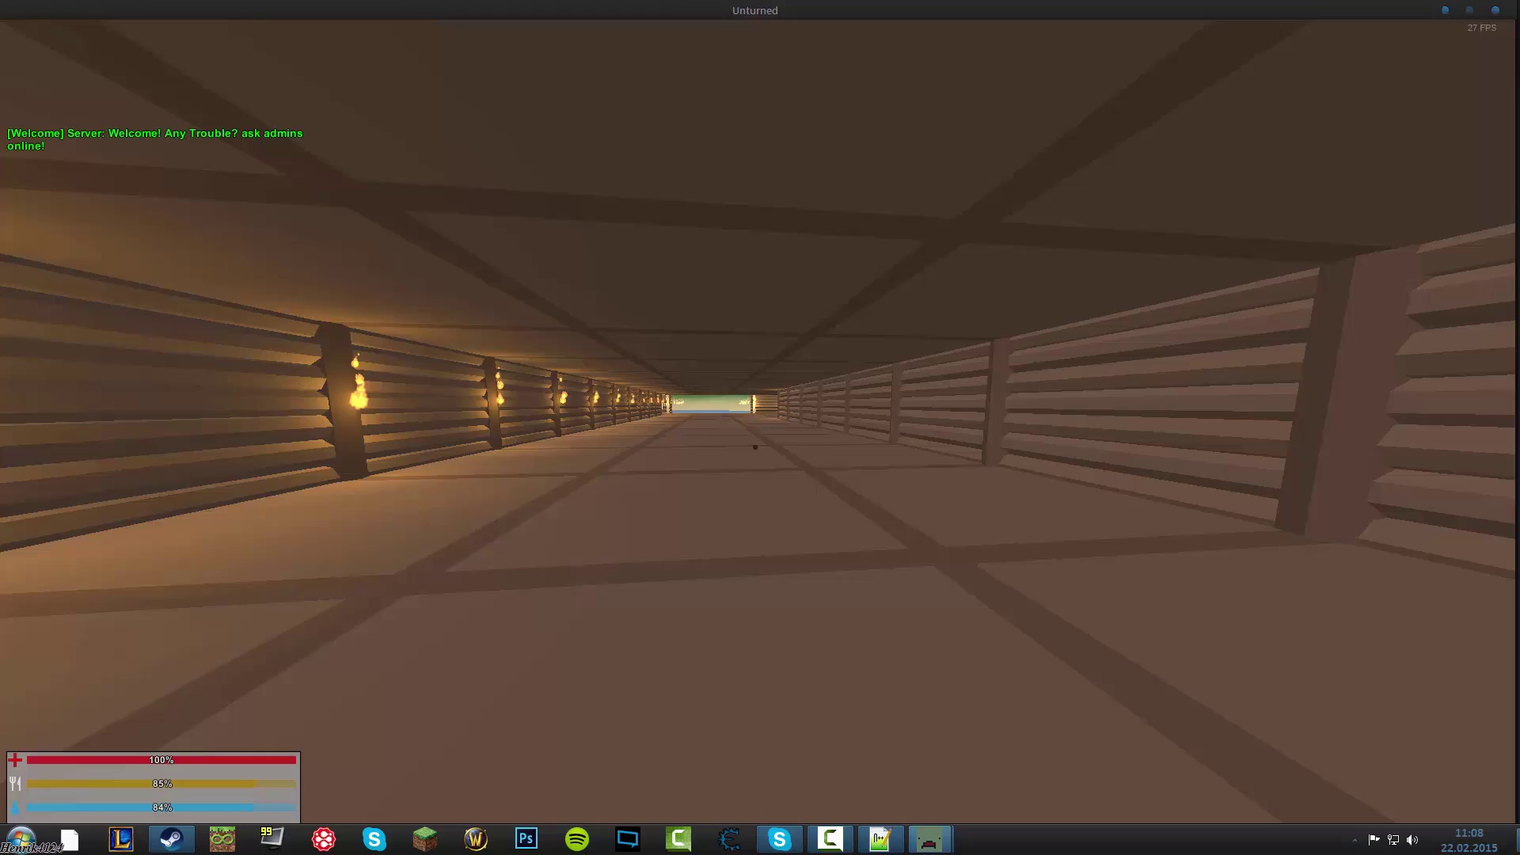
- Equip the primary weapon and walk forward through the torch-lit wooden corridor
key(1)
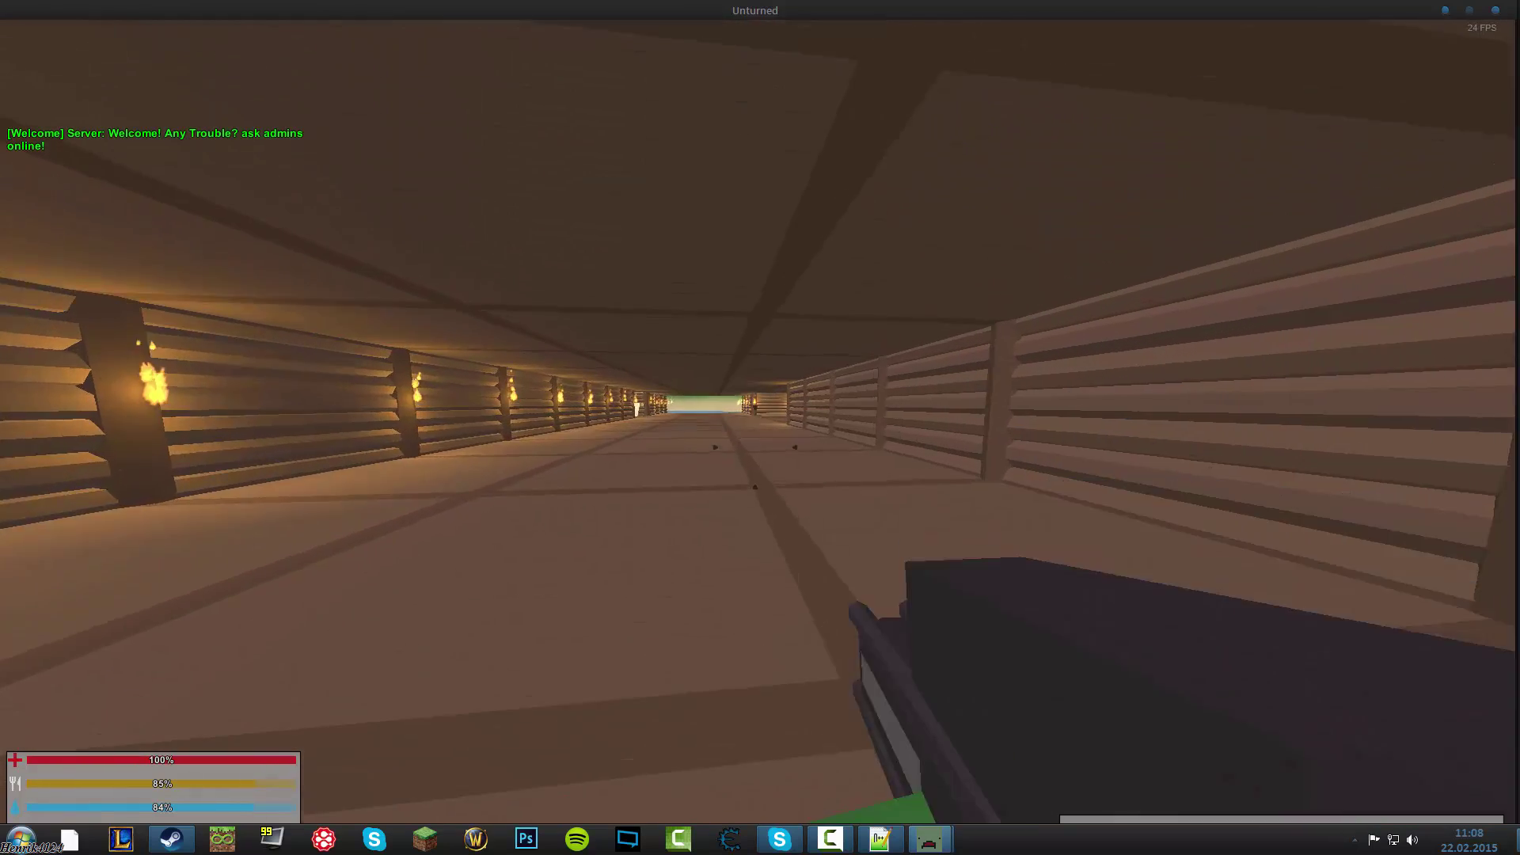
right_click(760, 427)
key(w)
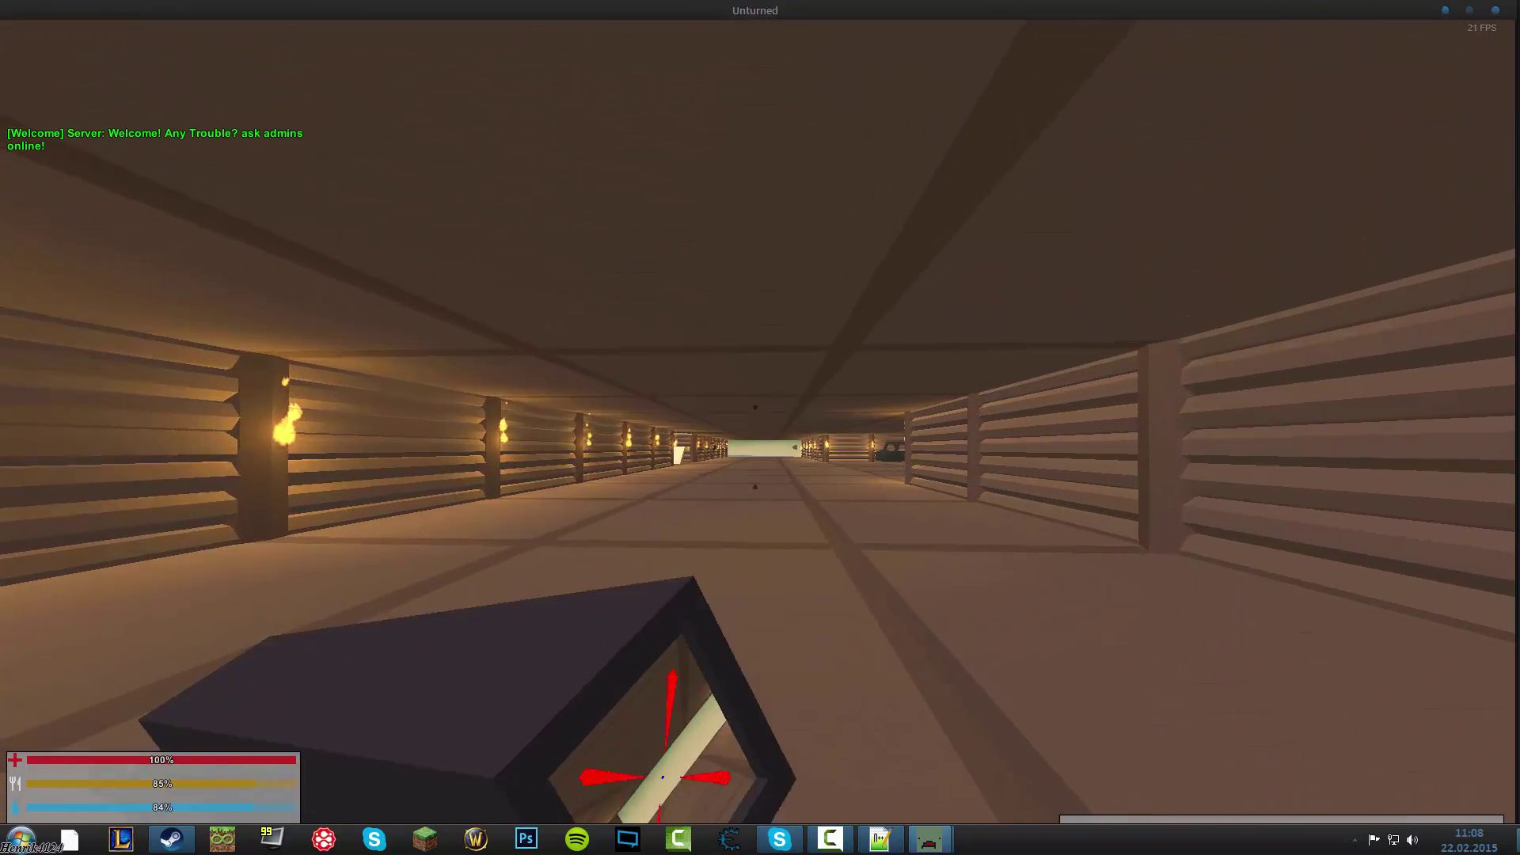
key(w)
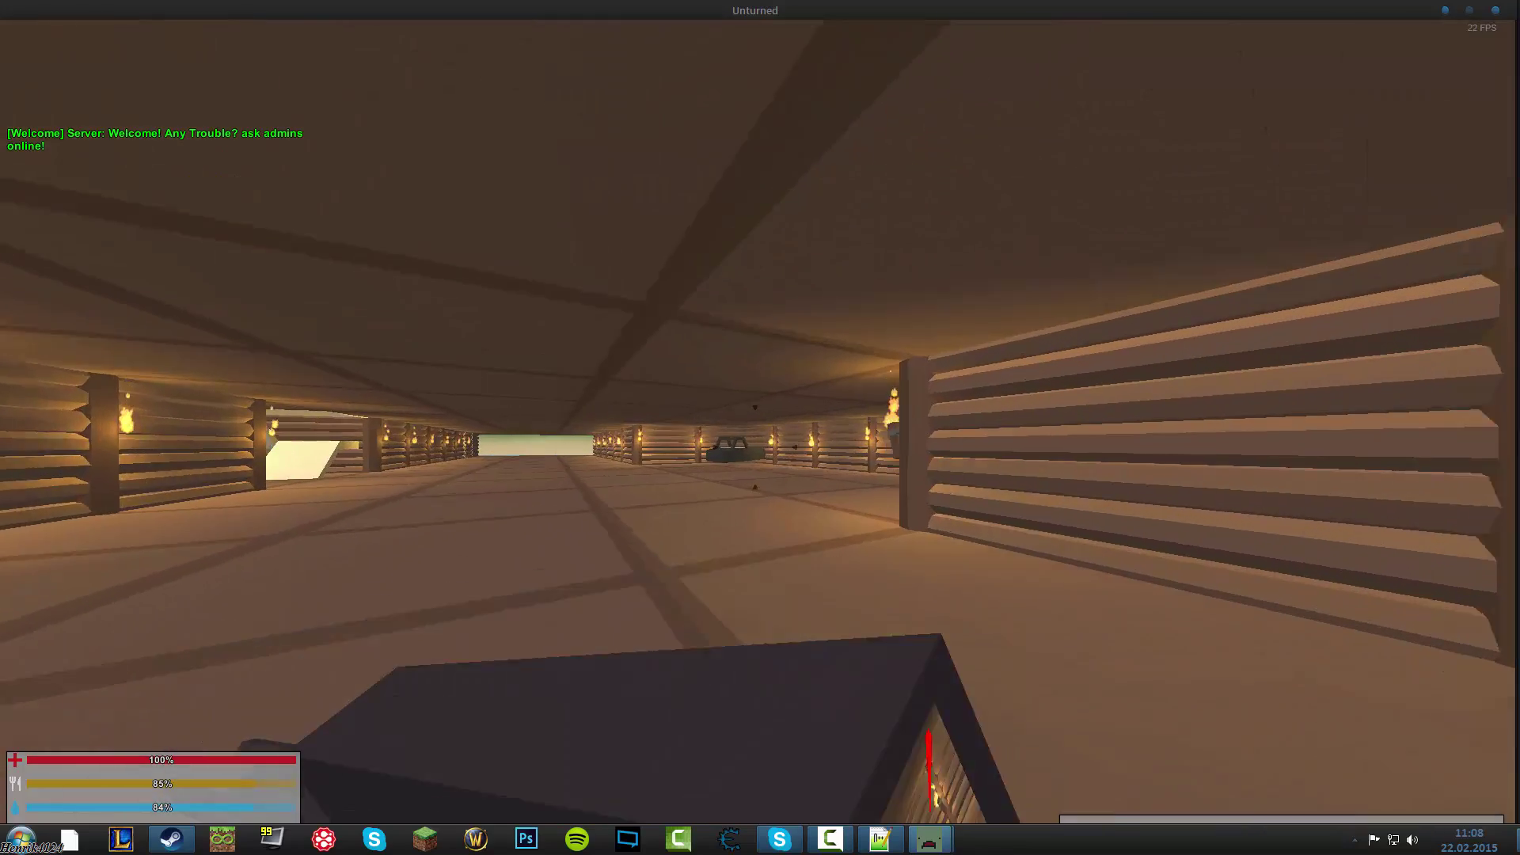
key(w)
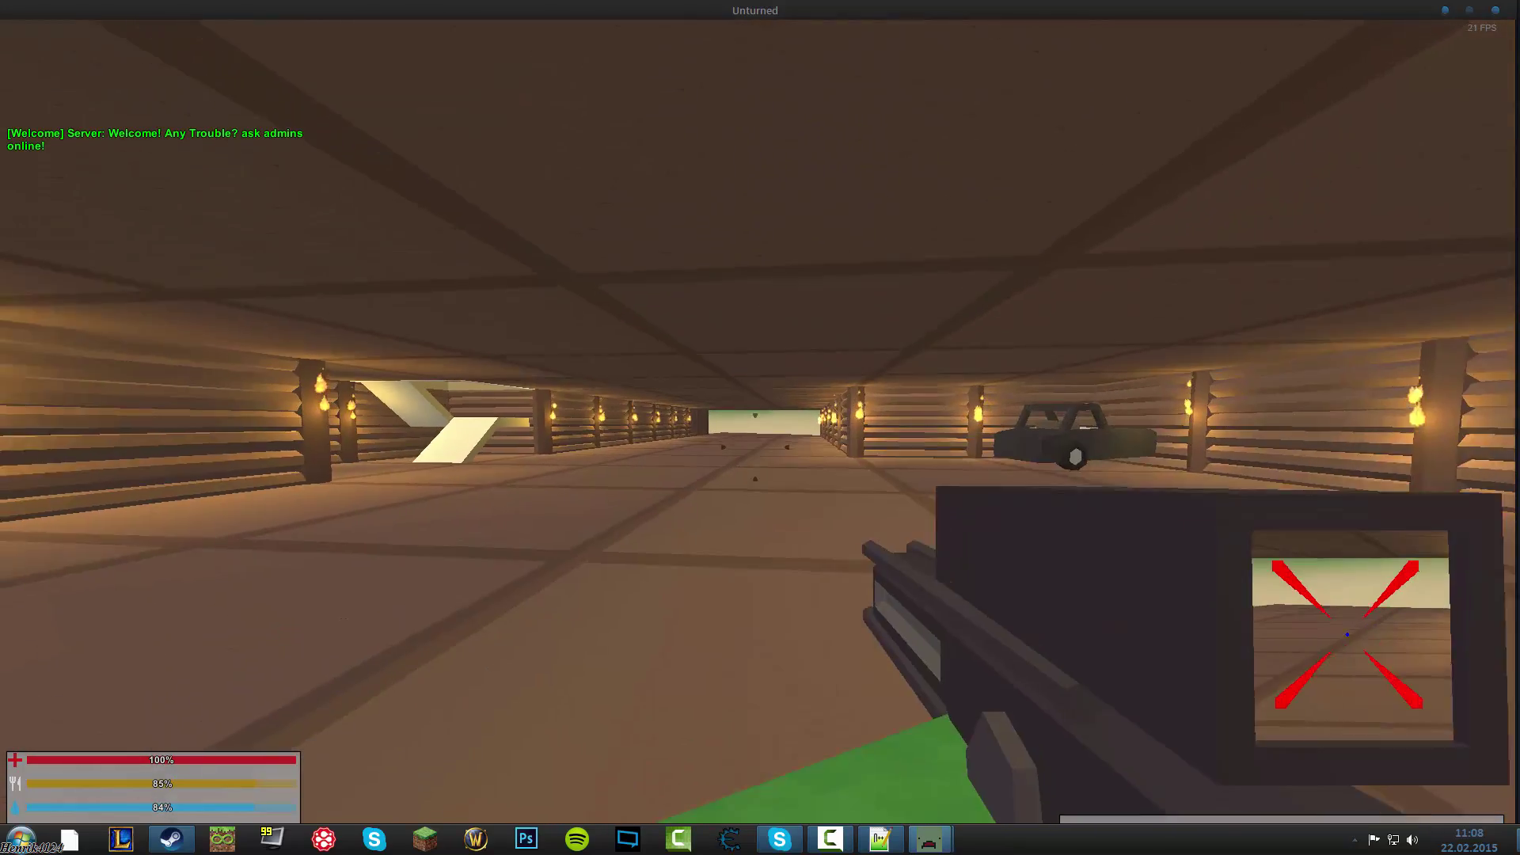
key(w)
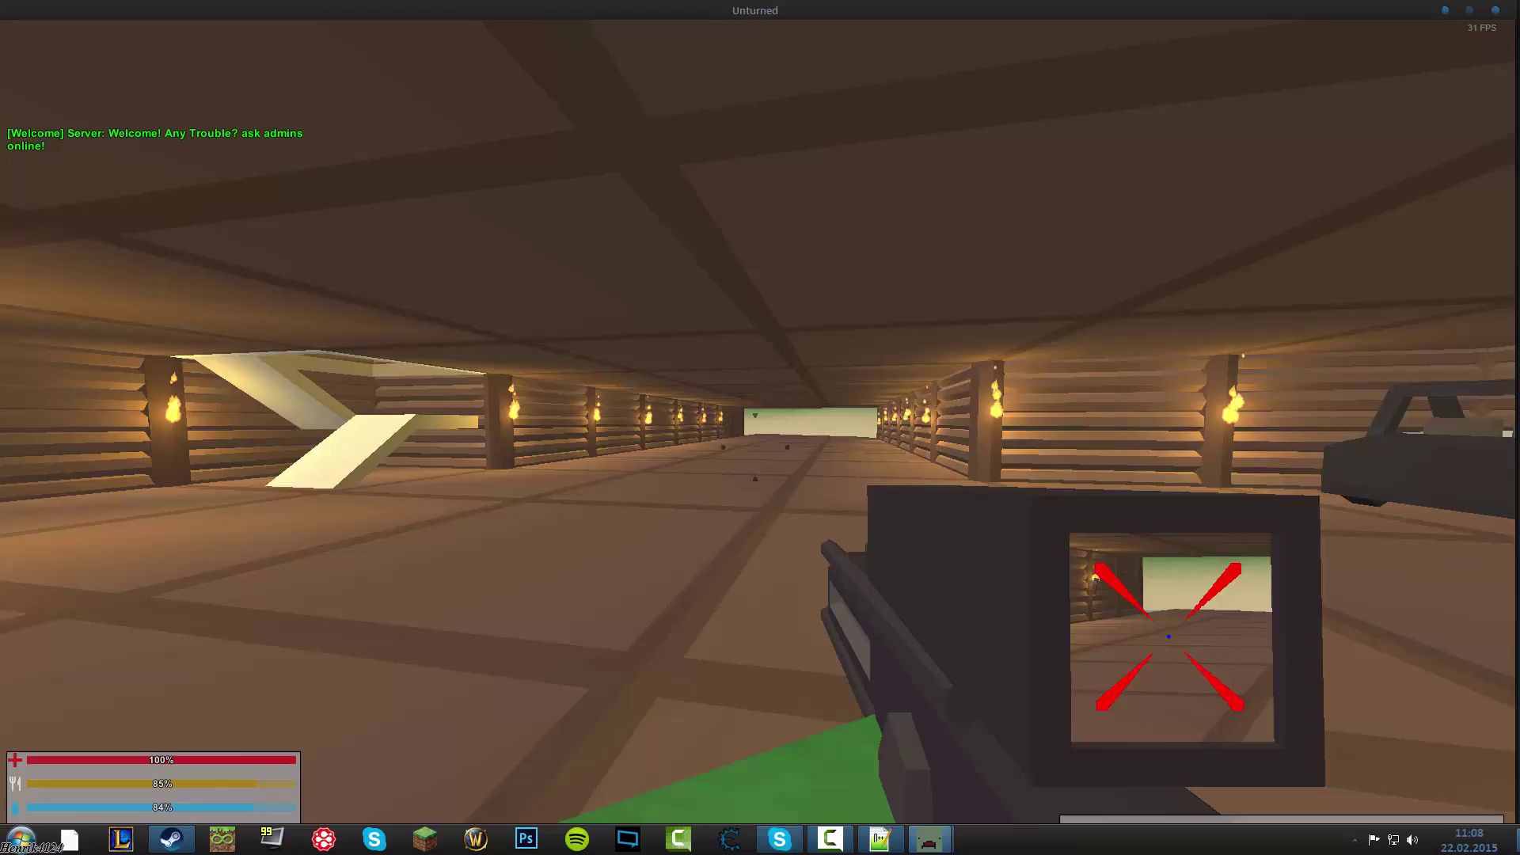
key(w)
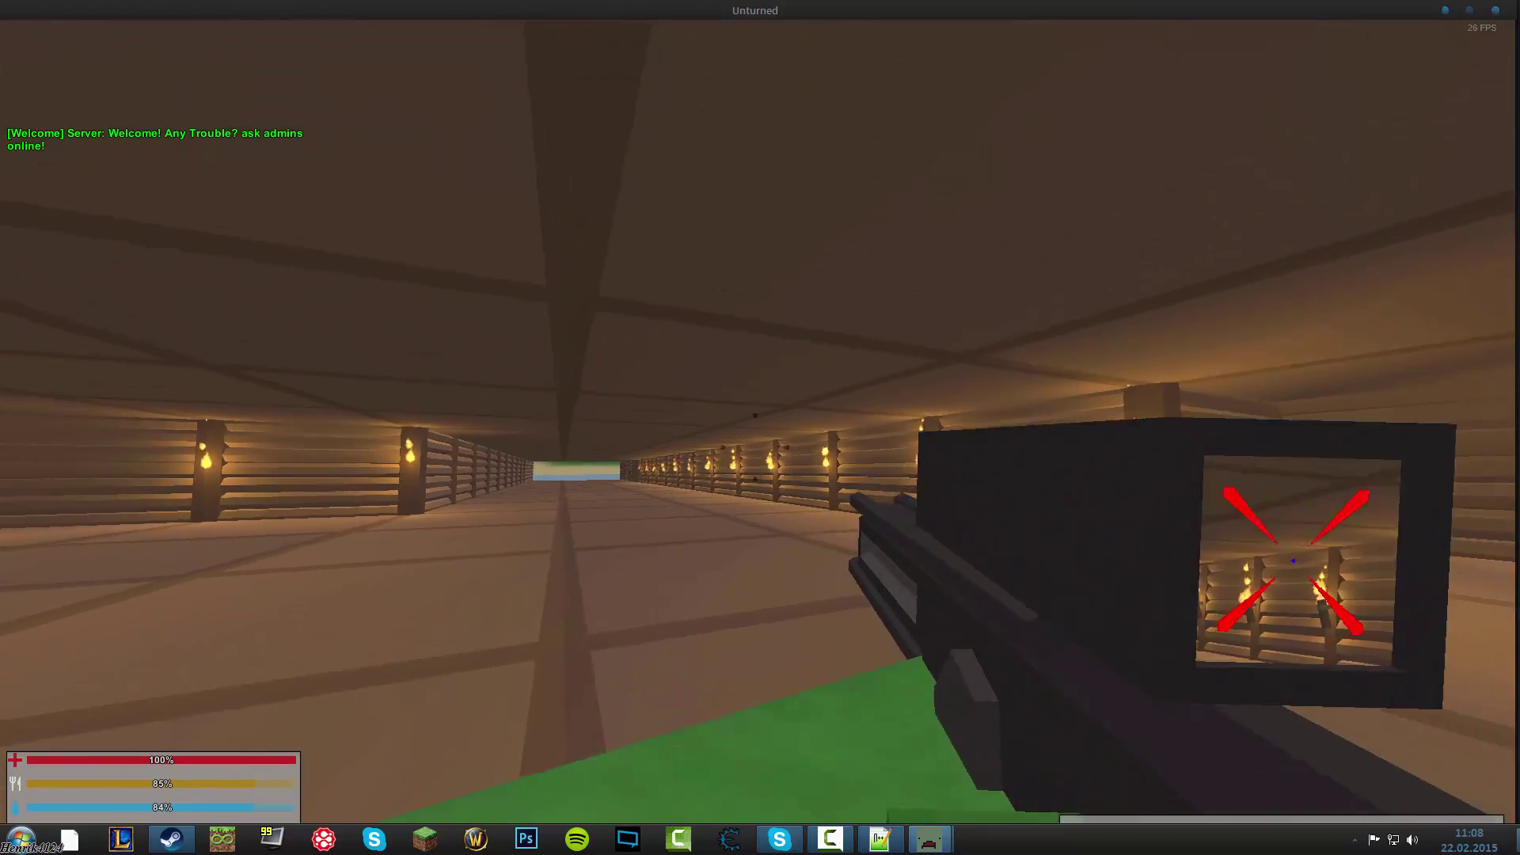
key(w)
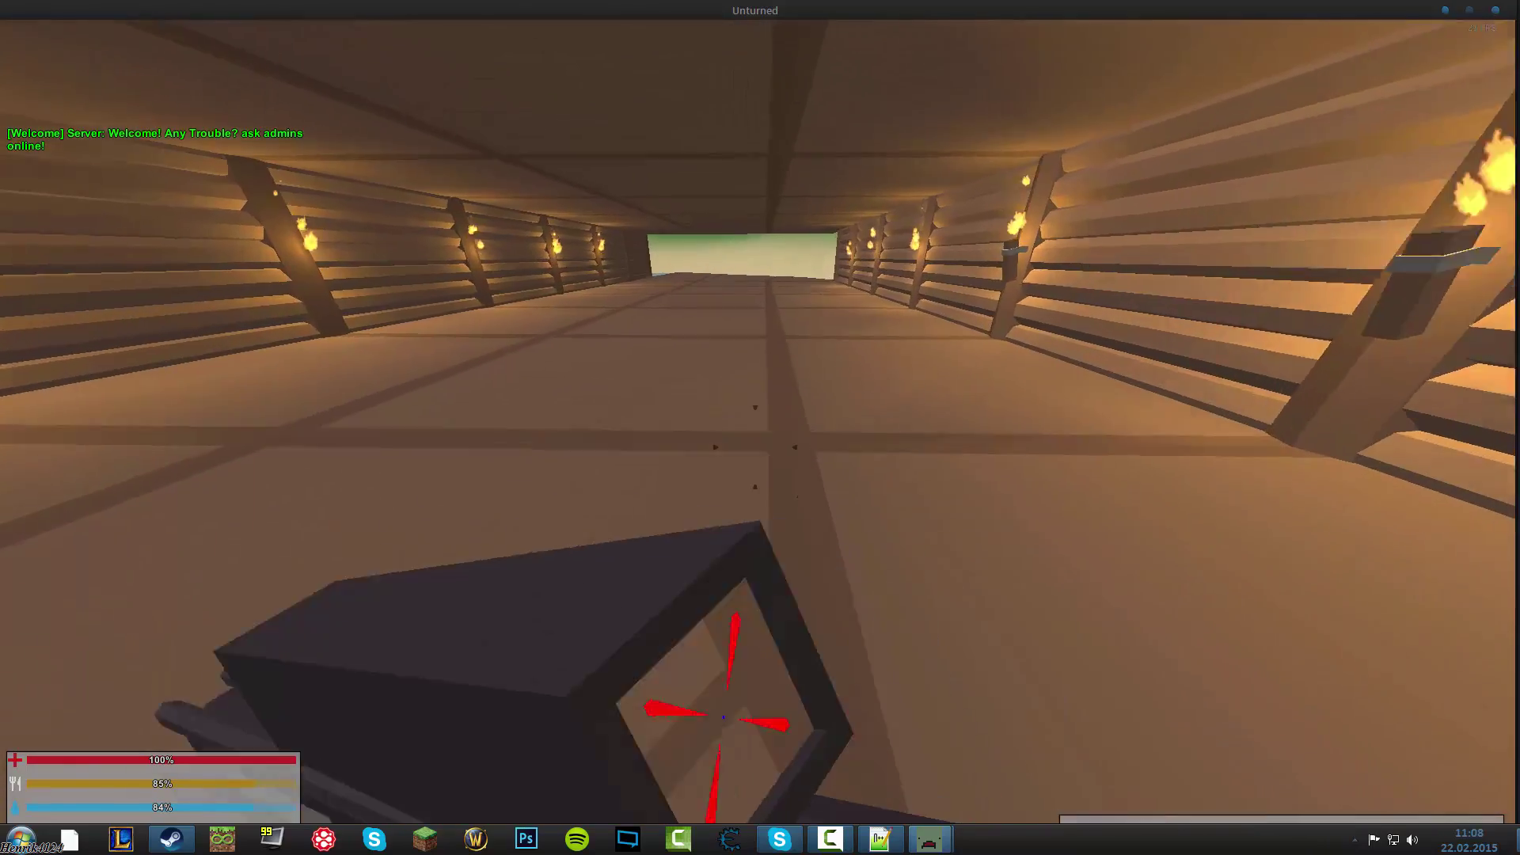
key(w)
key(j)
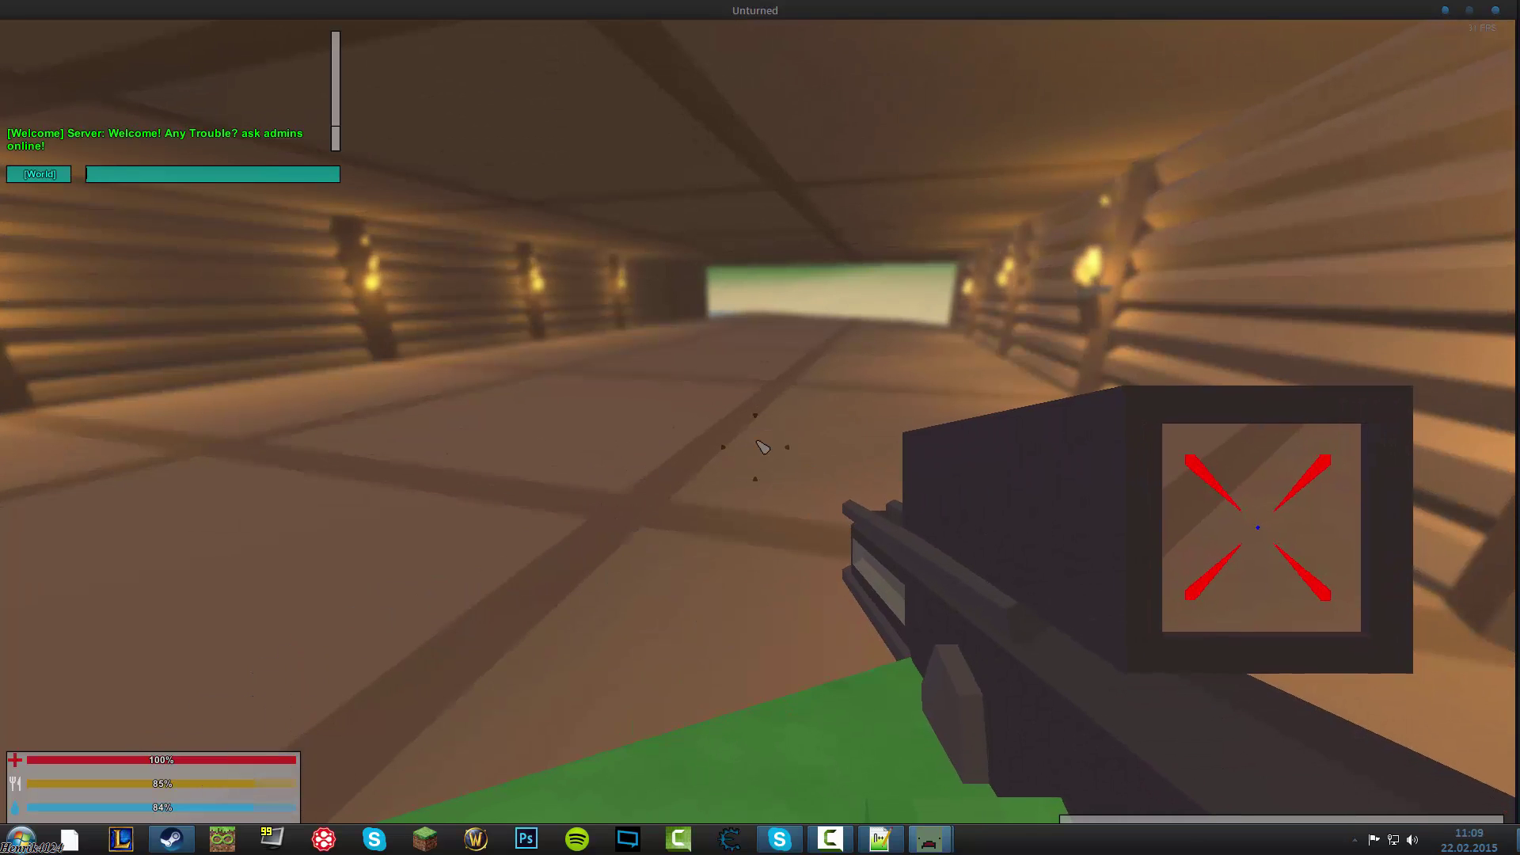
text(@admin po)
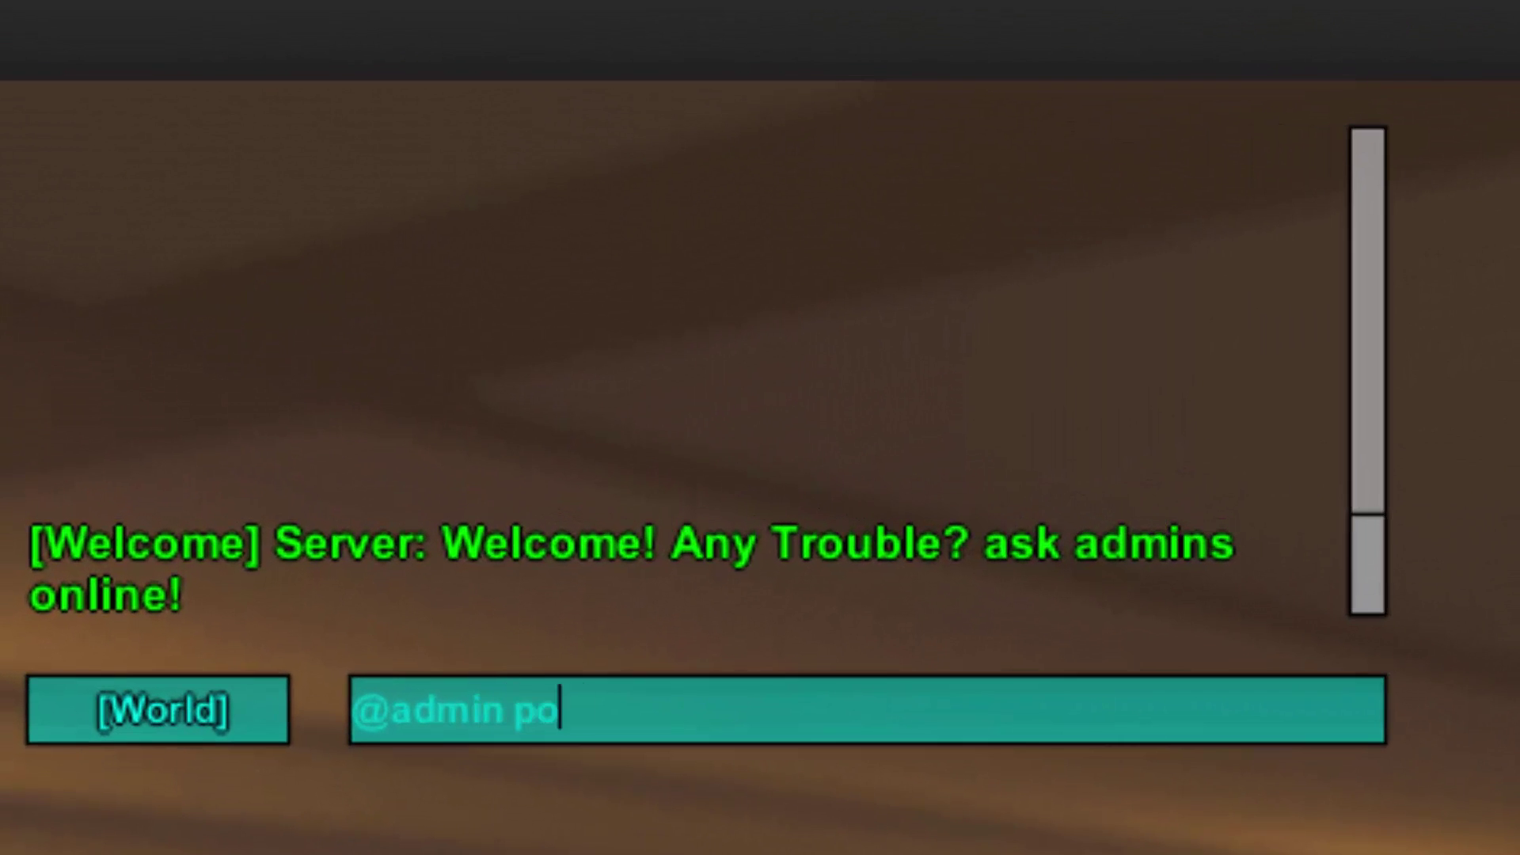
key(Escape)
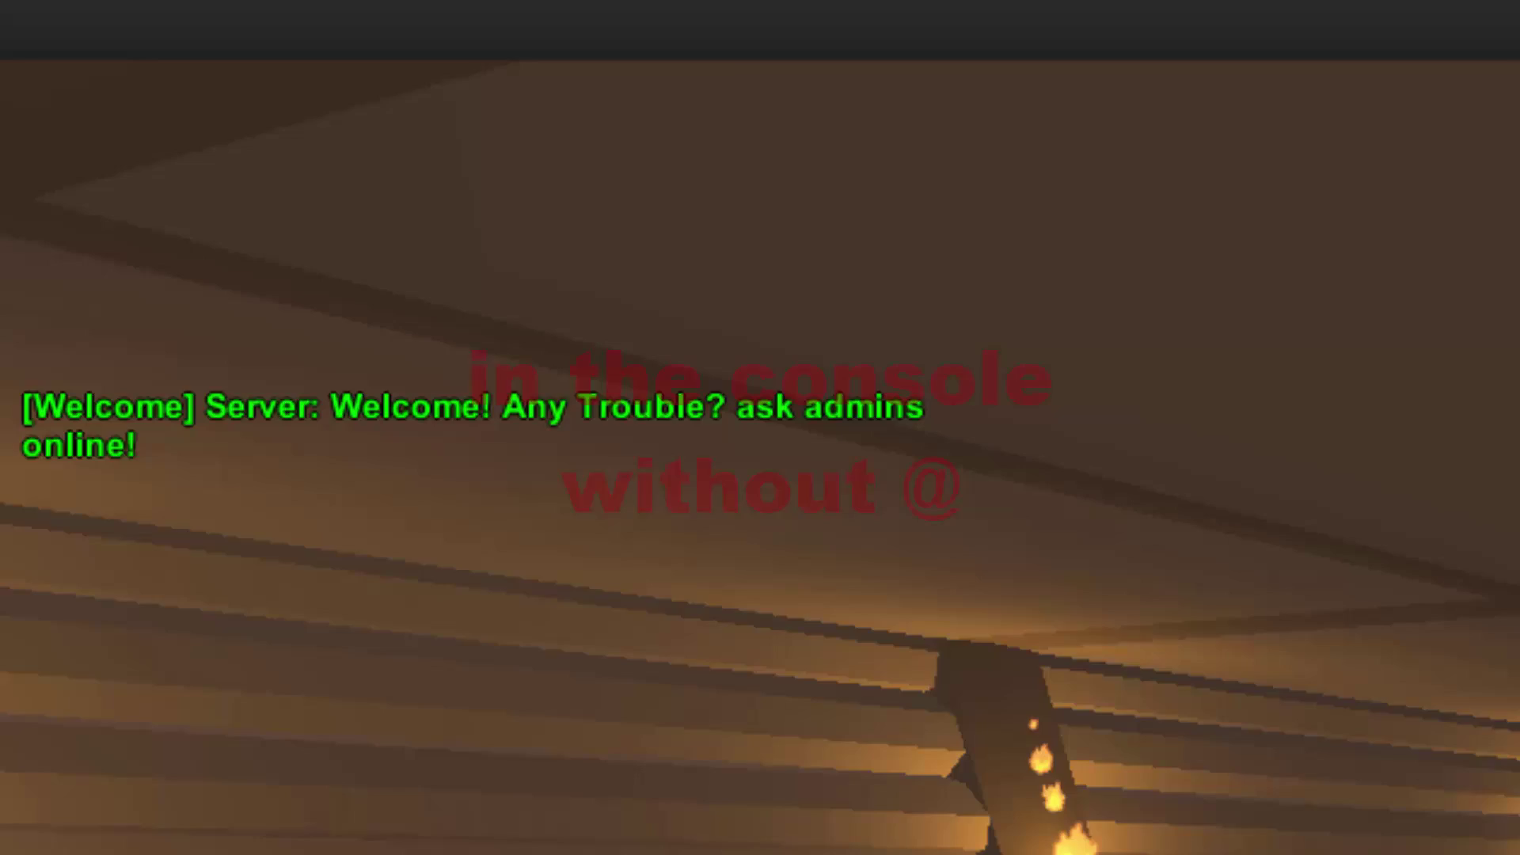
- View the in-game map and the list of connected players, and return to the game
key(Tab)
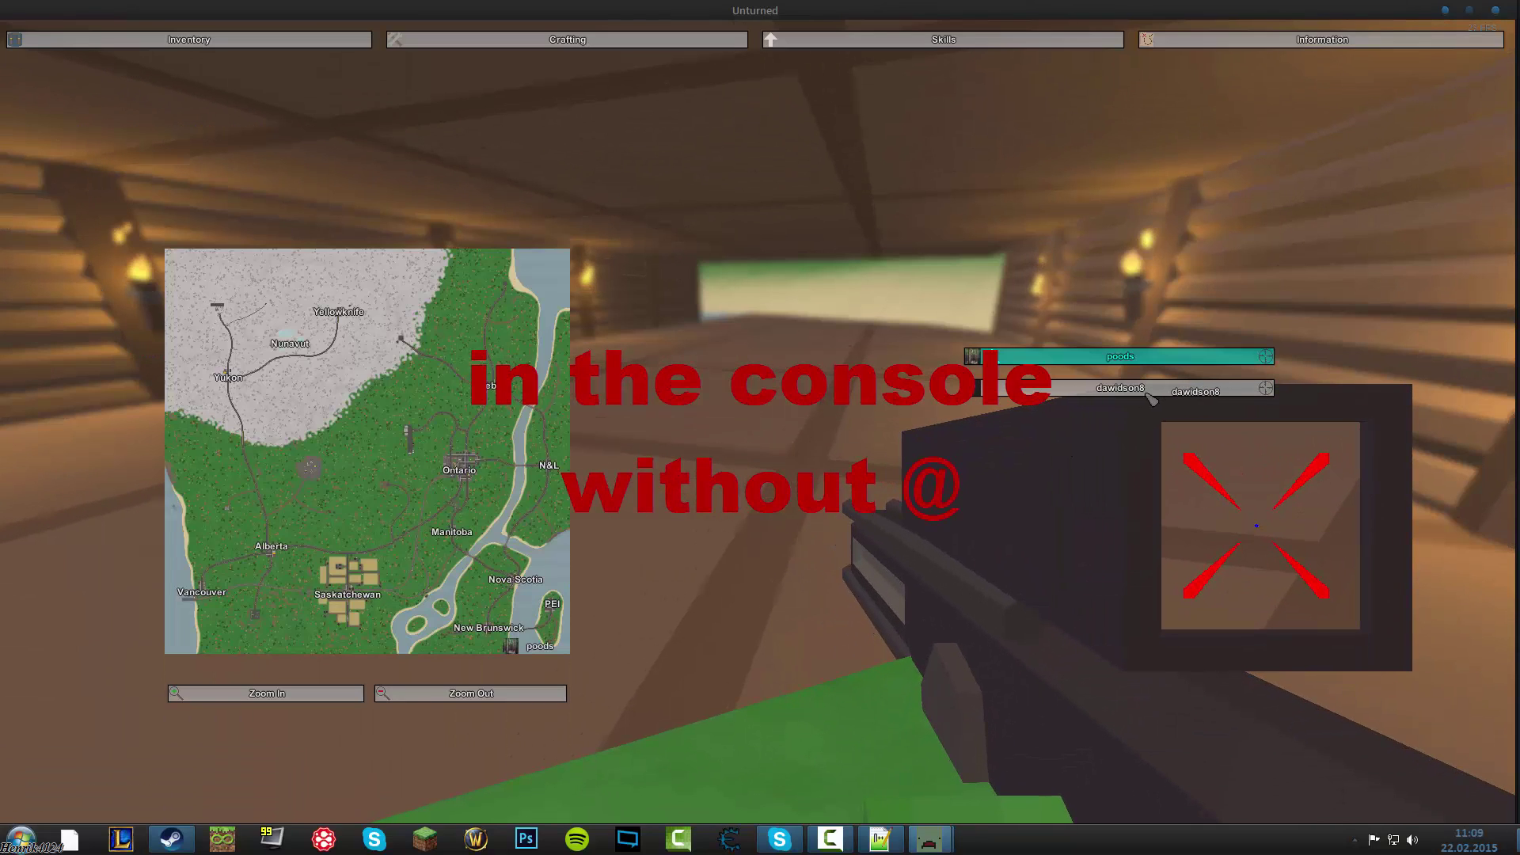
key(Tab)
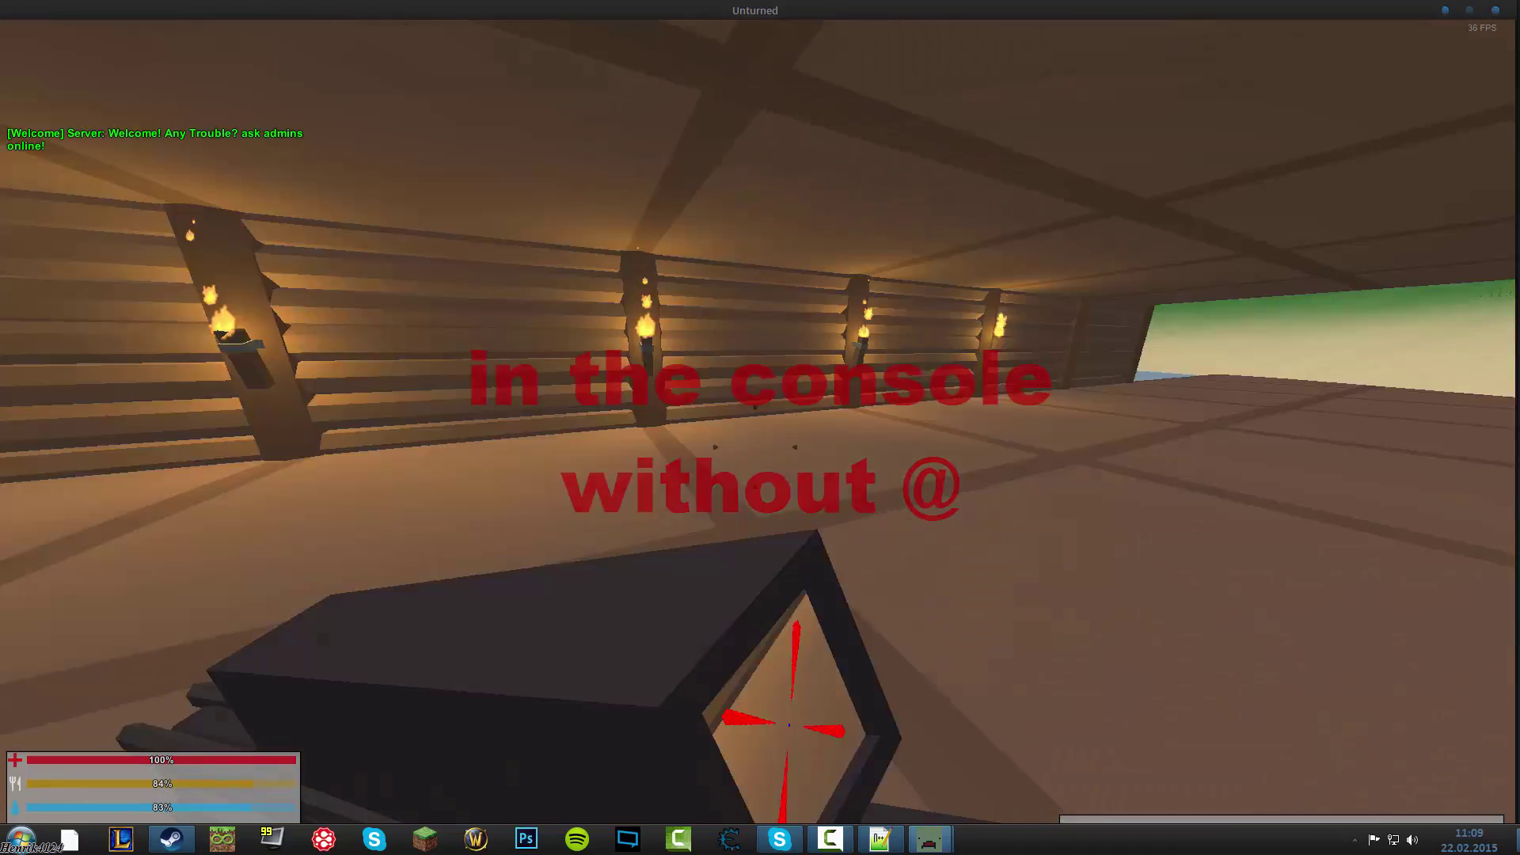
- Walk out of the wooden corridor onto the beach, swapping briefly to the melee weapon and back to the scoped gun
key(w)
scroll(760, 428, down, 2)
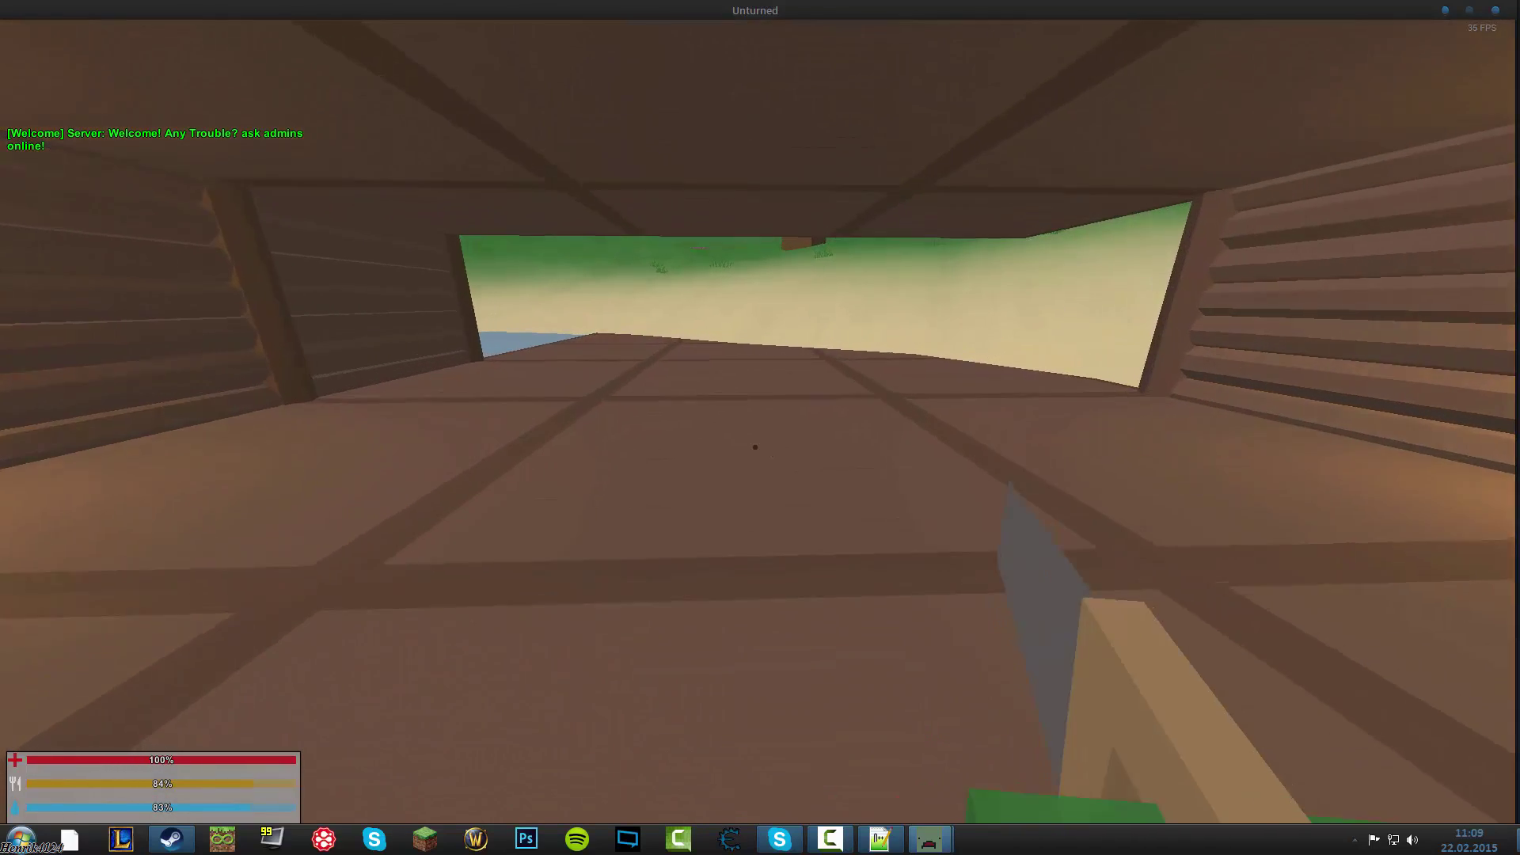
key(w)
scroll(761, 427, up, 1)
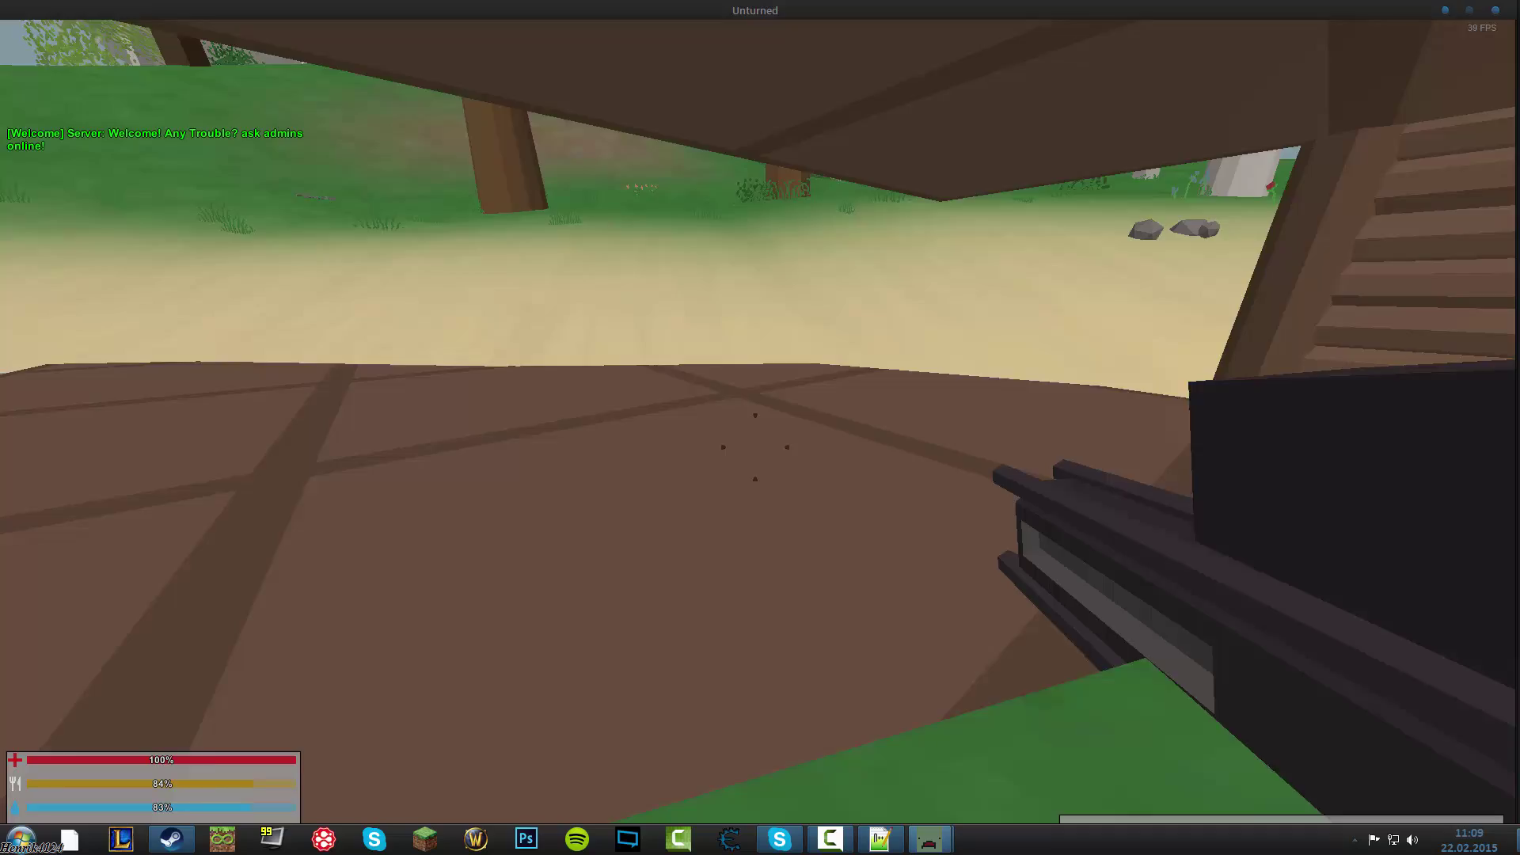
key(w)
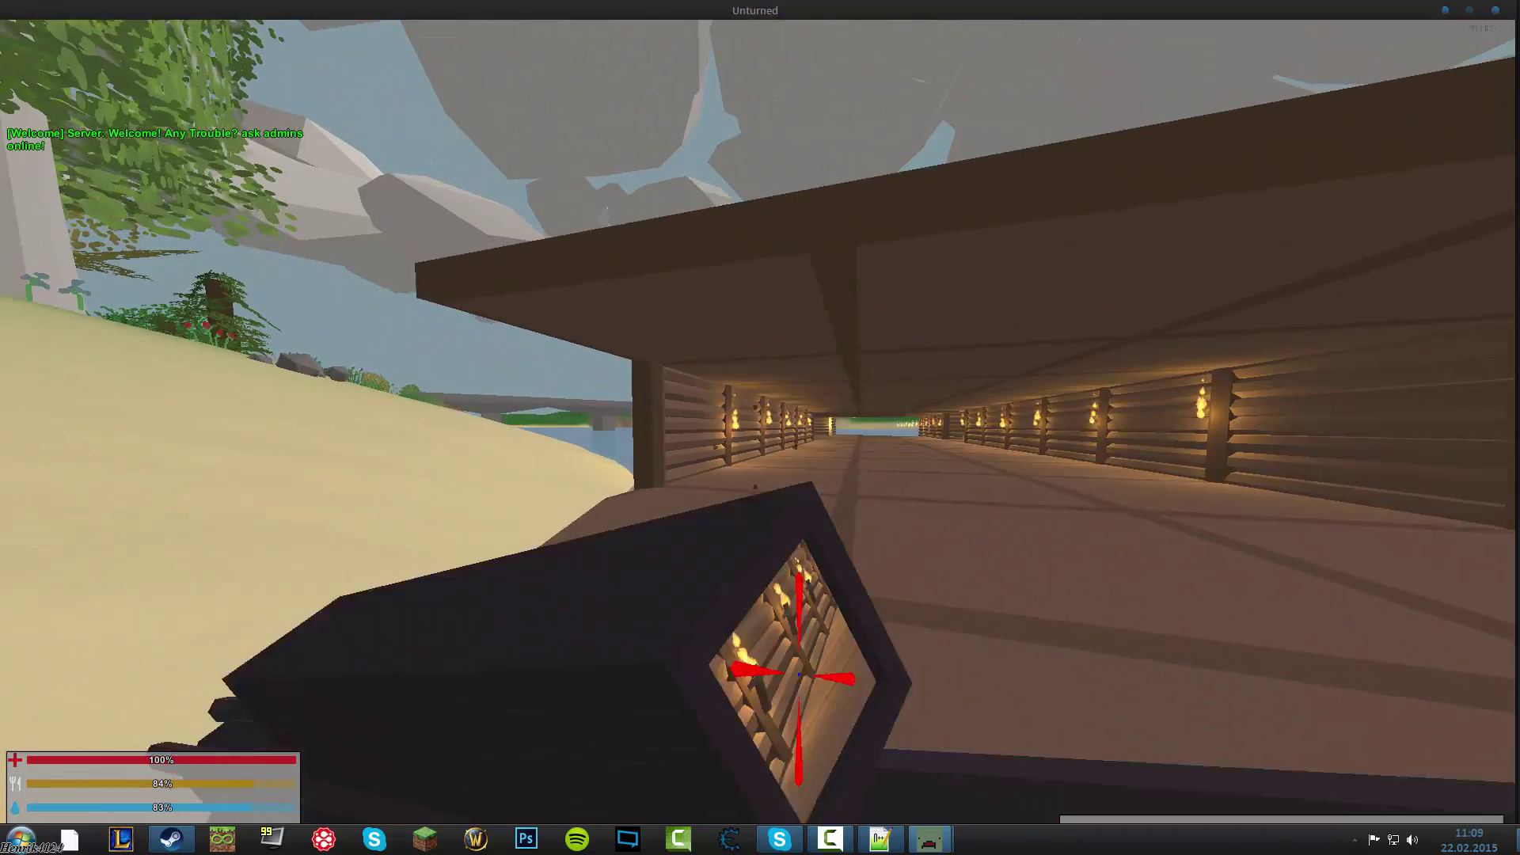
- Back away from the corridor entrance and inspect the torch-lit wooden building on the water through the gun's scope
key(s)
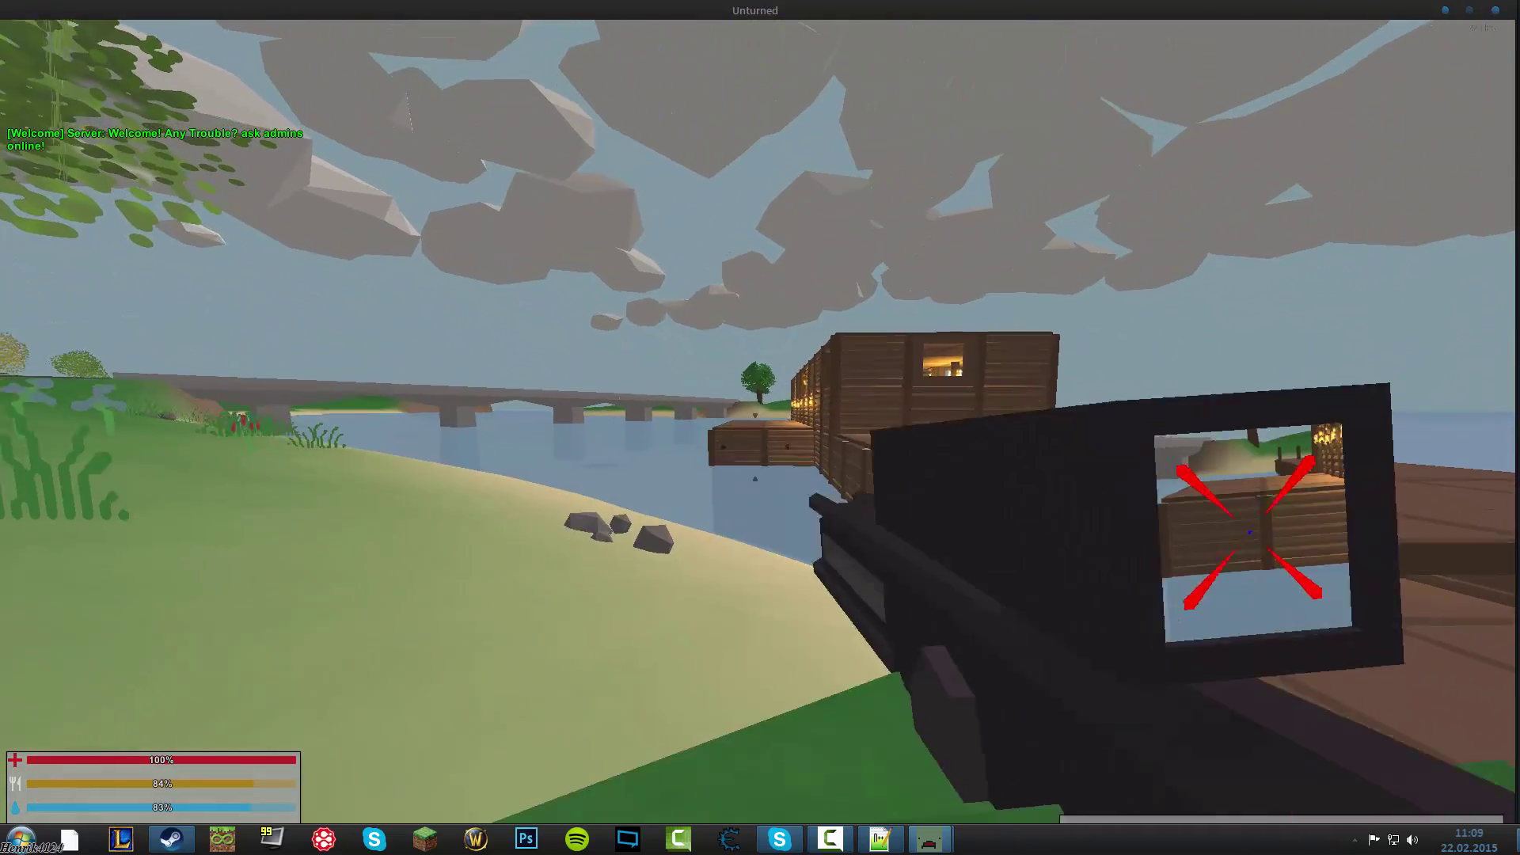
right_click(760, 427)
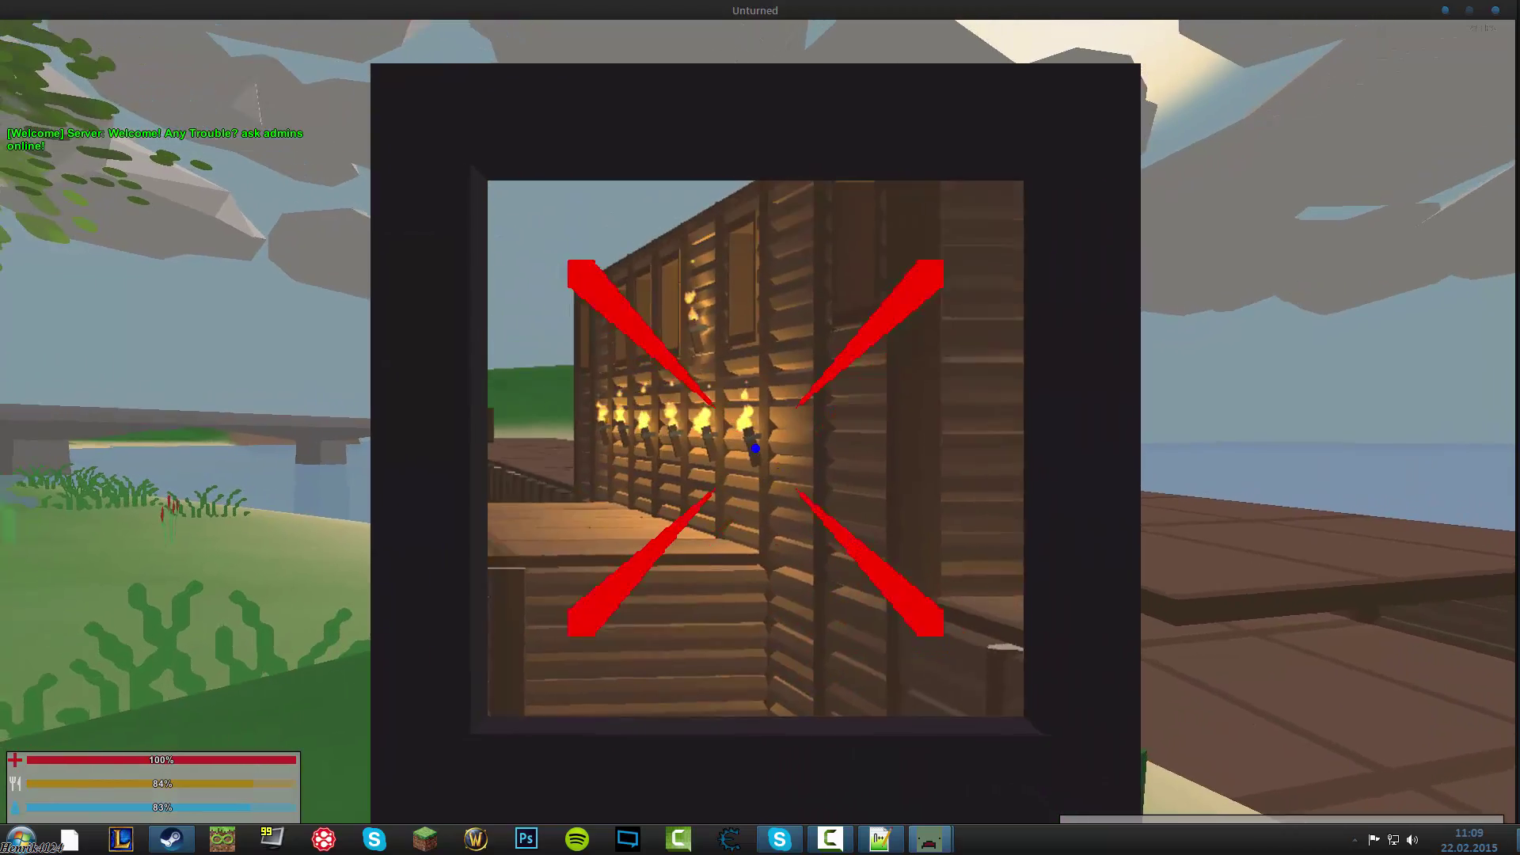
right_click(760, 427)
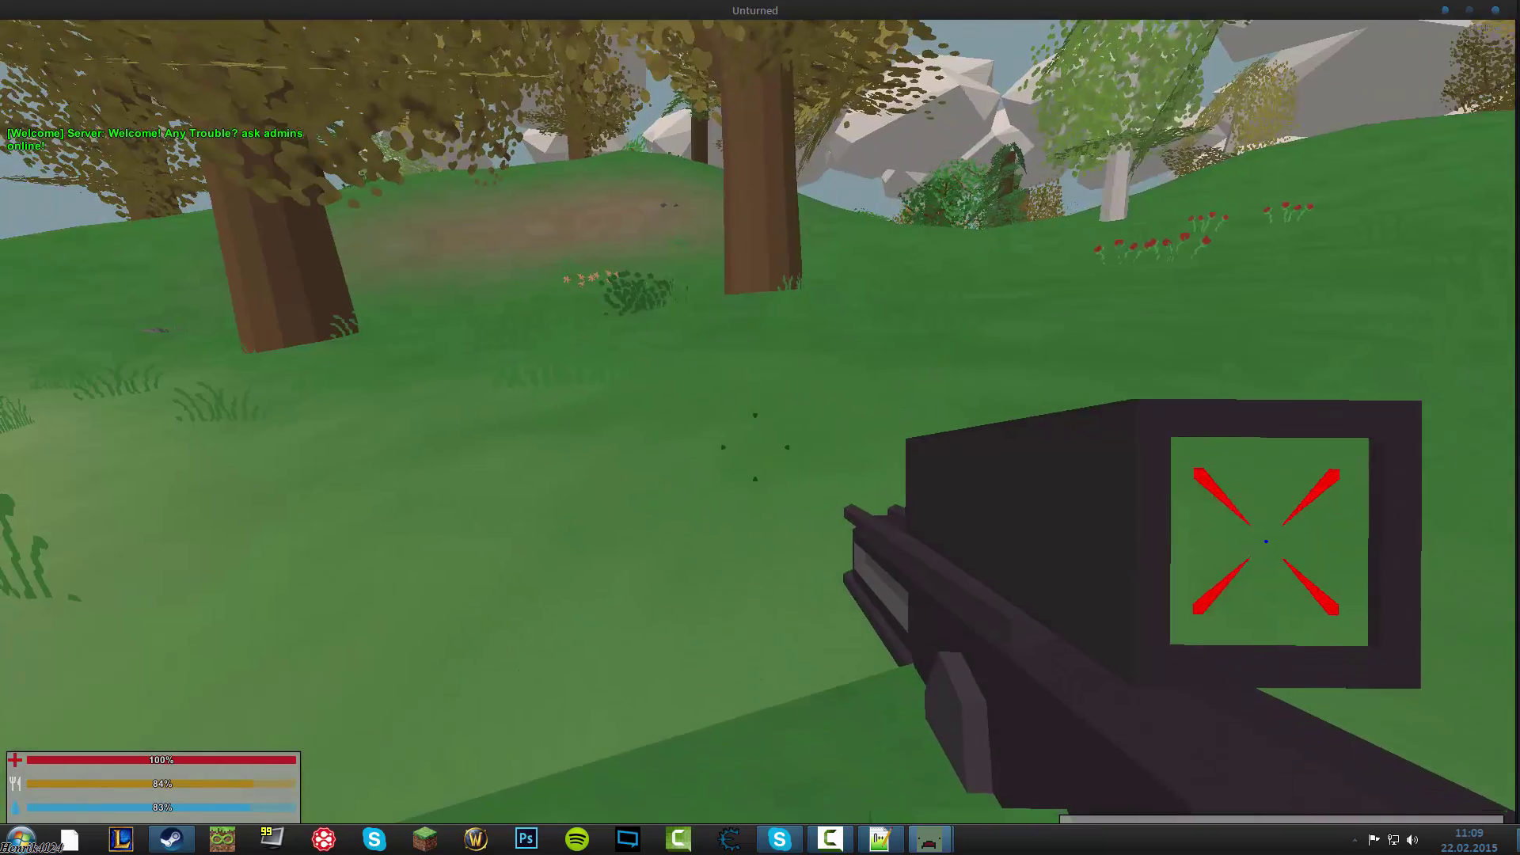
- Walk back across the beach to the entrance of the wooden corridor
mouse_move(760, 427)
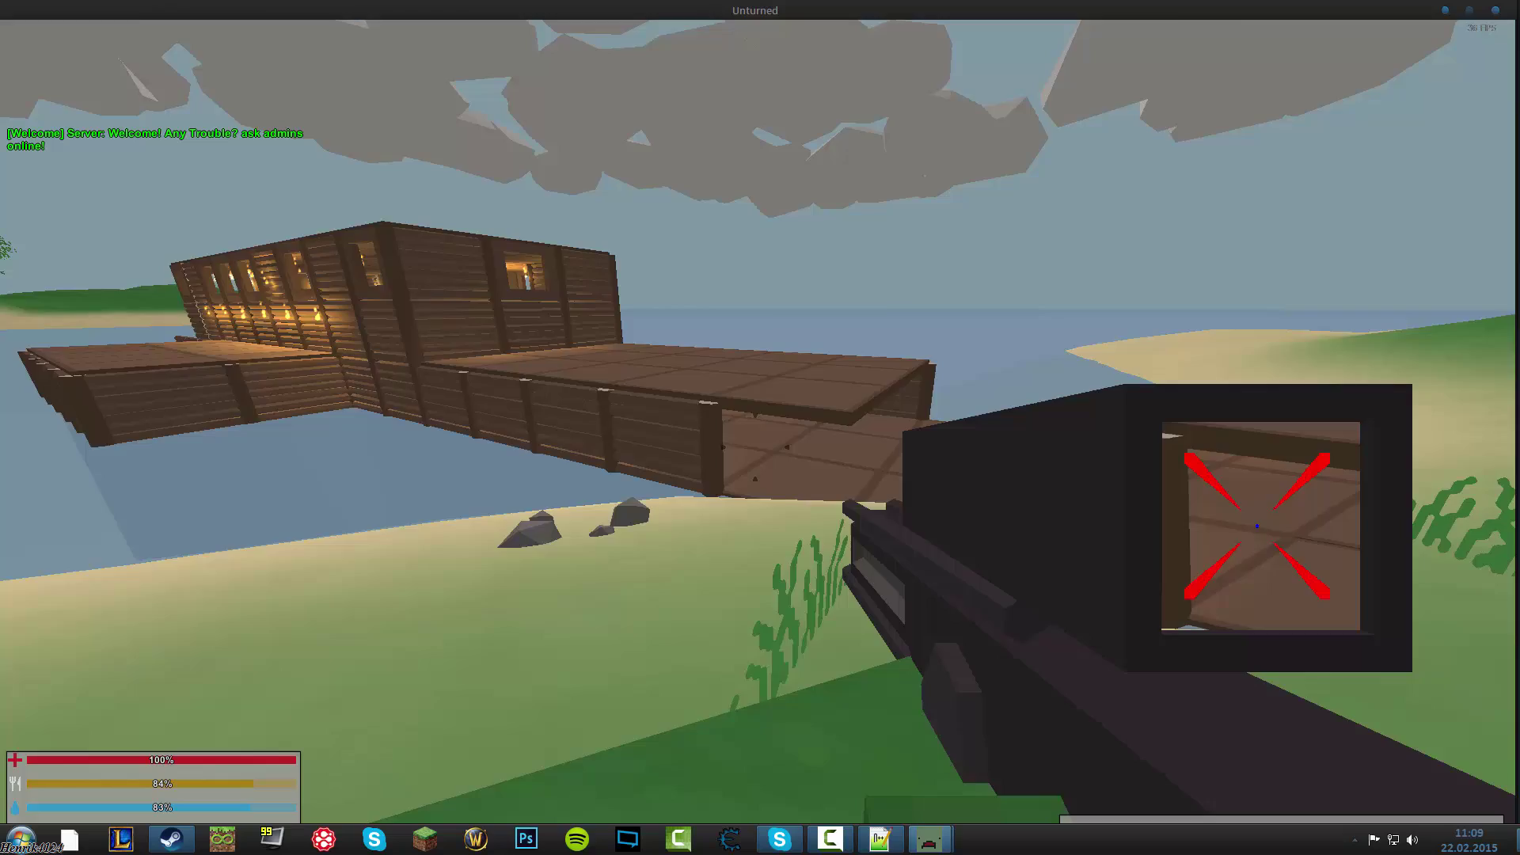
key(w)
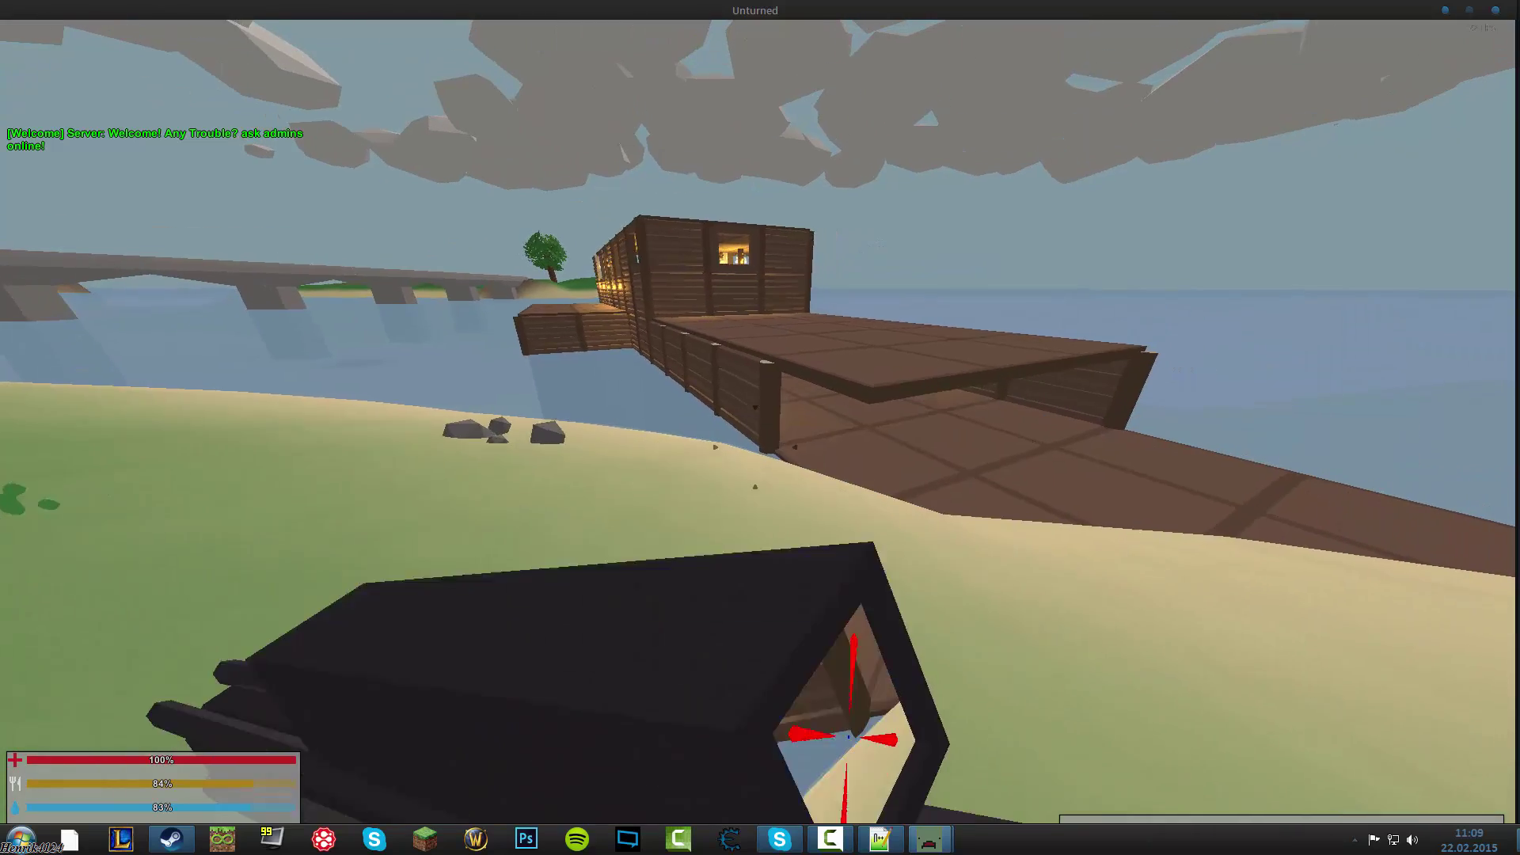
key(w)
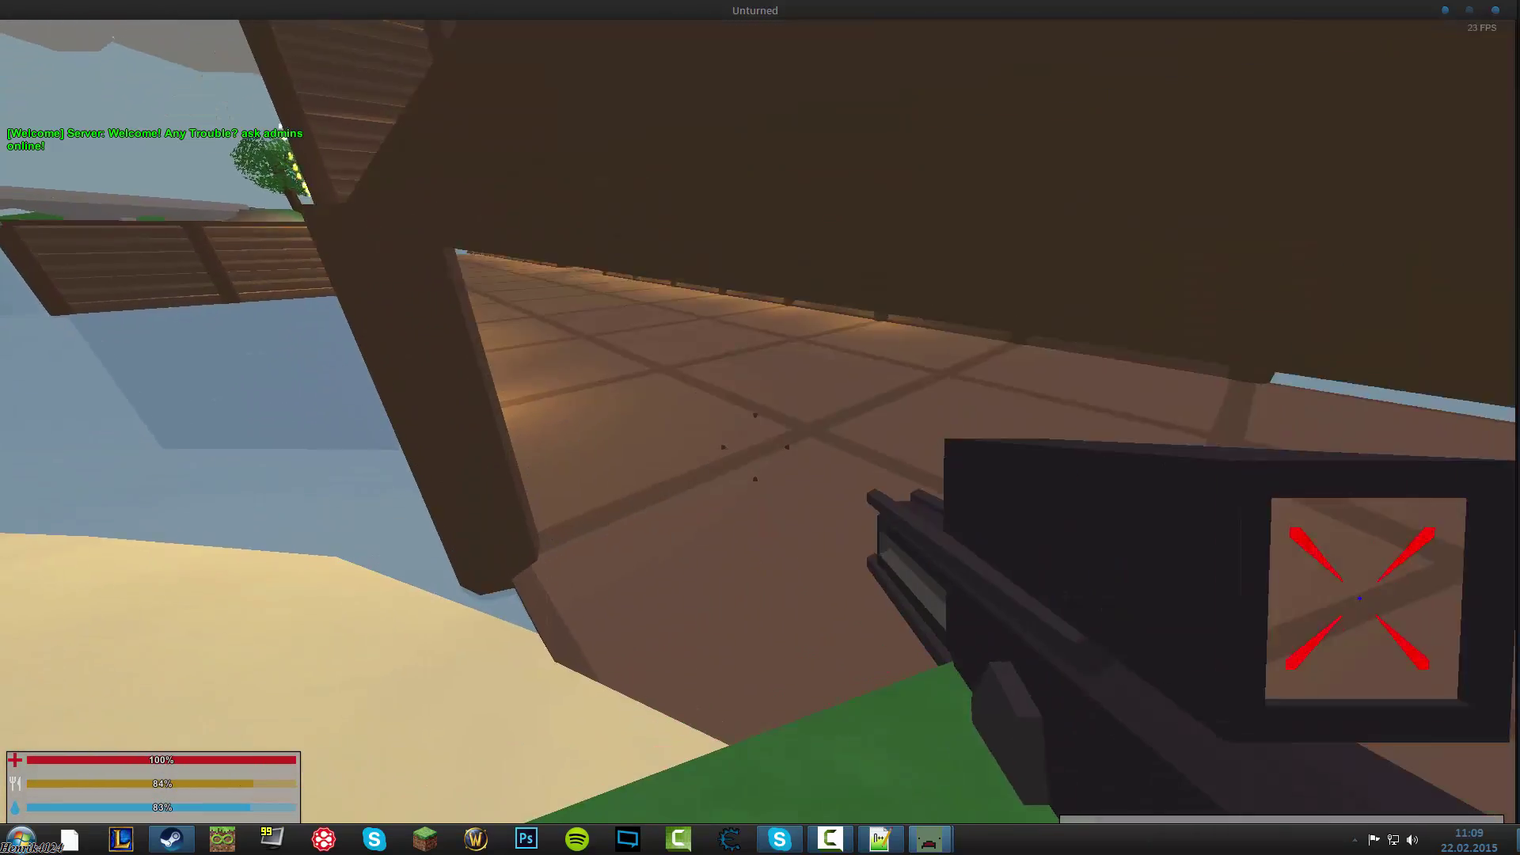